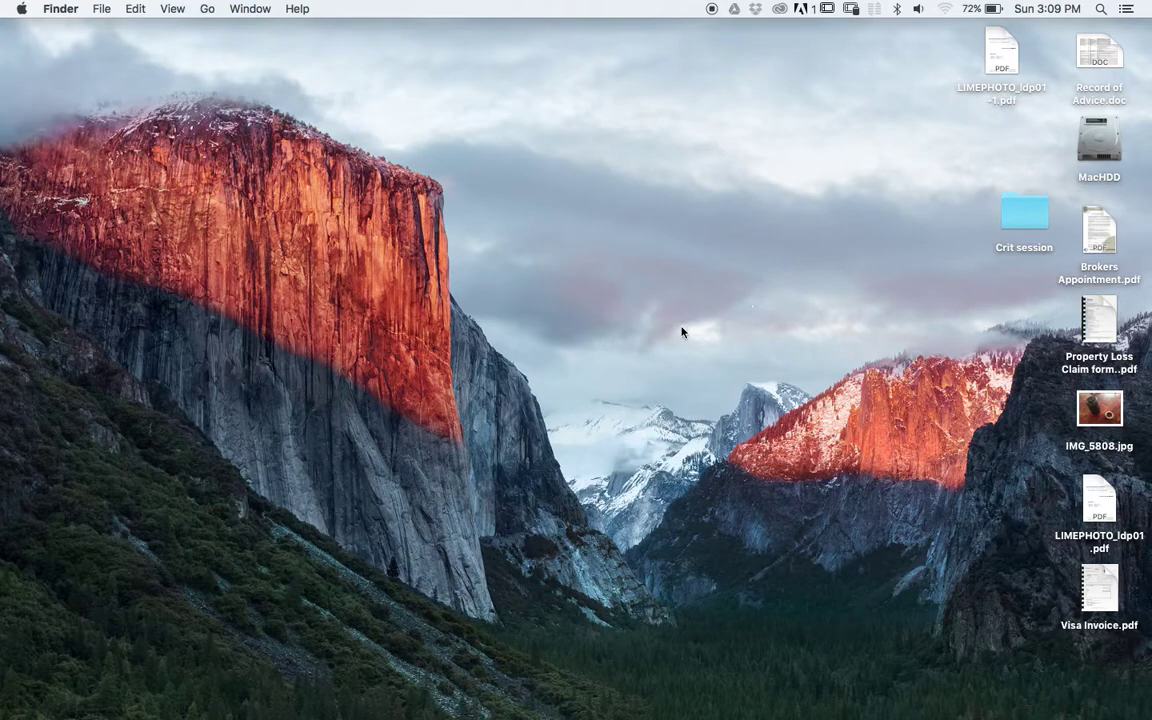
Move from the Finder desktop to full-screen Lightroom and open the baobab photo in Develop
drag(461, 362, 1007, 243)
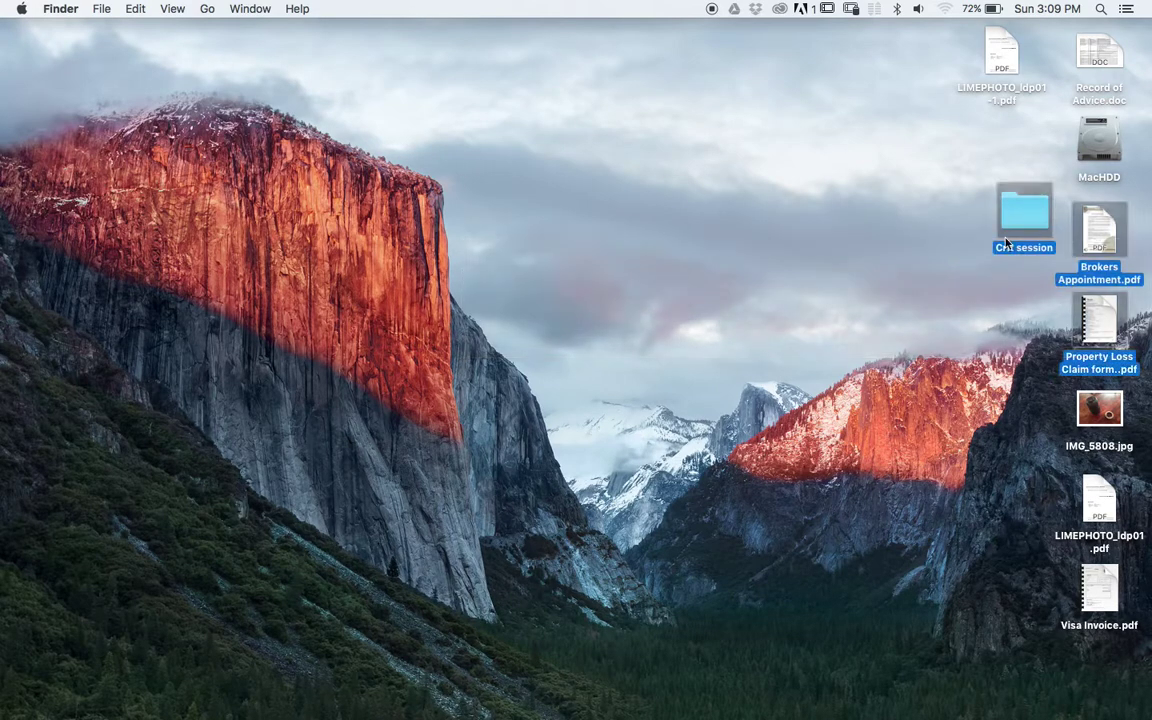
key(ctrl+Left)
key(ctrl+Left)
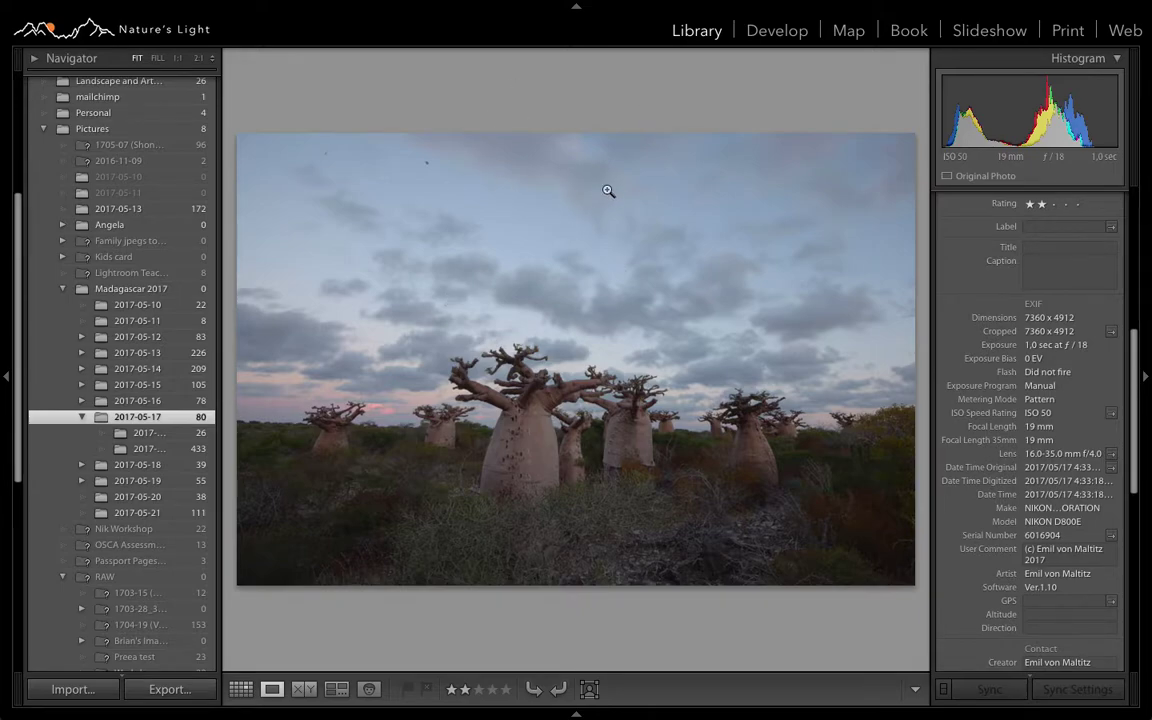
key(d)
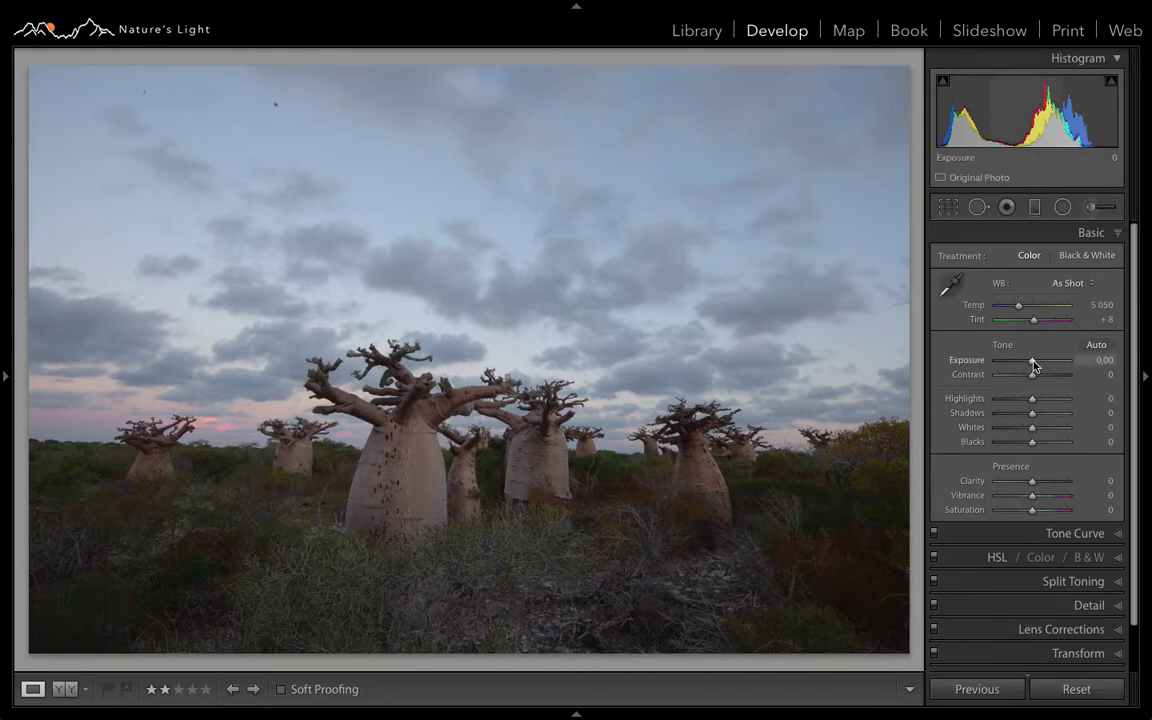
Set Exposure +0.85, Highlights −39, Shadows +20, Whites +5, Blacks −18, Vibrance +28, Temp 5574
drag(1033, 361, 1038, 362)
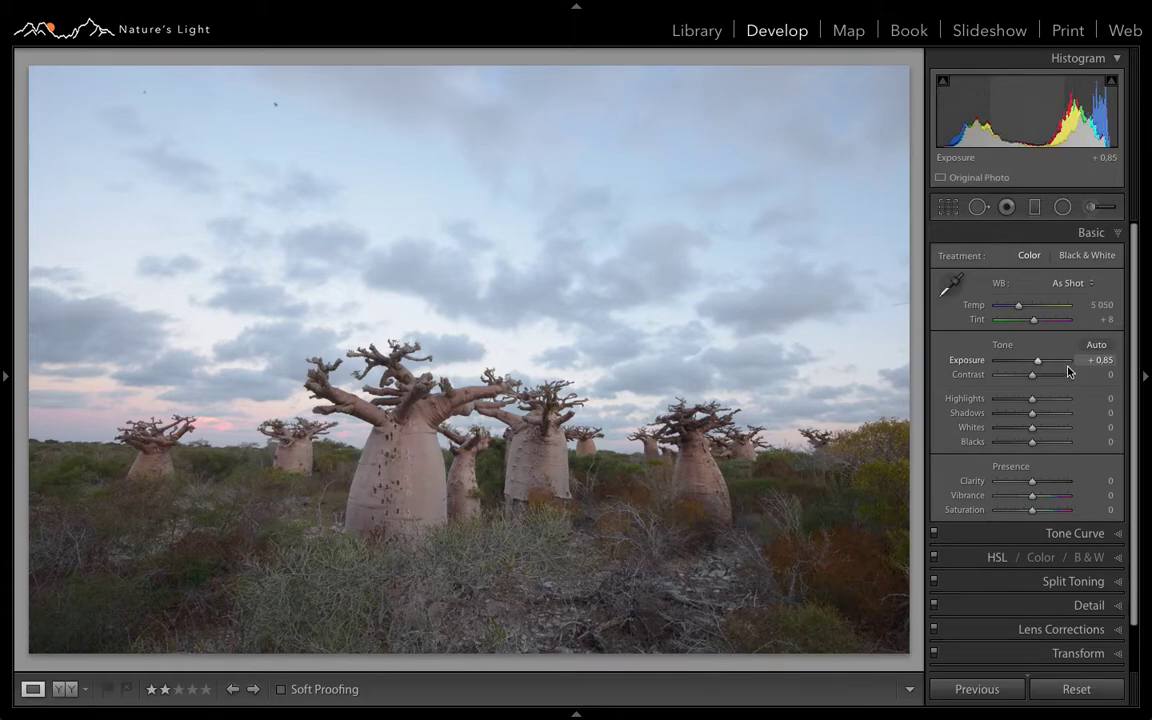
drag(1033, 399, 1017, 400)
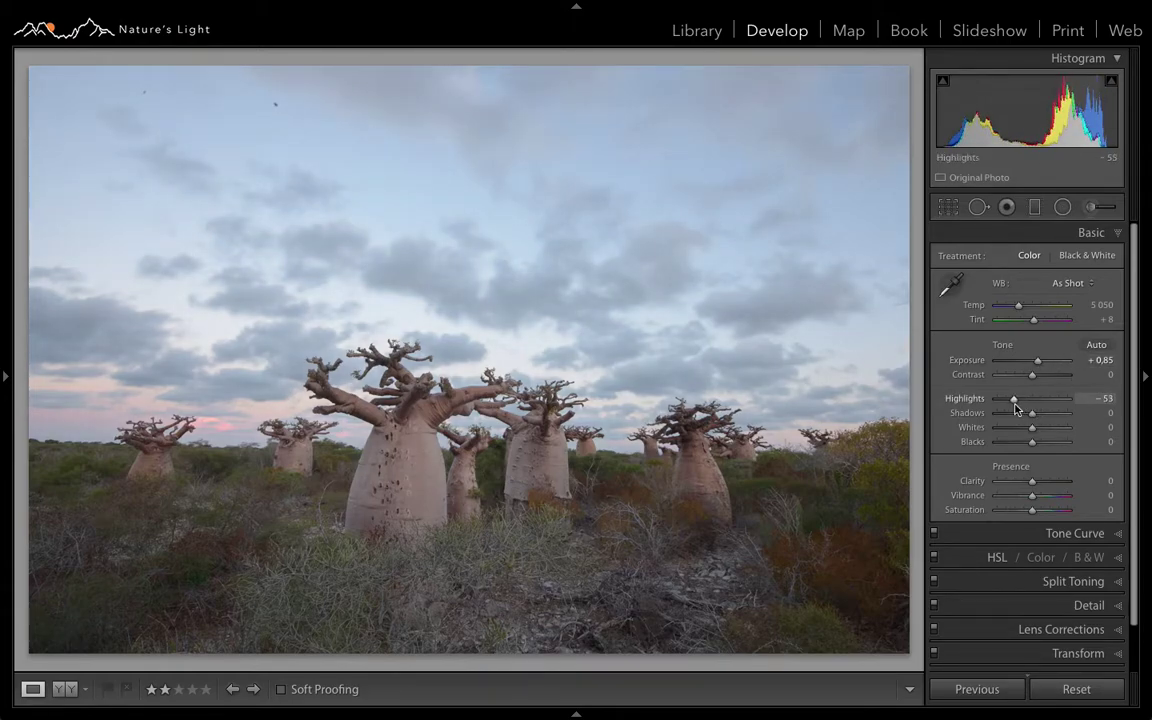
click(1037, 413)
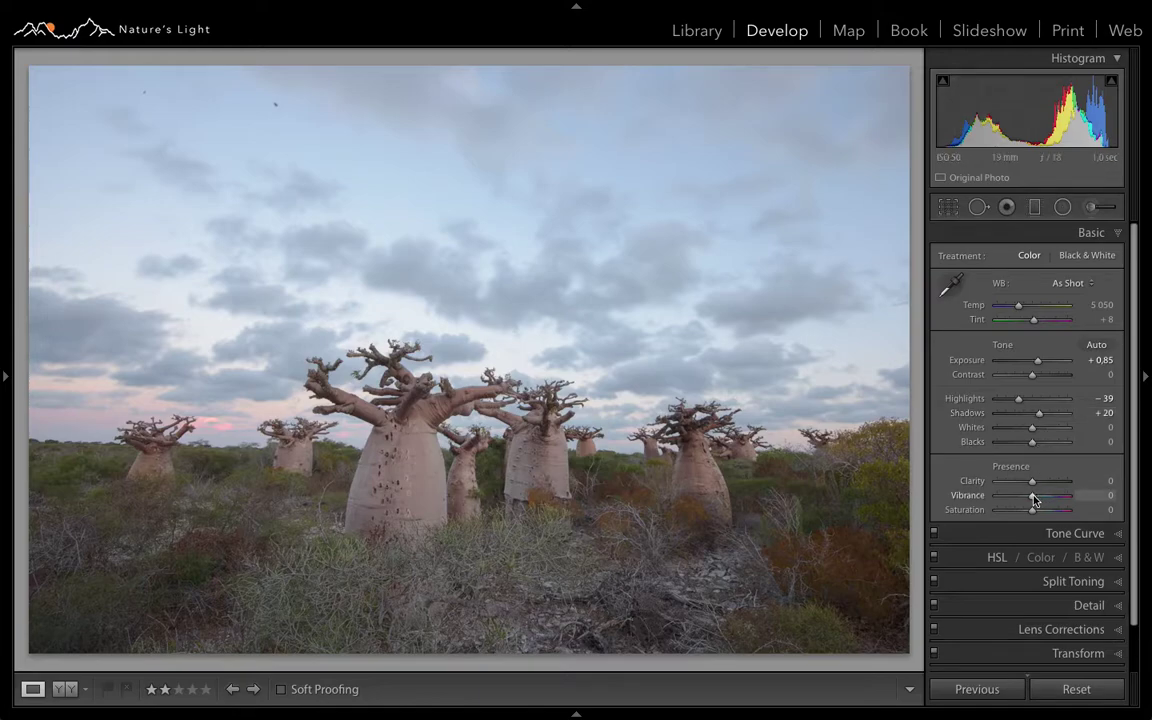
drag(1034, 496, 1037, 496)
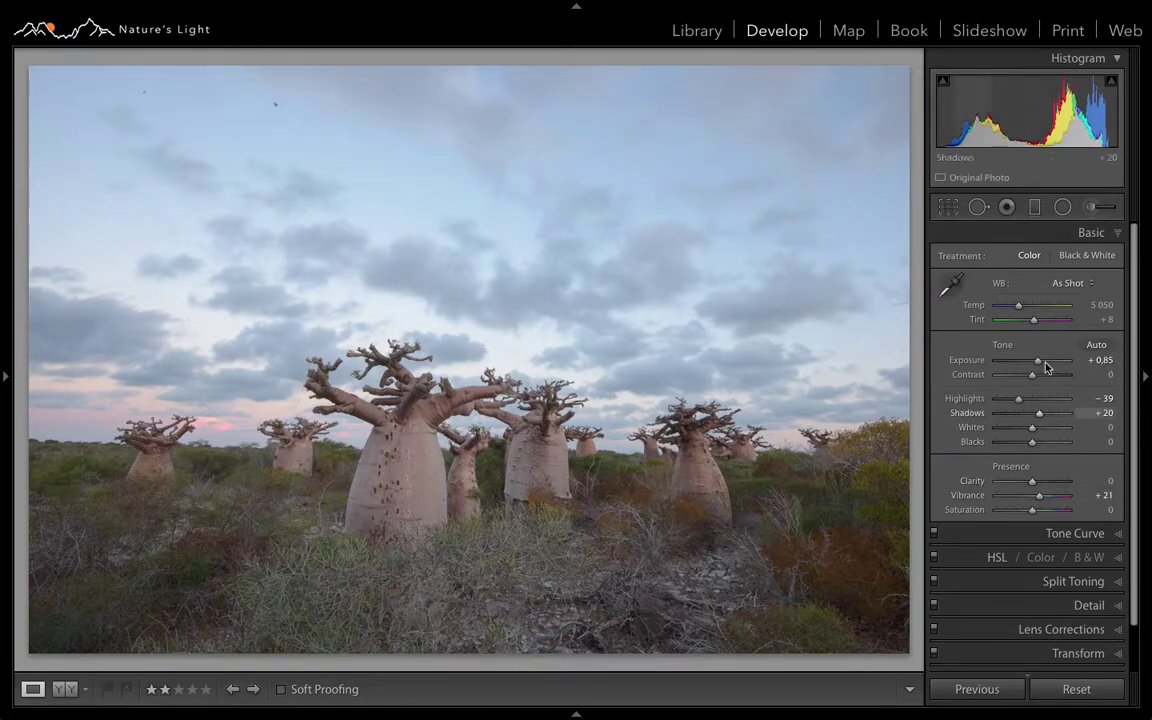
drag(1018, 308, 1020, 308)
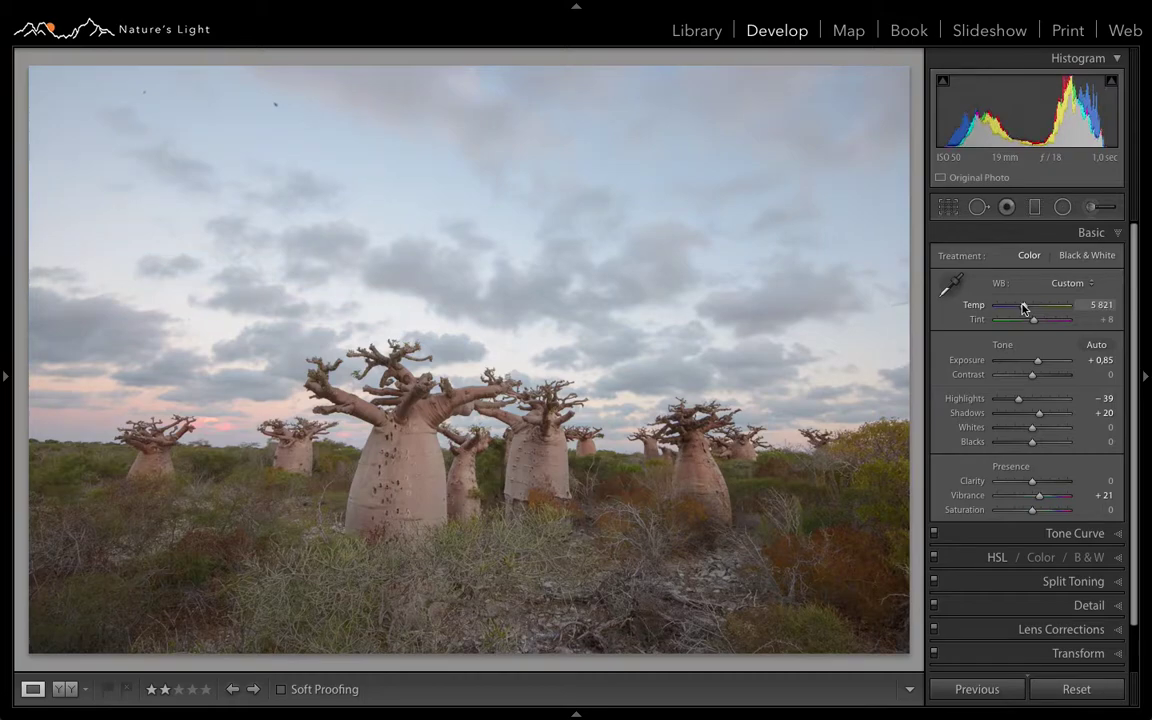
drag(1020, 308, 1022, 308)
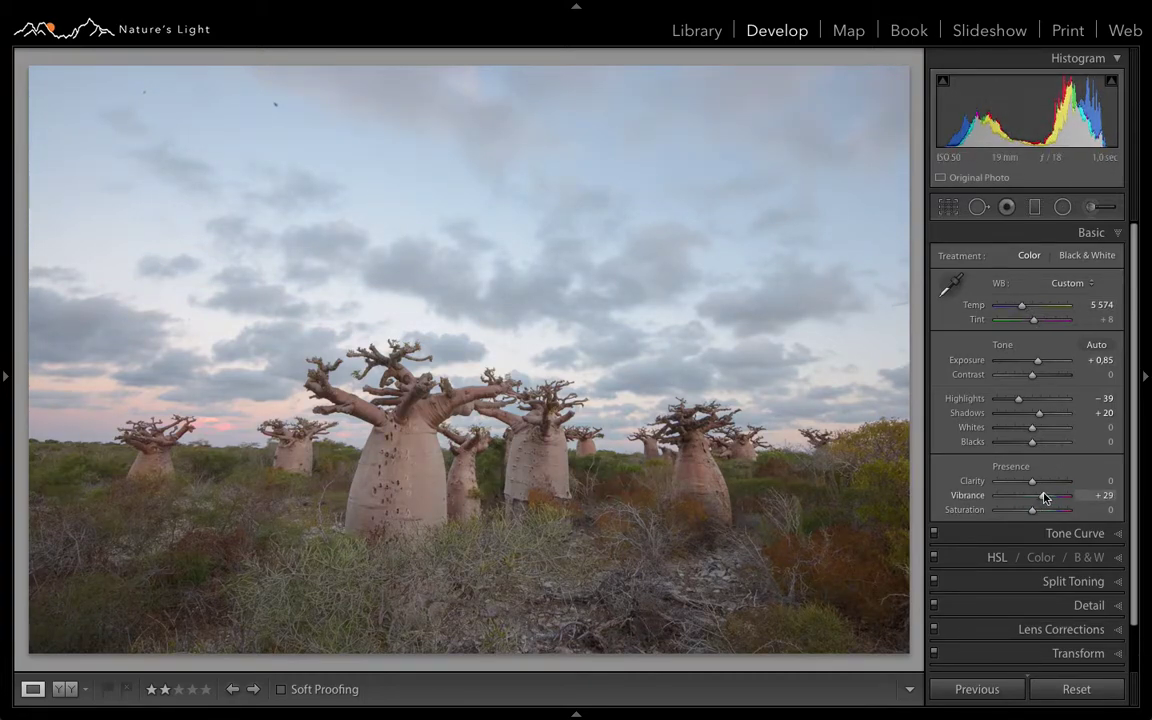
mouse_move(1039, 496)
mouse_down()
mouse_move(1060, 496)
mouse_move(1041, 496)
mouse_up()
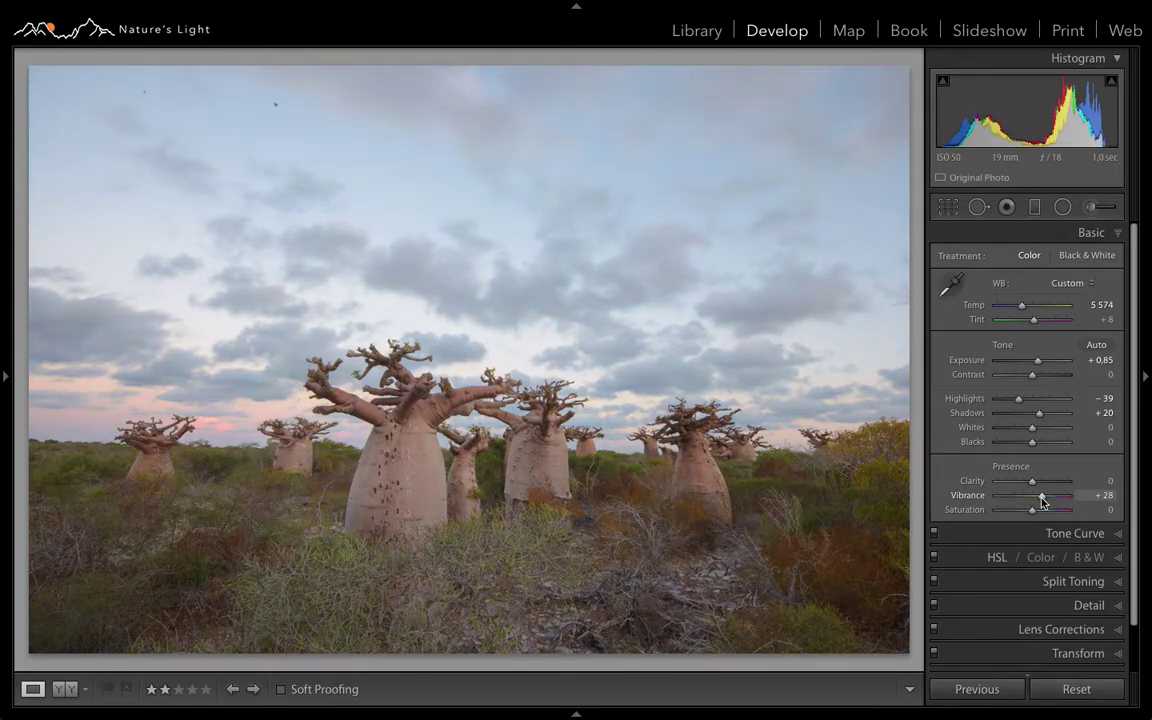
drag(1033, 428, 1025, 442)
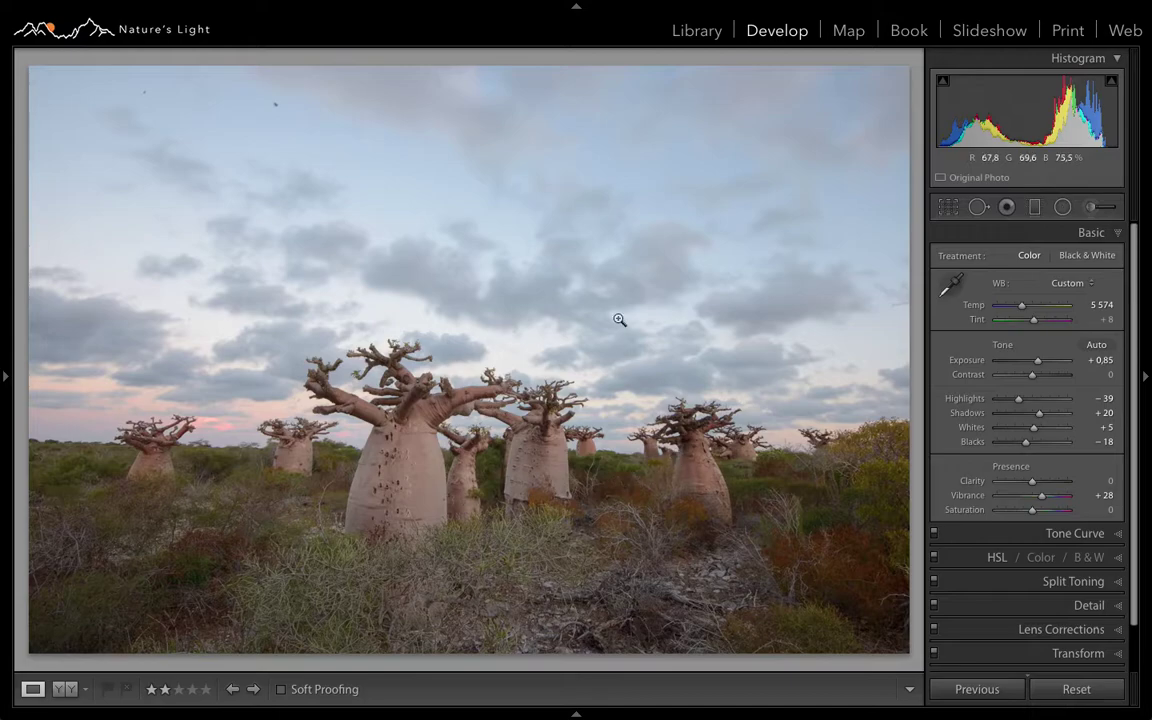
Zoom into the sky to inspect a dust spot, then return to full view
click(268, 100)
drag(280, 103, 383, 196)
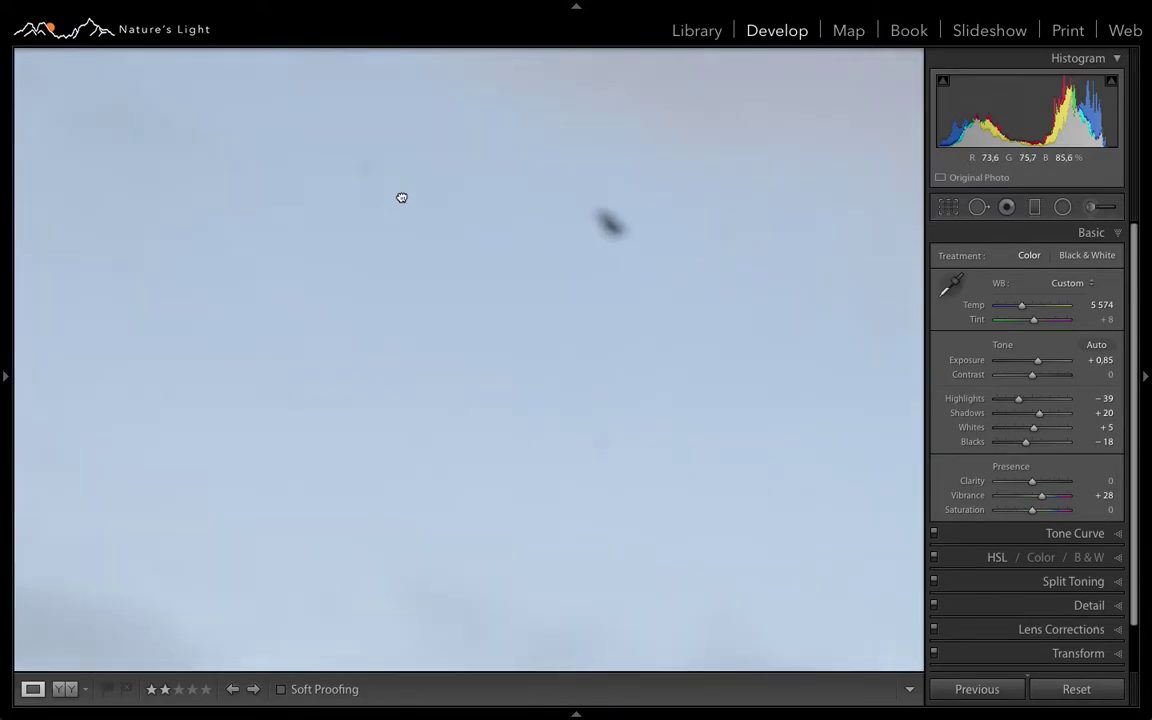
drag(383, 196, 399, 209)
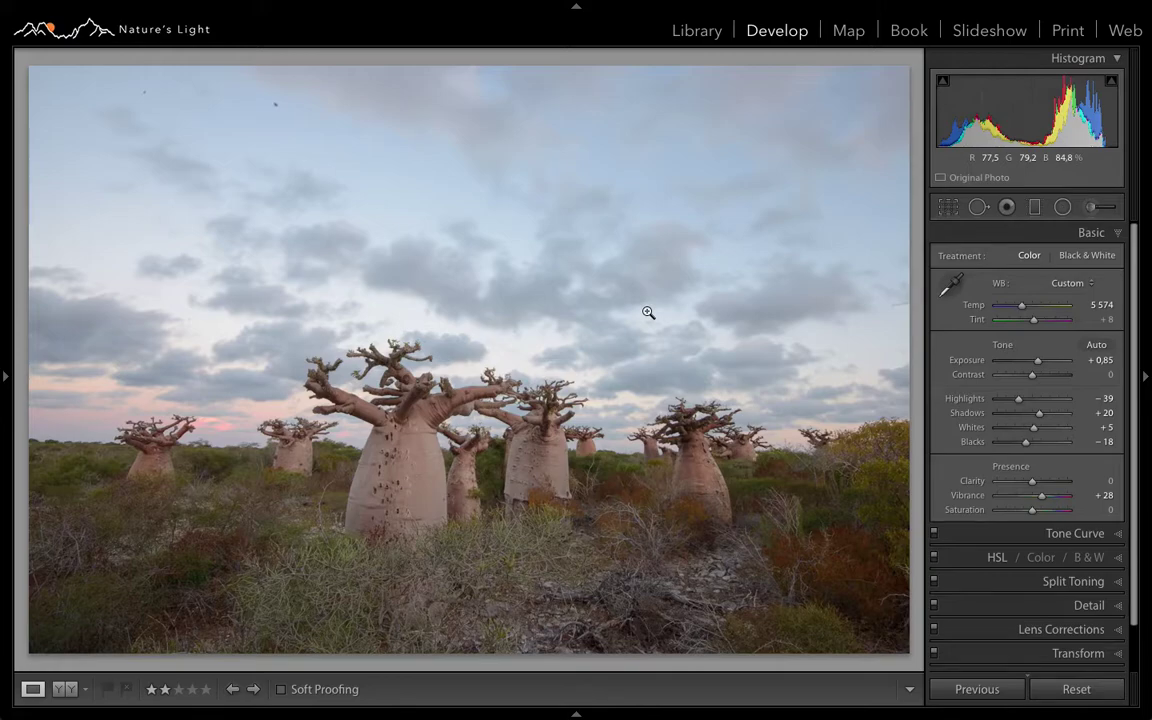
Send the baobab photo from Lightroom to Edit in Adobe Photoshop CC 2015
right_click(484, 327)
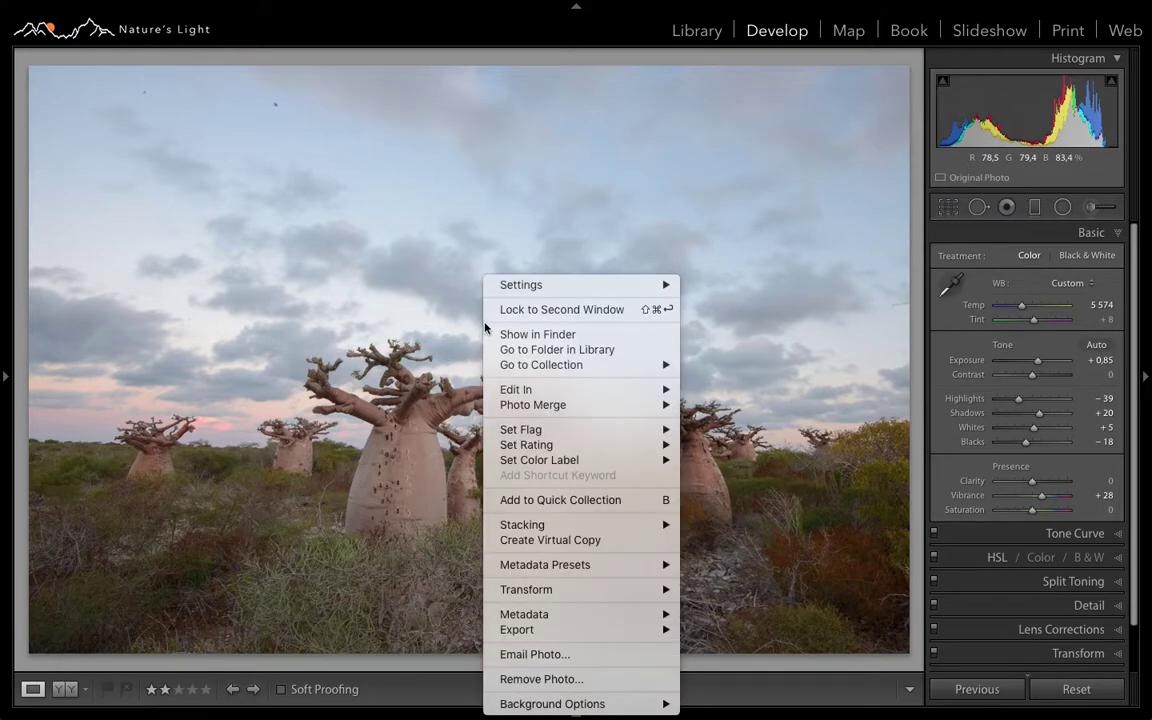
mouse_move(540, 390)
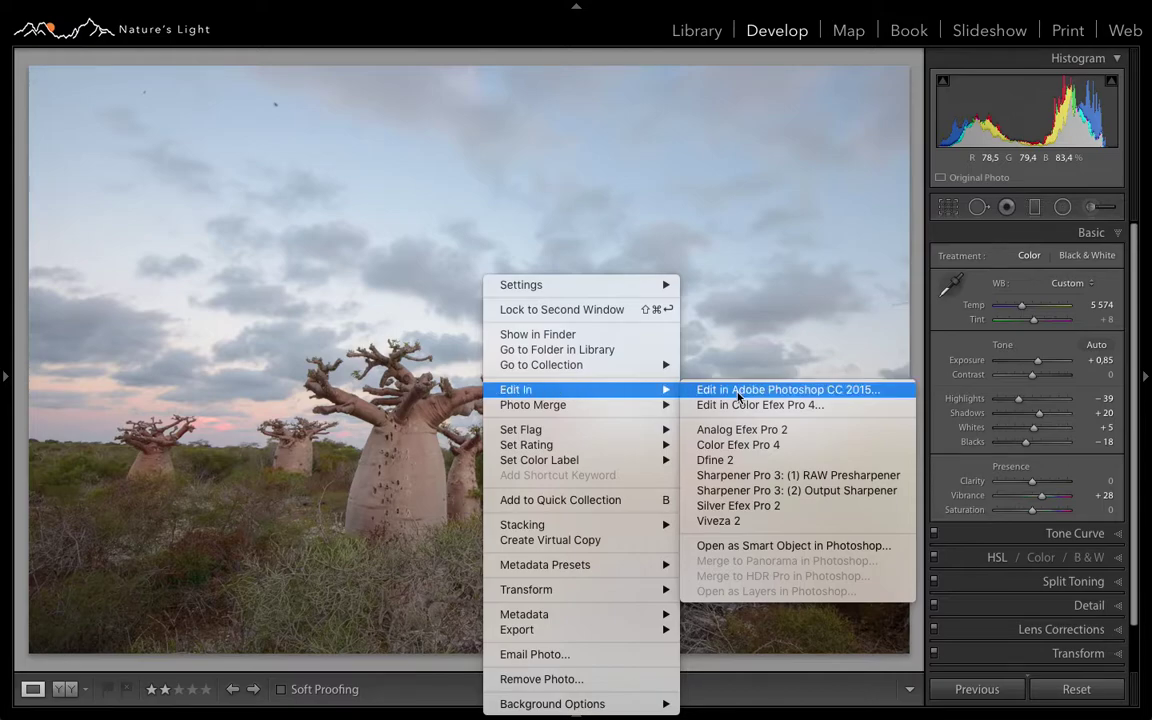
click(619, 157)
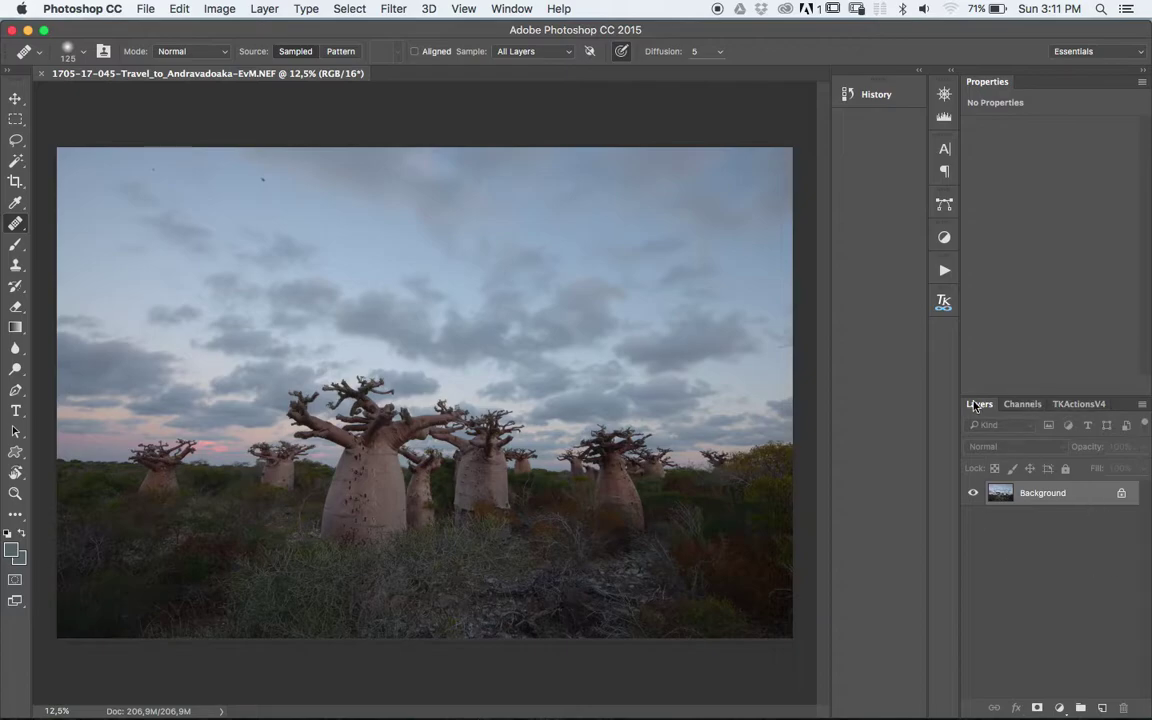
click(512, 9)
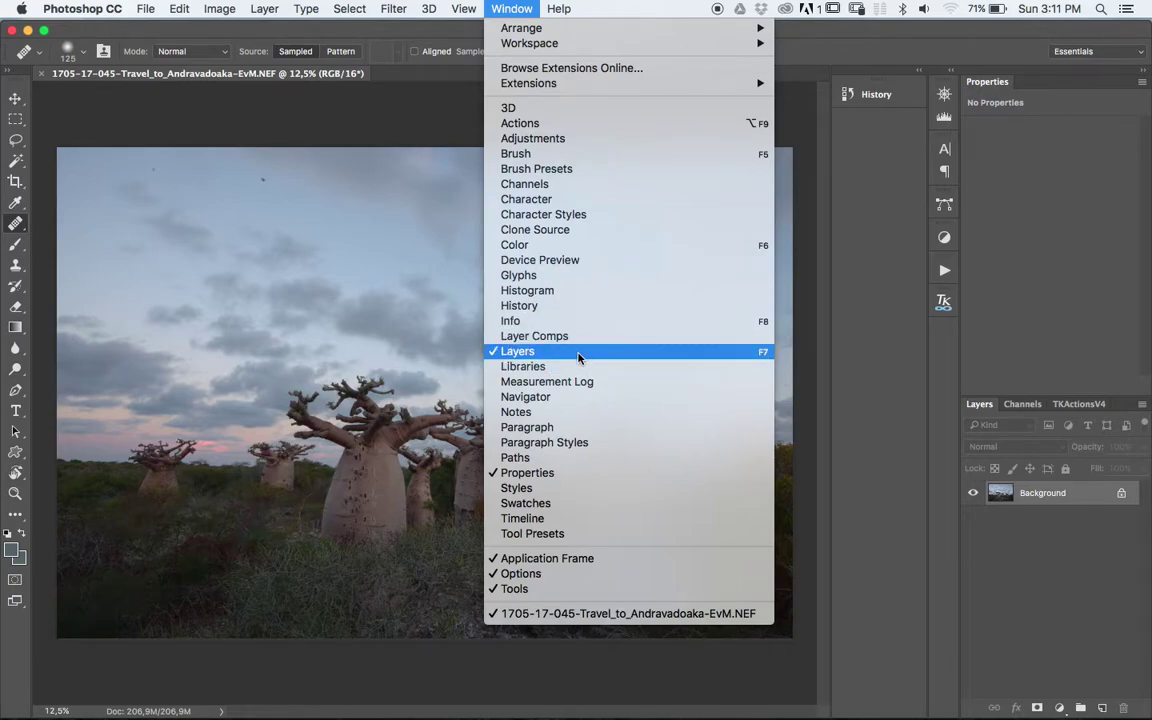
click(1025, 520)
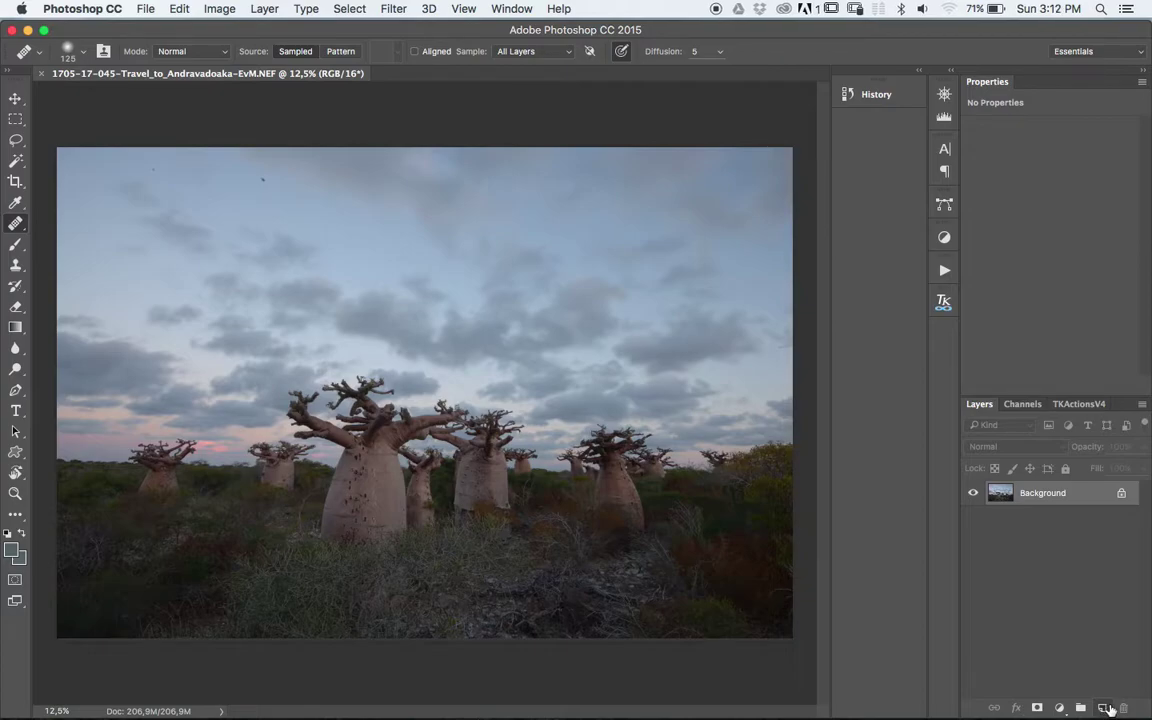
click(1104, 708)
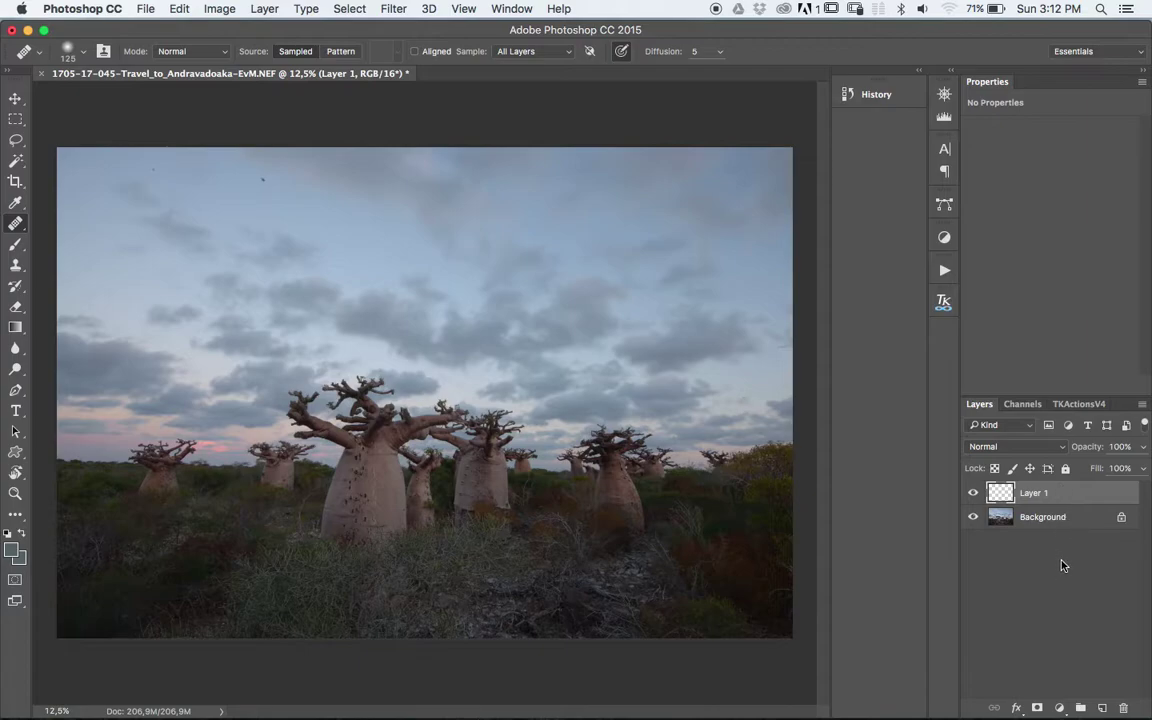
Rename Layer 1 to 'Clone stamp' and zoom into the upper-left sky
double_click(1034, 494)
text(Clone stamp)
key(Return)
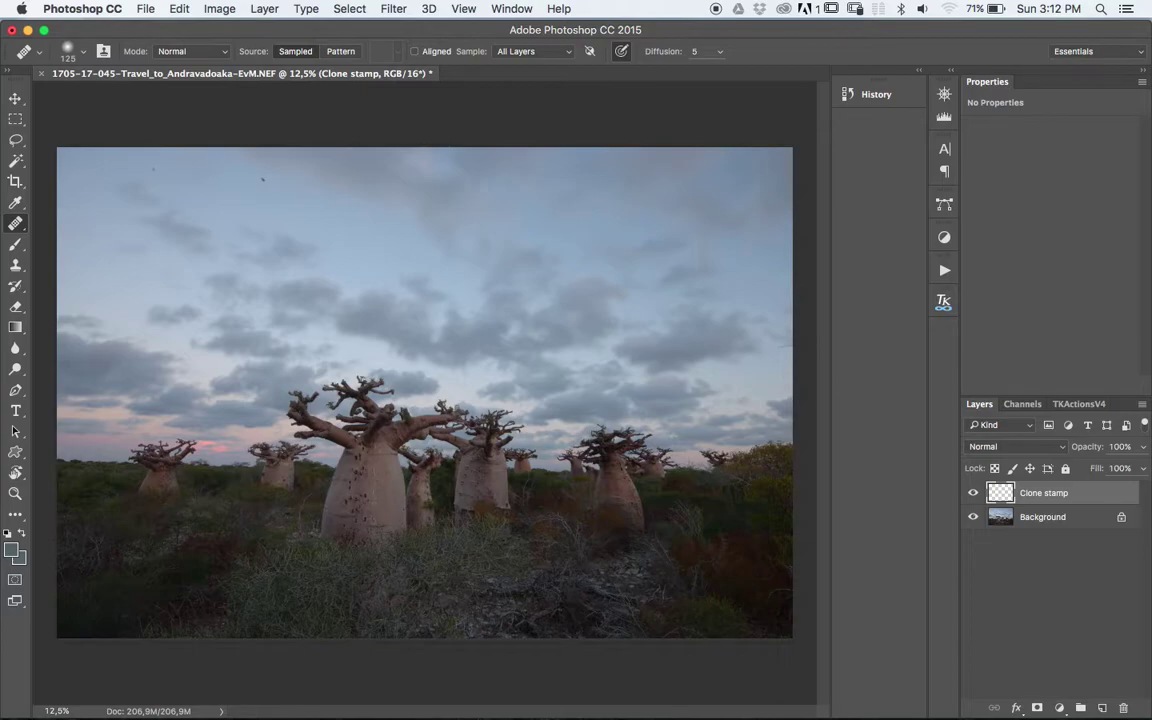
key(z)
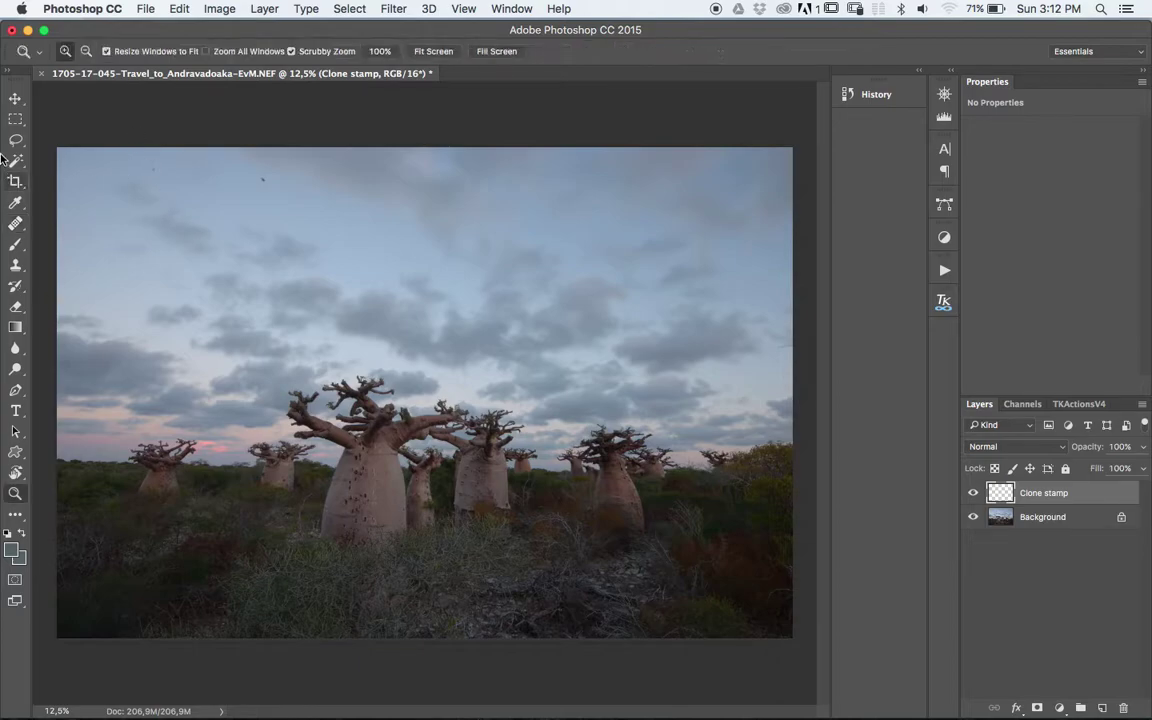
mouse_move(78, 150)
mouse_down()
mouse_move(180, 146)
mouse_move(323, 243)
mouse_up()
key(j)
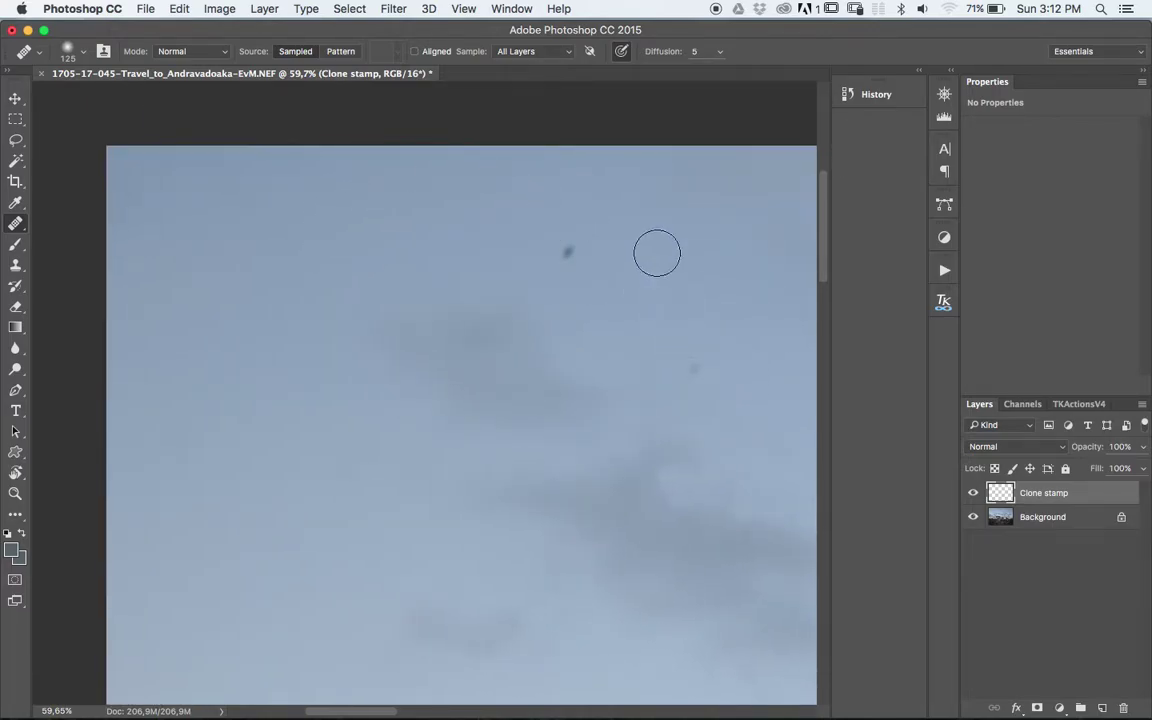
Choose the Healing Brush Tool and paint out the two dark dust spots in the sky
right_click(14, 224)
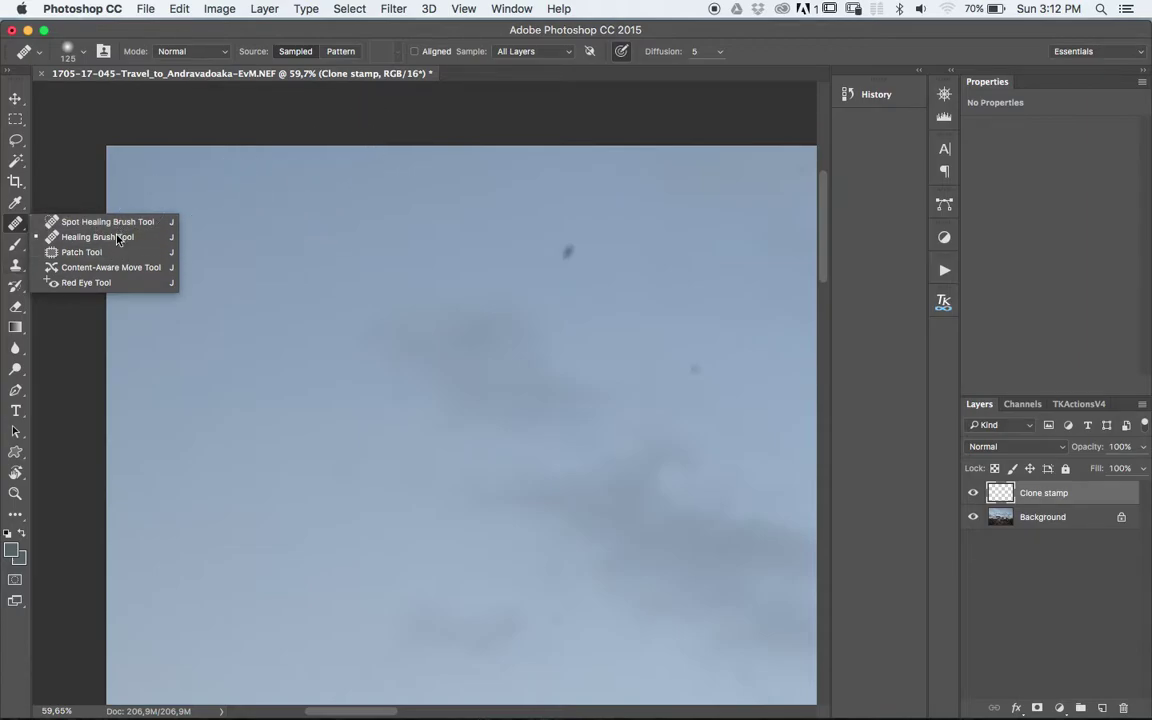
click(106, 238)
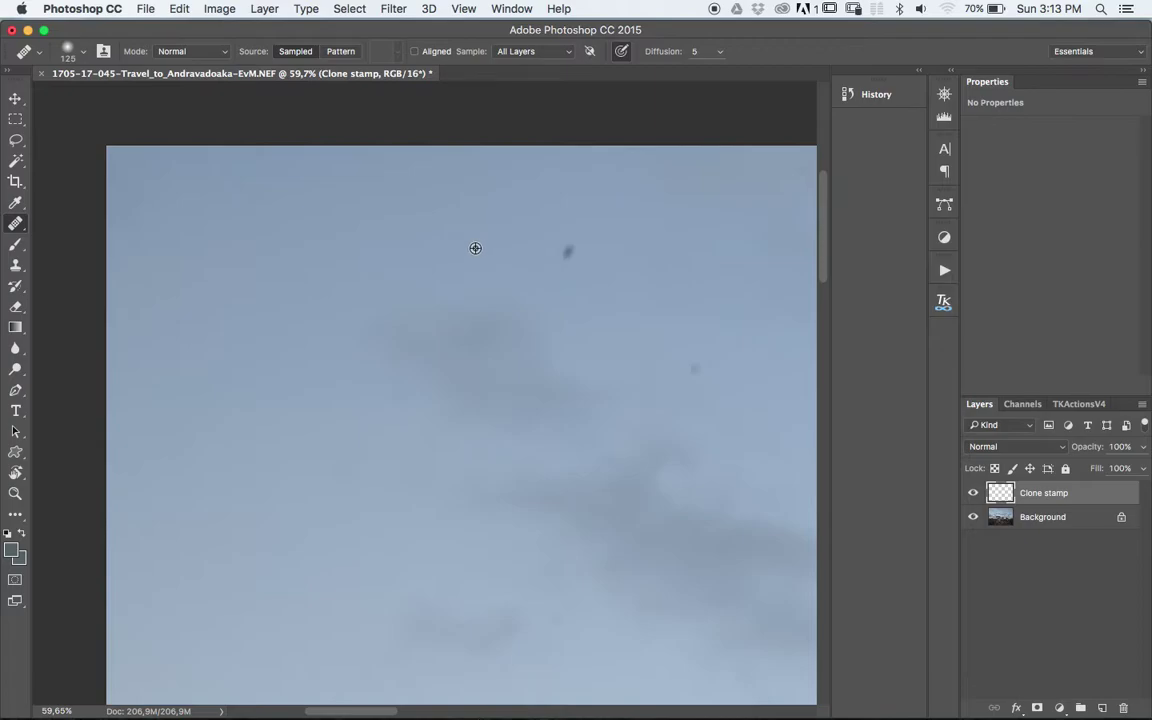
click(566, 254)
drag(562, 250, 581, 239)
click(692, 358)
mouse_move(699, 388)
mouse_down()
mouse_move(687, 373)
mouse_move(697, 365)
mouse_up()
Hide and re-show Background to check the healed patches on Clone stamp
click(973, 518)
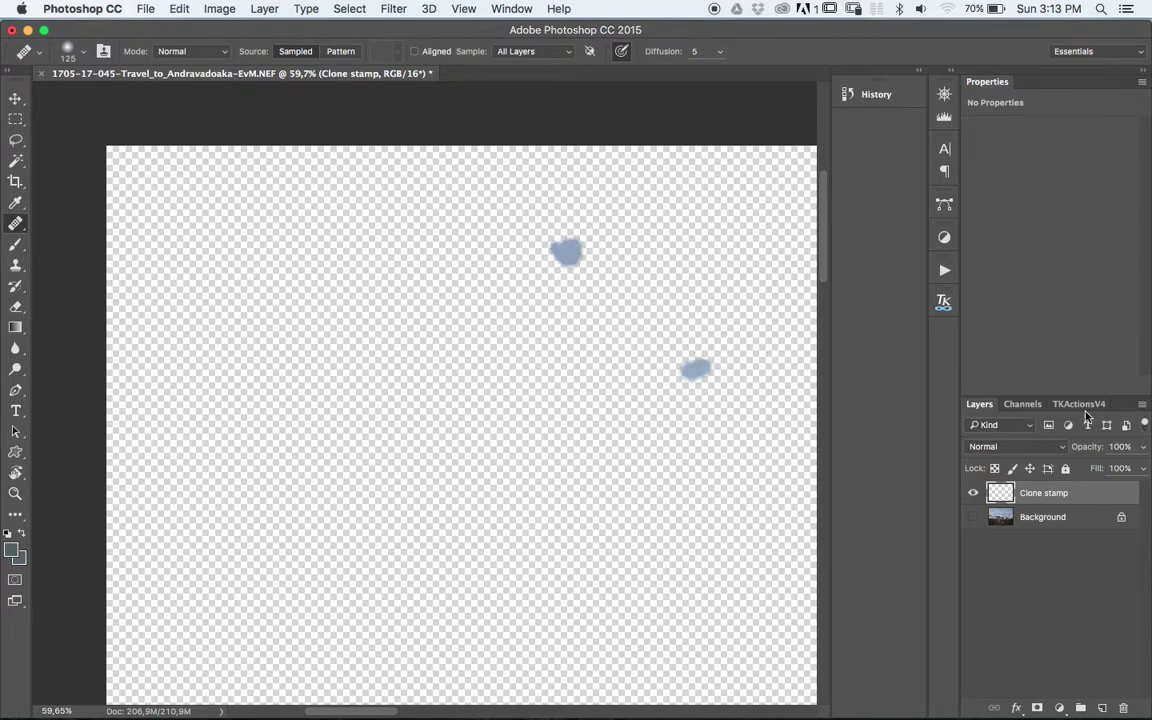
click(973, 518)
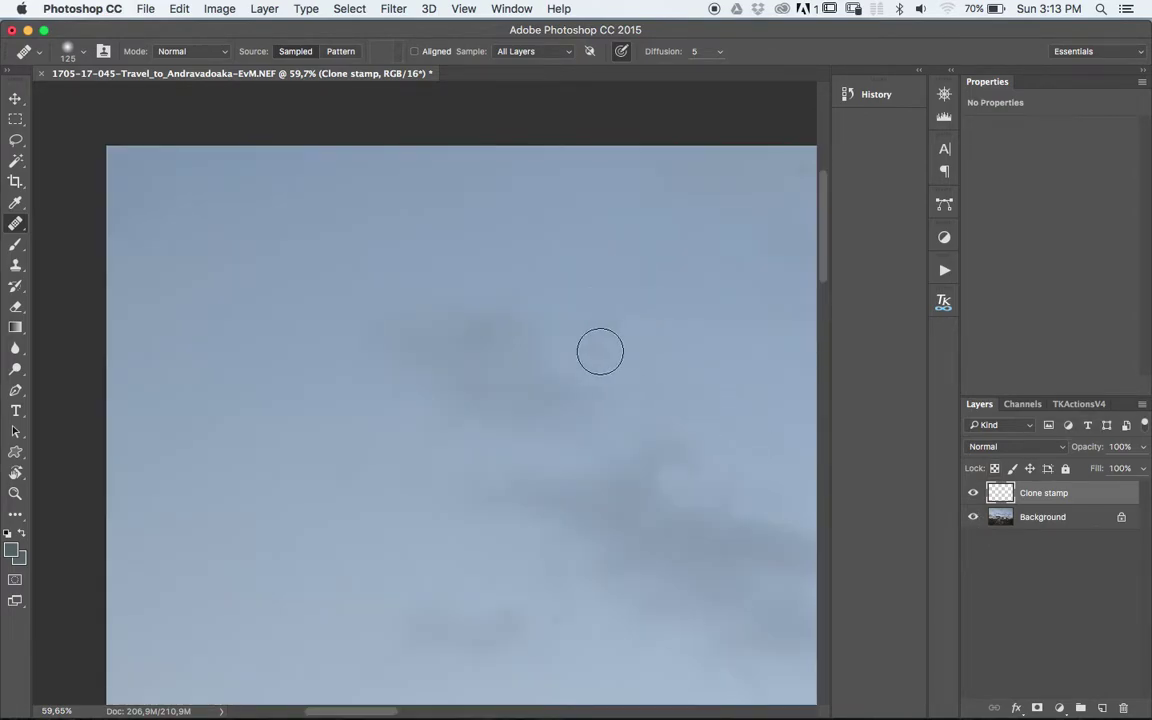
key(e)
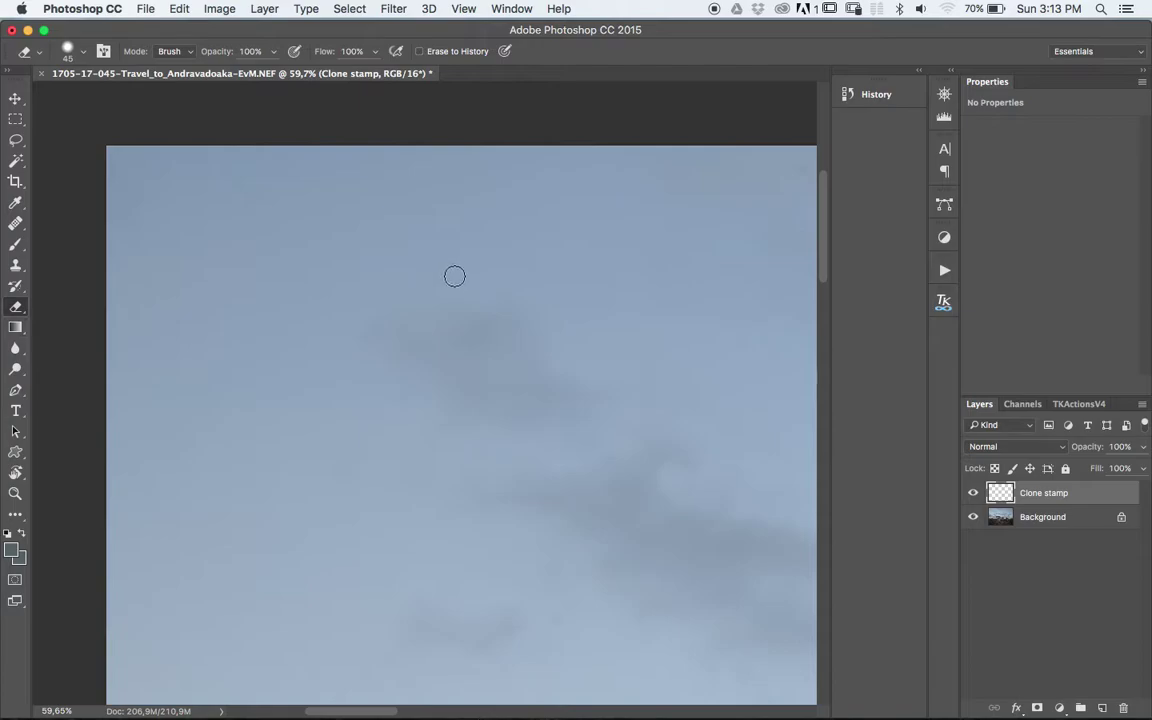
Erase part of the upper retouch patch on the Clone stamp layer
click(566, 251)
Set the healing brush to sample All Layers and heal a small dark spot in the sky
click(17, 225)
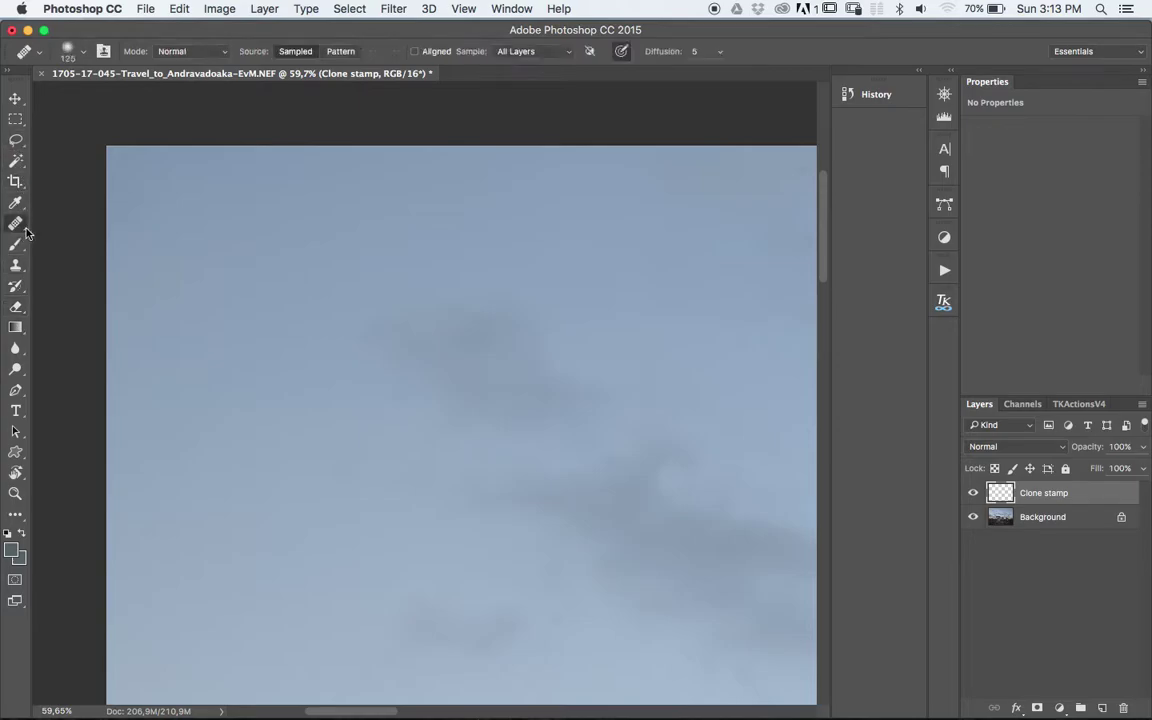
click(525, 53)
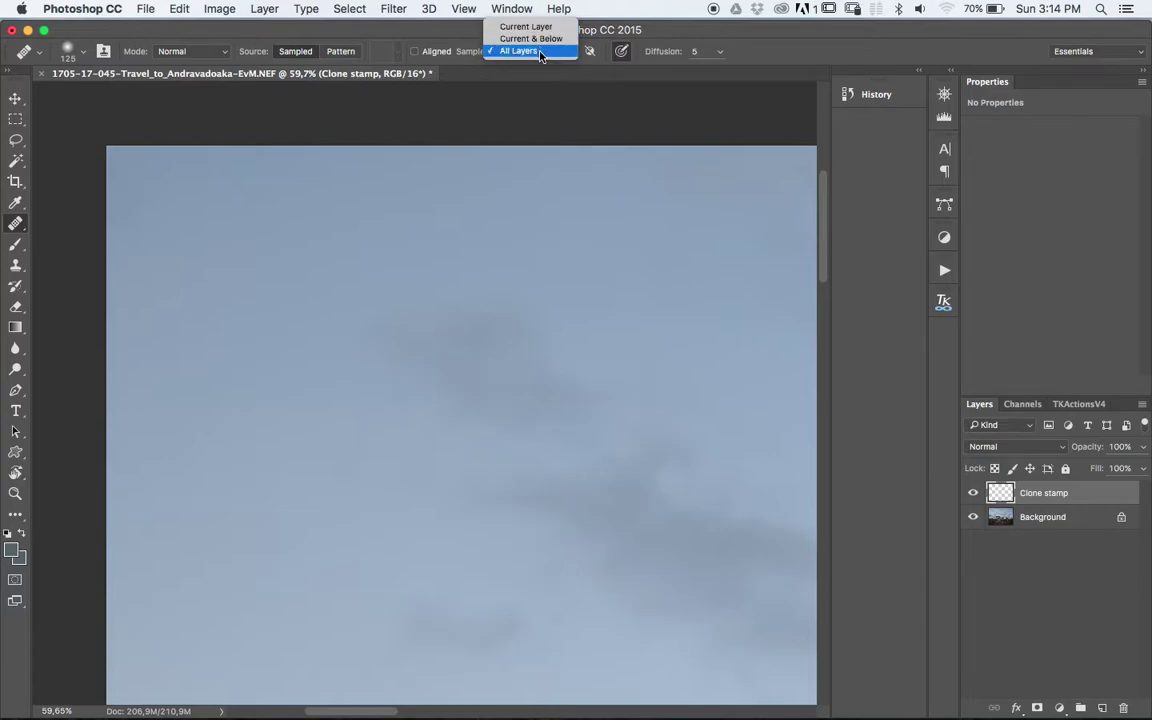
click(538, 51)
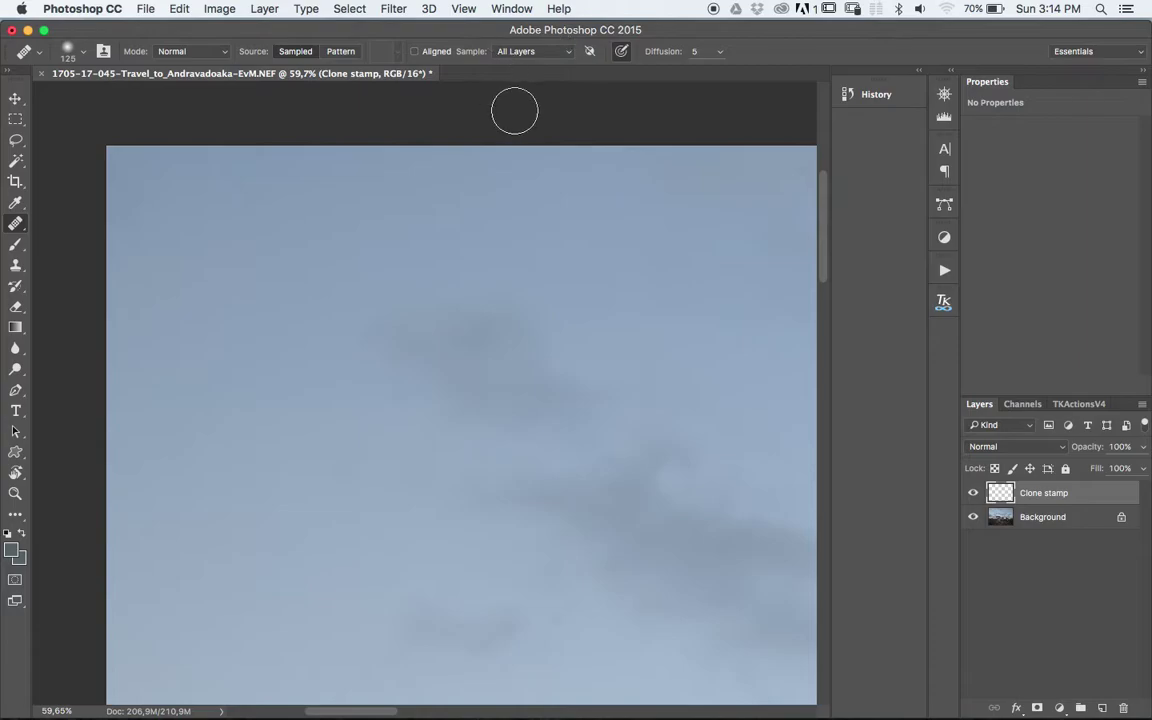
scroll(490, 270, down, 2)
scroll(501, 242, down, 3)
scroll(535, 332, down, 3)
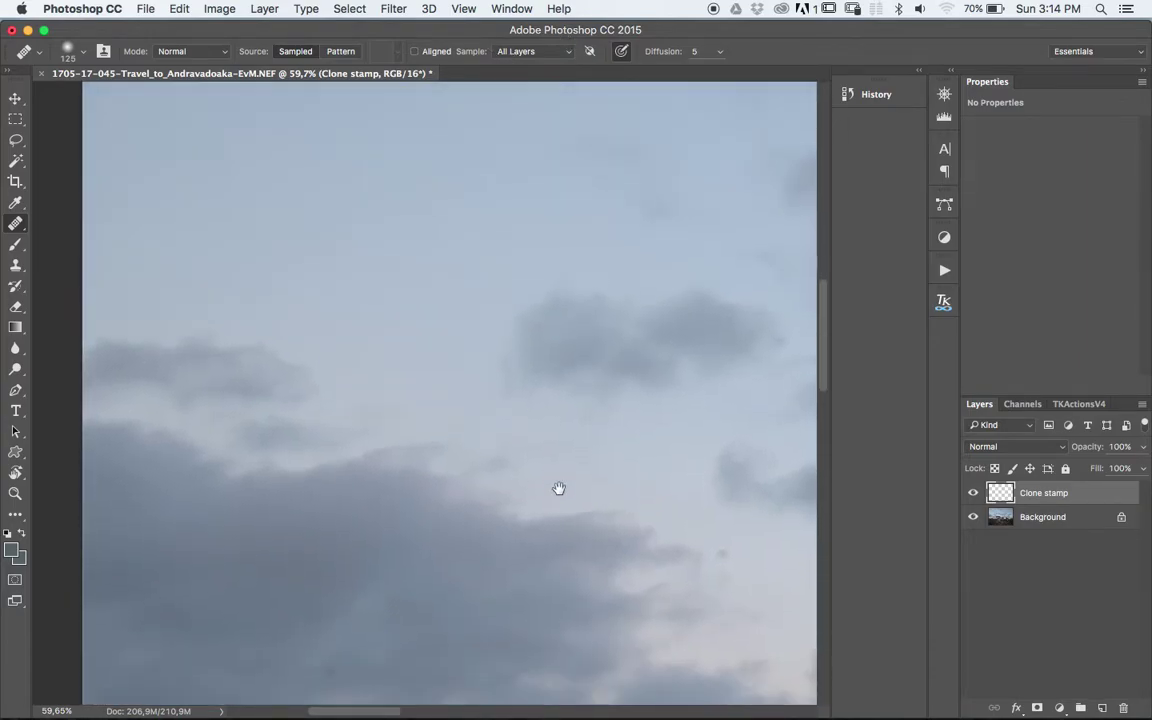
scroll(558, 489, down, 3)
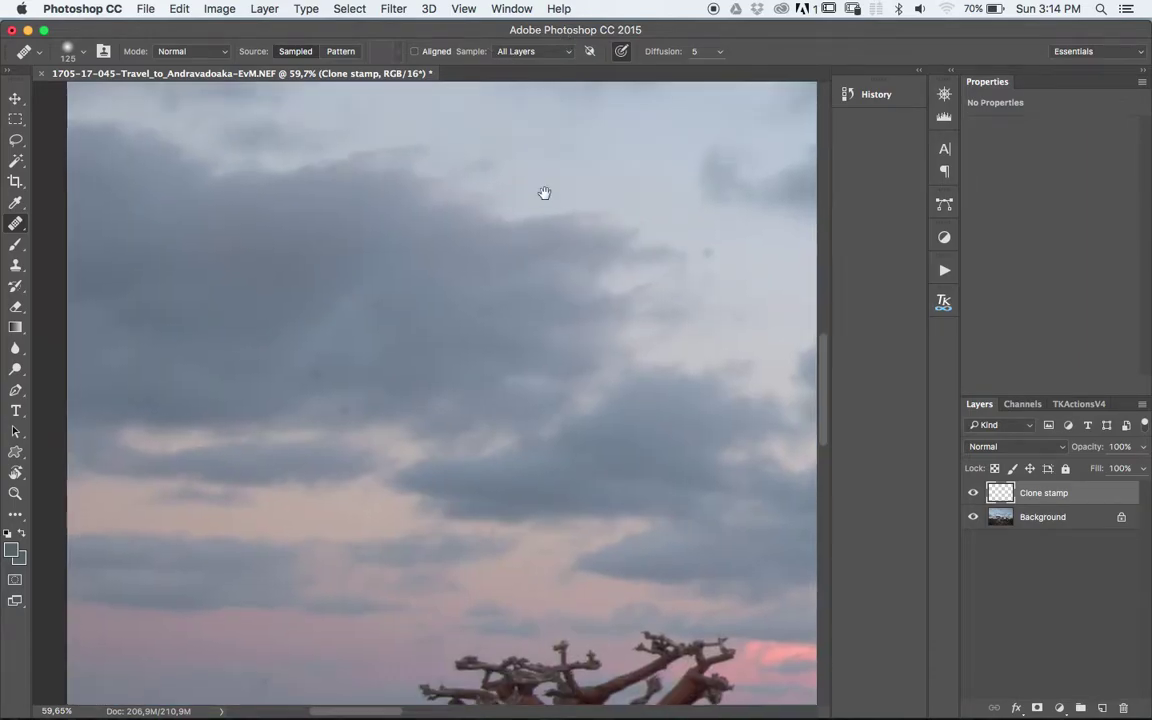
alt+click(764, 276)
click(710, 253)
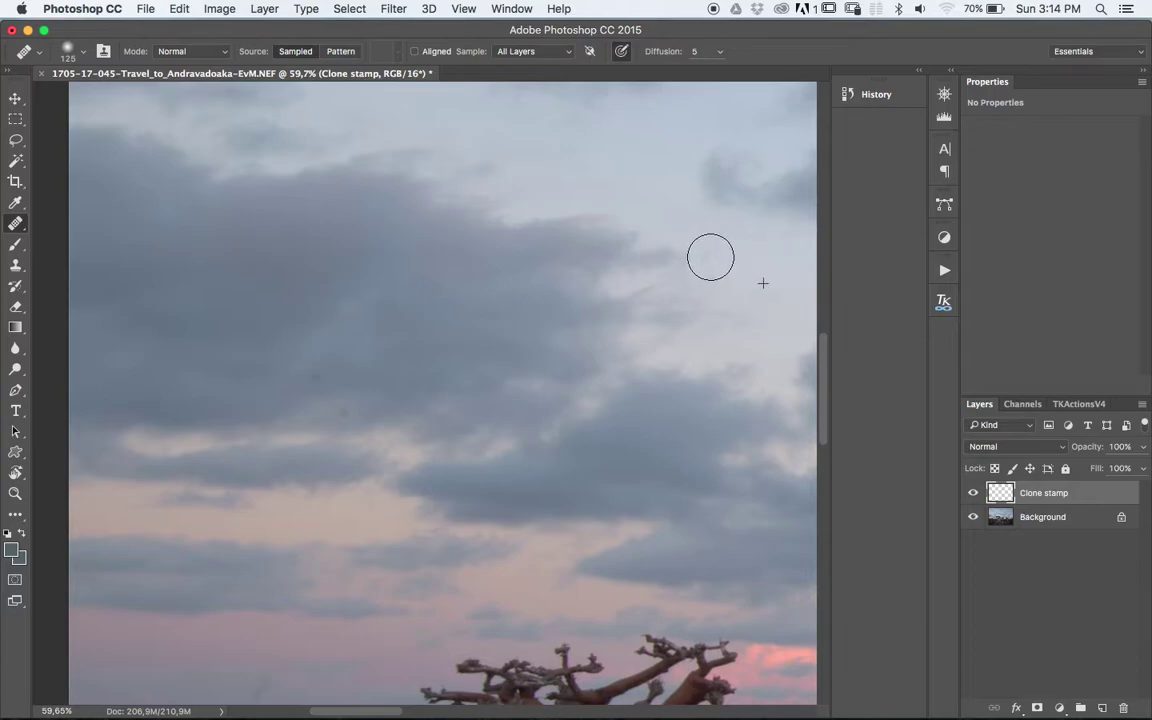
Heal the cloud blemish above the baobab and the dark bird speck in the sky
drag(498, 475, 500, 285)
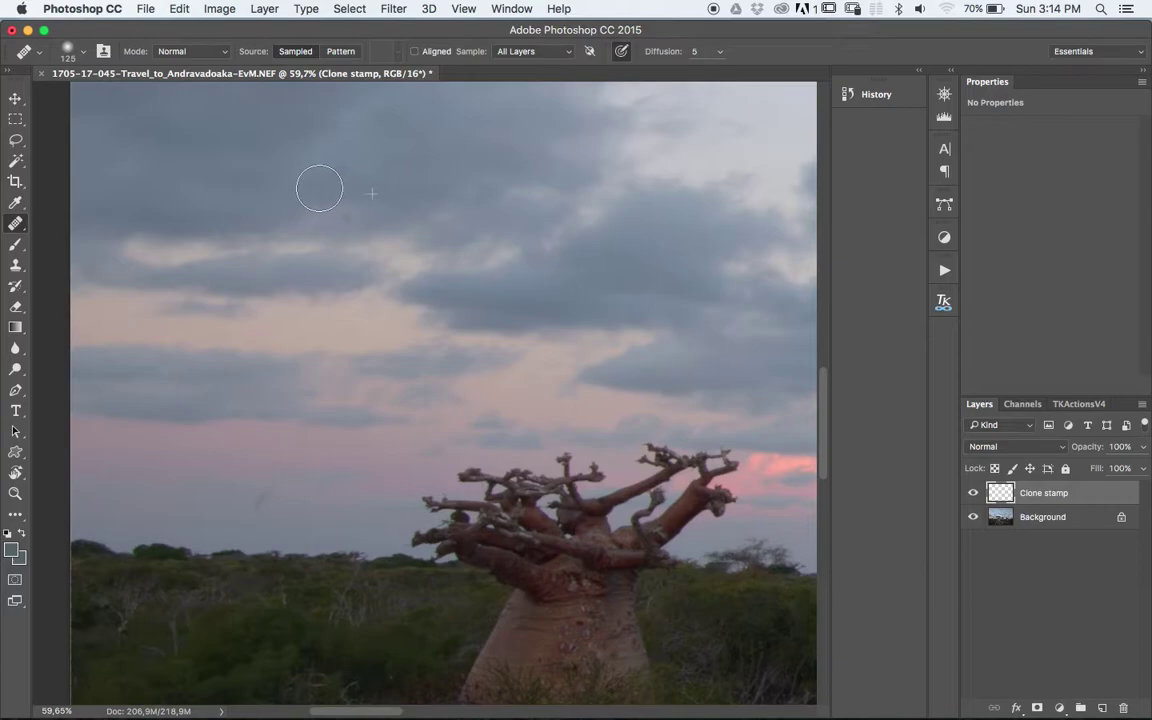
alt+click(385, 194)
drag(522, 460, 528, 186)
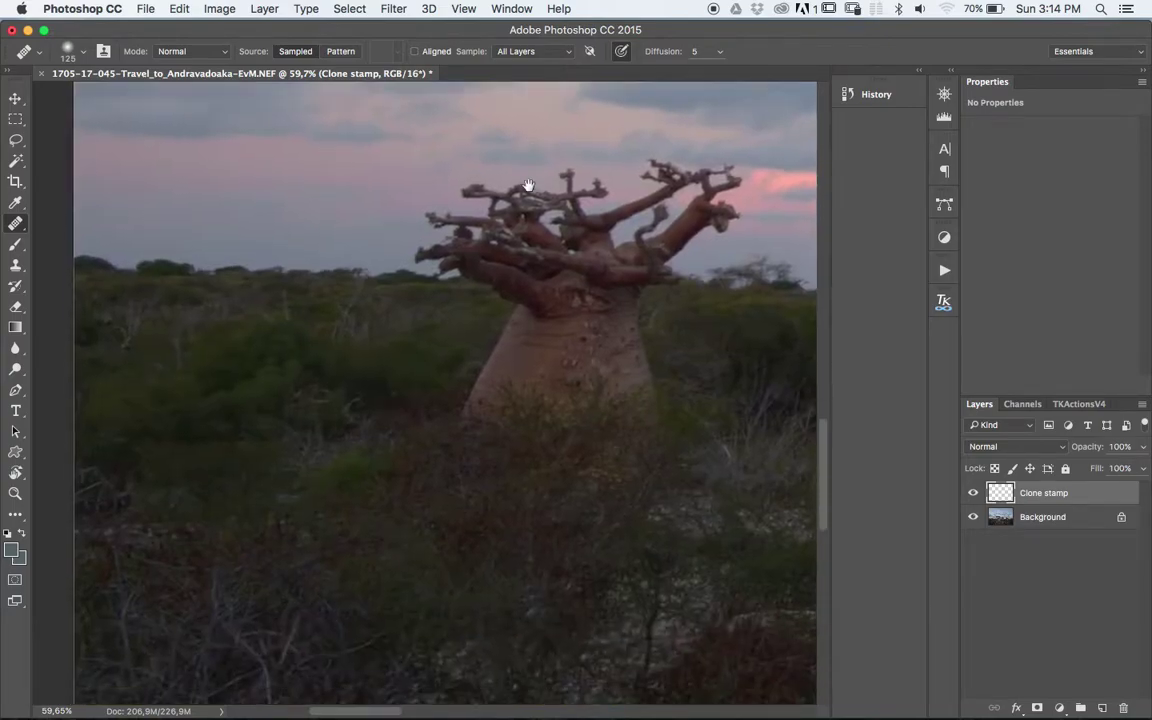
scroll(528, 186, down, 5)
scroll(496, 342, down, 5)
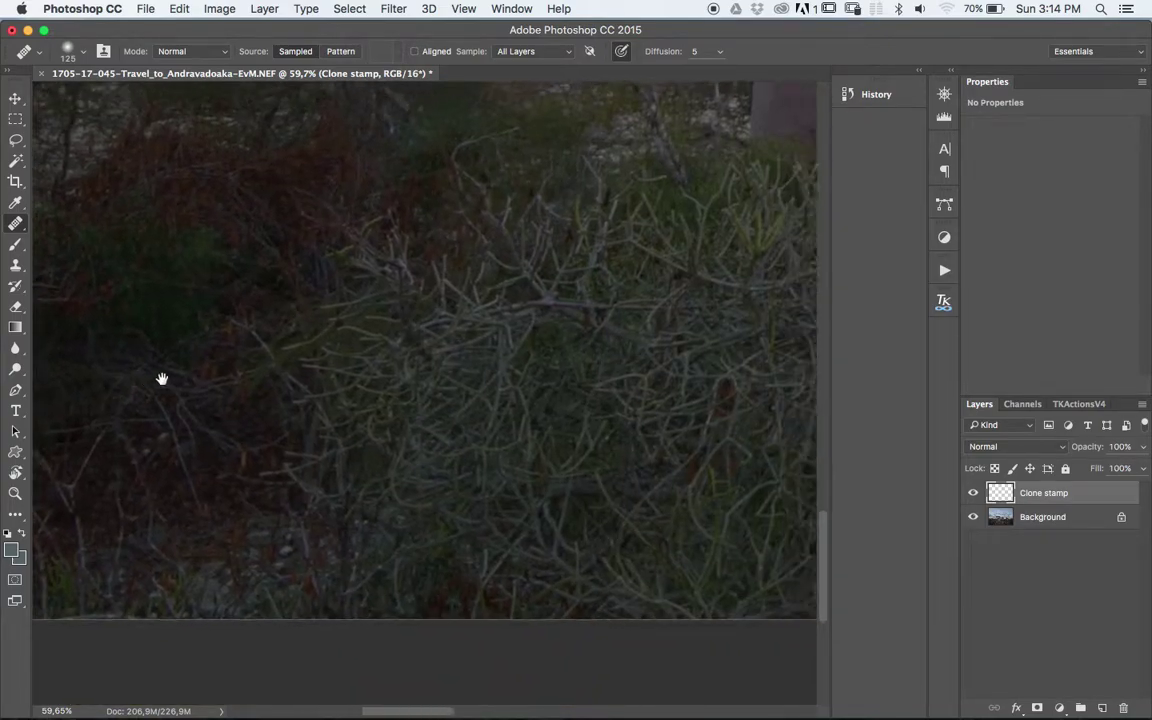
scroll(419, 489, up, 5)
scroll(360, 221, up, 10)
scroll(352, 321, up, 2)
scroll(367, 502, up, 3)
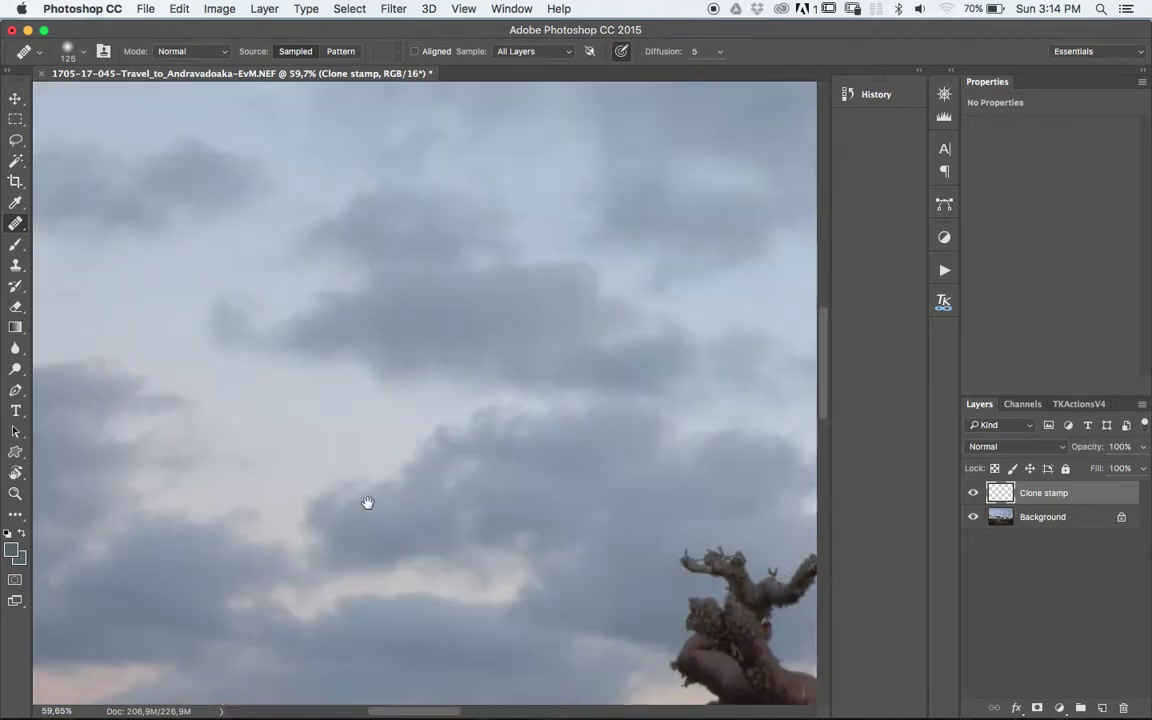
scroll(378, 239, up, 5)
scroll(334, 383, up, 5)
scroll(342, 442, up, 3)
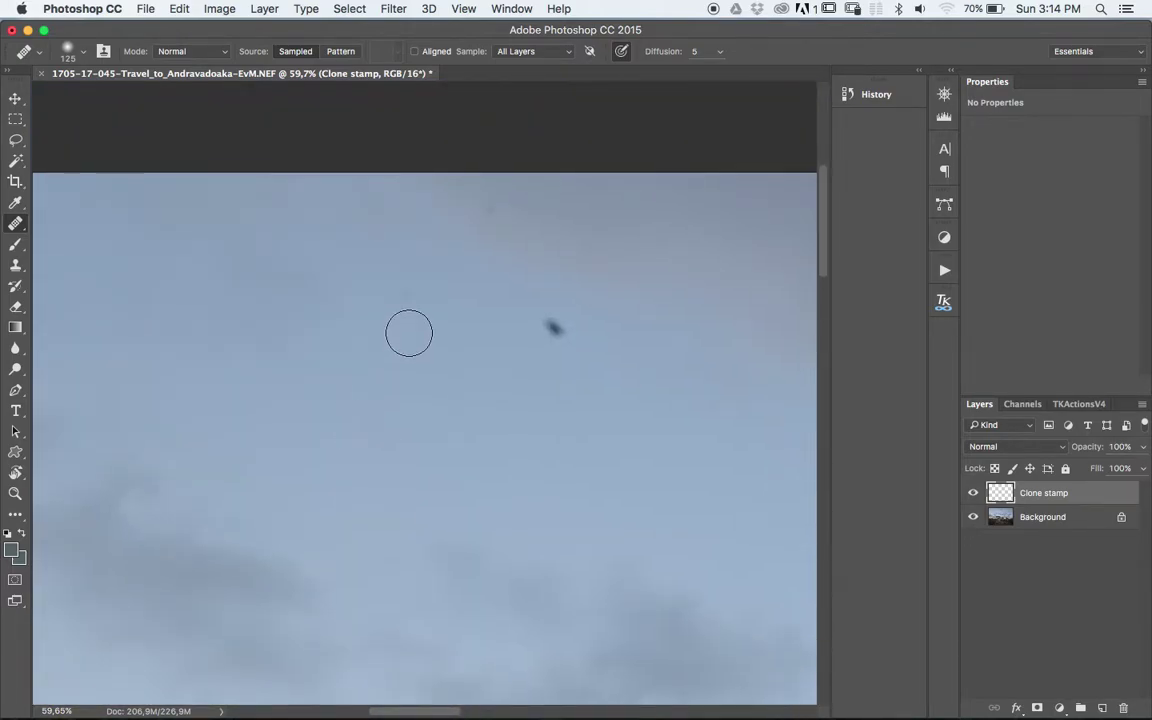
alt+click(427, 366)
click(553, 327)
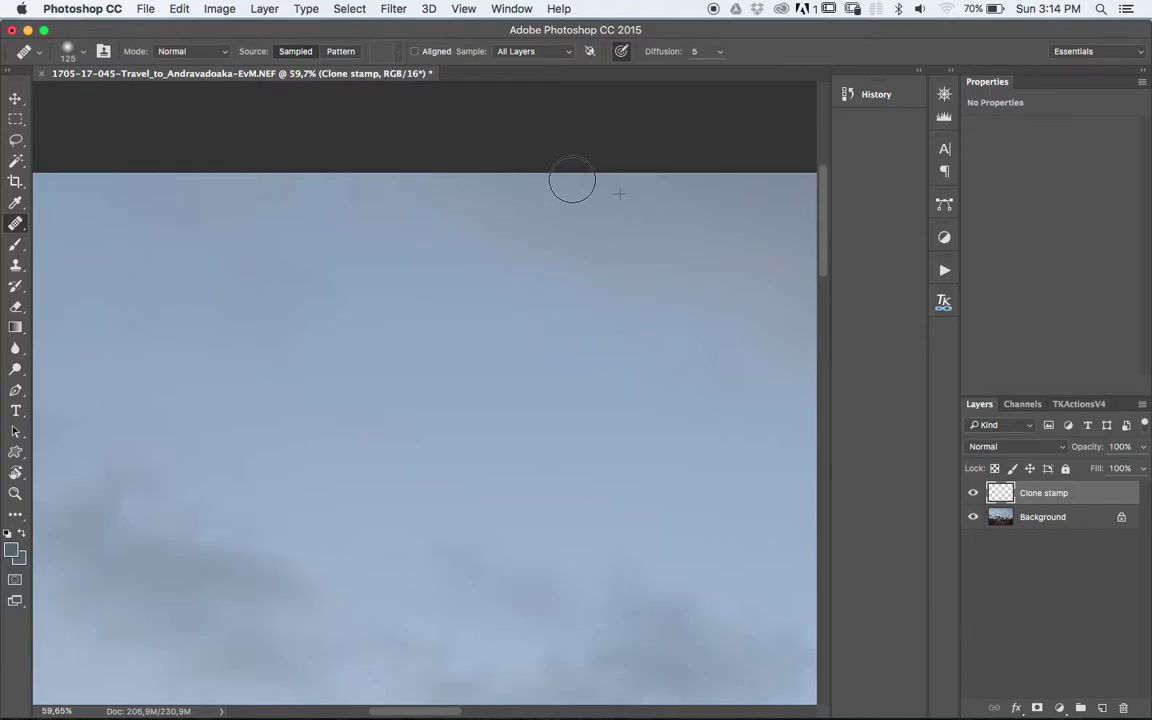
Pan down toward the baobab trees and sample clean sky as the healing source
drag(691, 390, 166, 393)
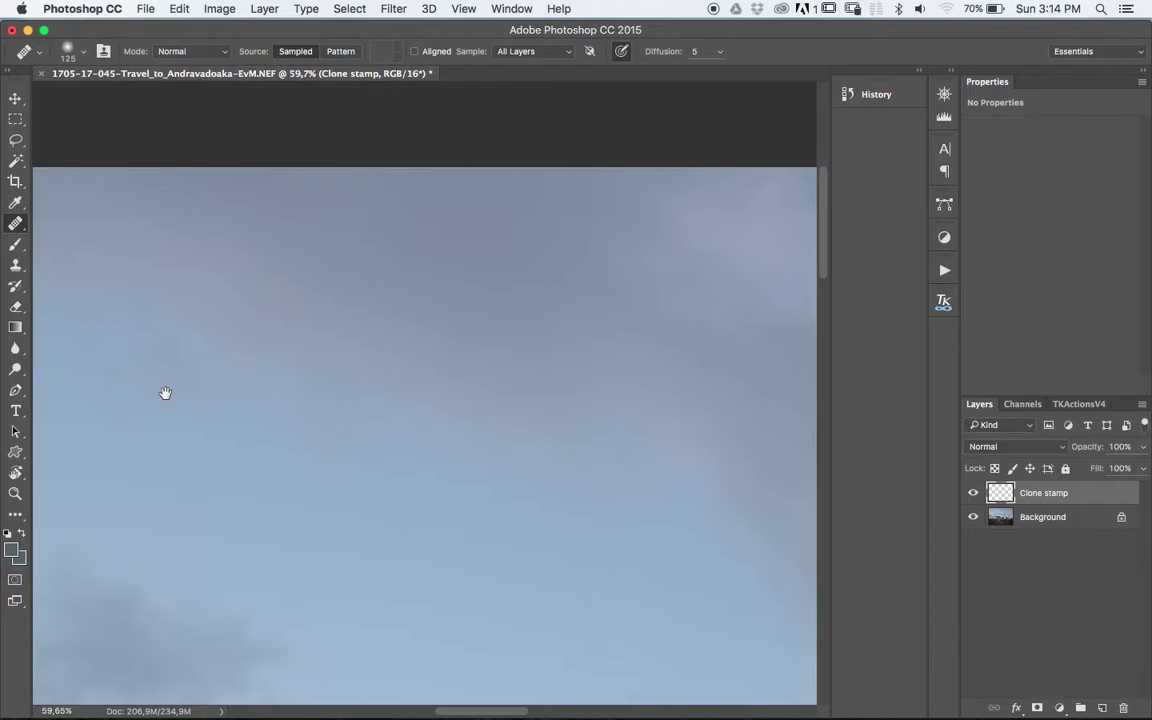
drag(513, 502, 483, 180)
drag(522, 568, 507, 355)
drag(510, 445, 496, 134)
drag(505, 600, 506, 284)
scroll(490, 260, down, 10)
scroll(478, 400, down, 8)
scroll(478, 560, up, 3)
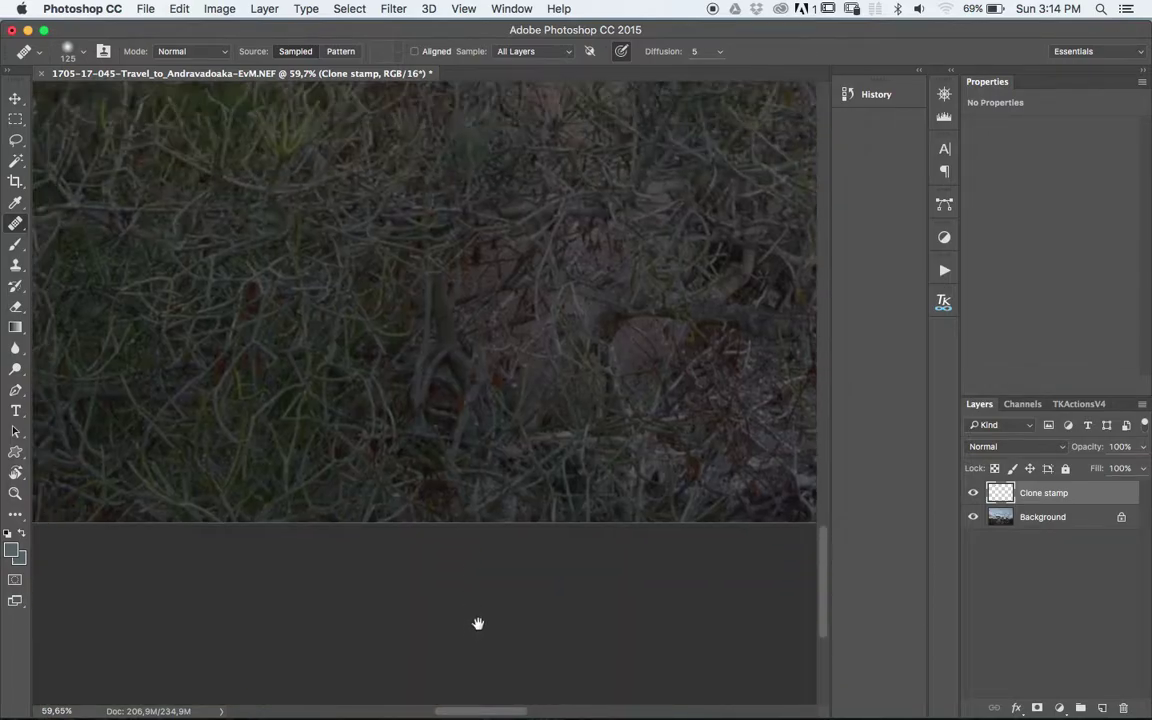
scroll(488, 610, up, 3)
scroll(492, 599, down, 2)
scroll(352, 458, down, 3)
scroll(360, 604, up, 5)
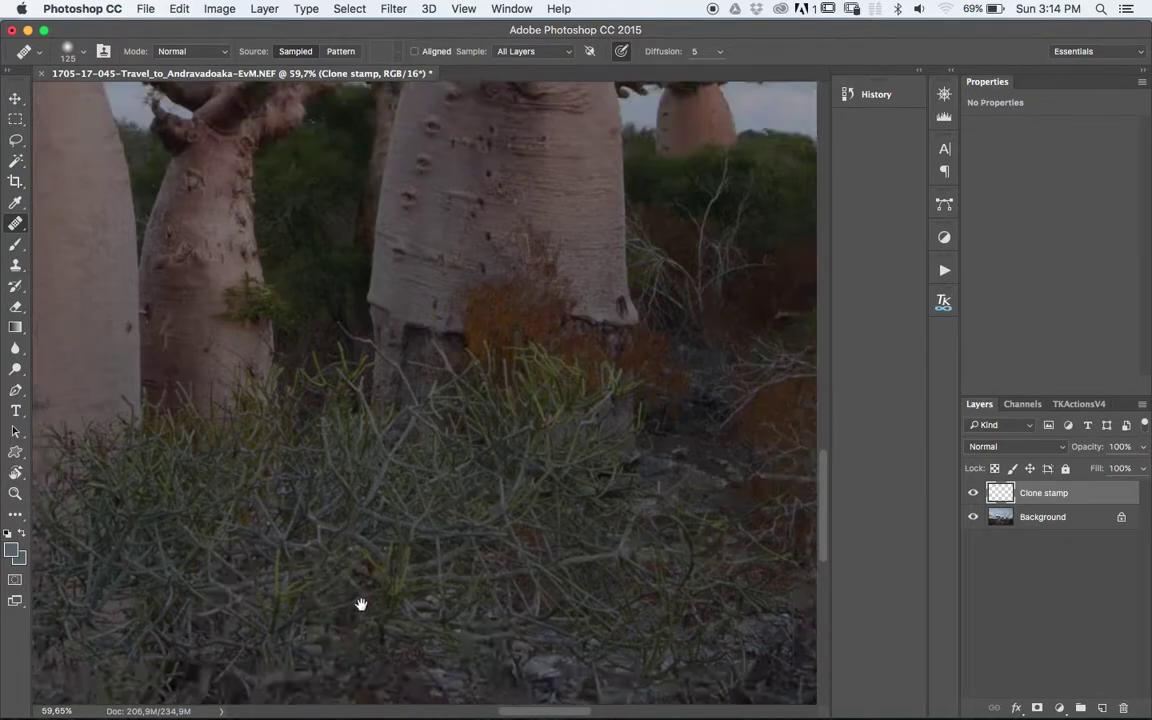
scroll(385, 357, up, 5)
scroll(385, 357, up, 5)
scroll(342, 373, up, 5)
scroll(370, 525, up, 5)
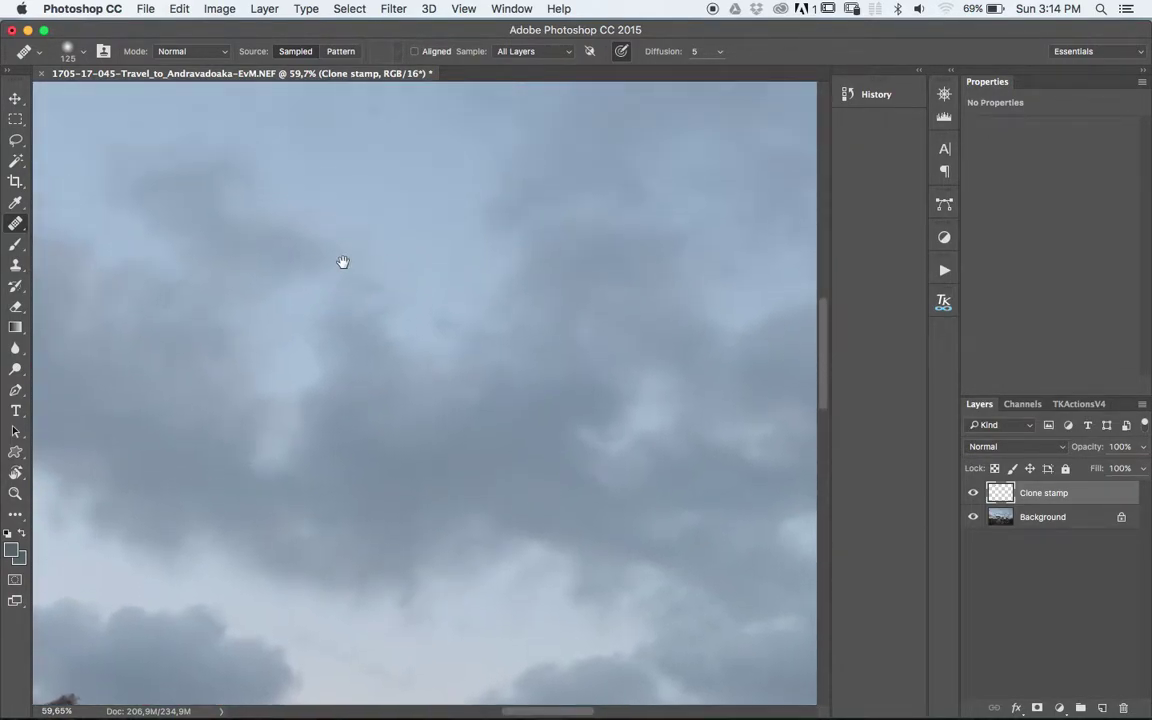
scroll(342, 262, up, 4)
alt+click(470, 481)
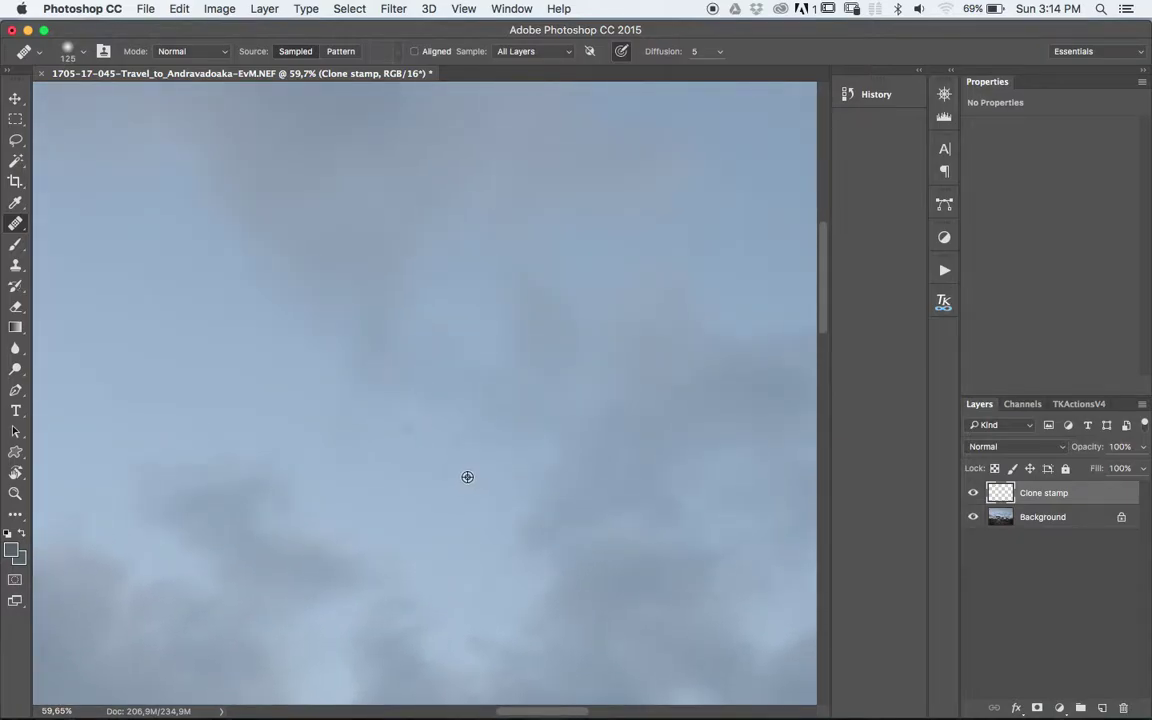
Move down to the tangled branches and heal a spot among them
scroll(453, 542, up, 3)
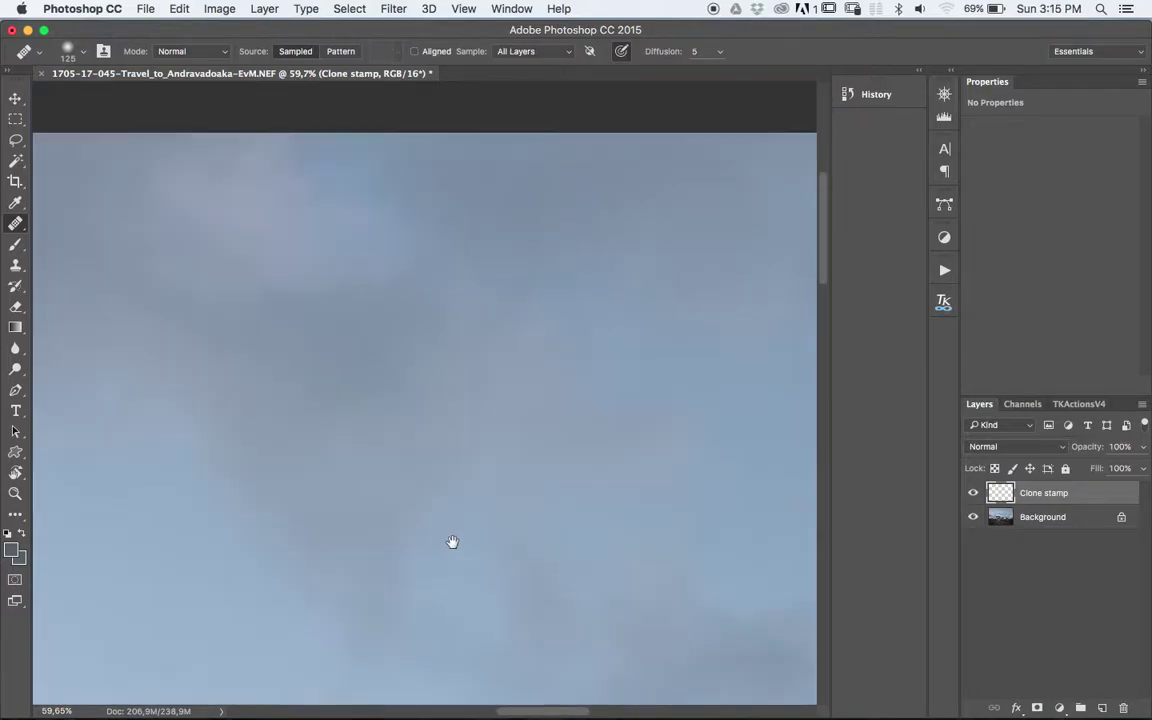
scroll(450, 513, up, 3)
scroll(450, 420, up, 2)
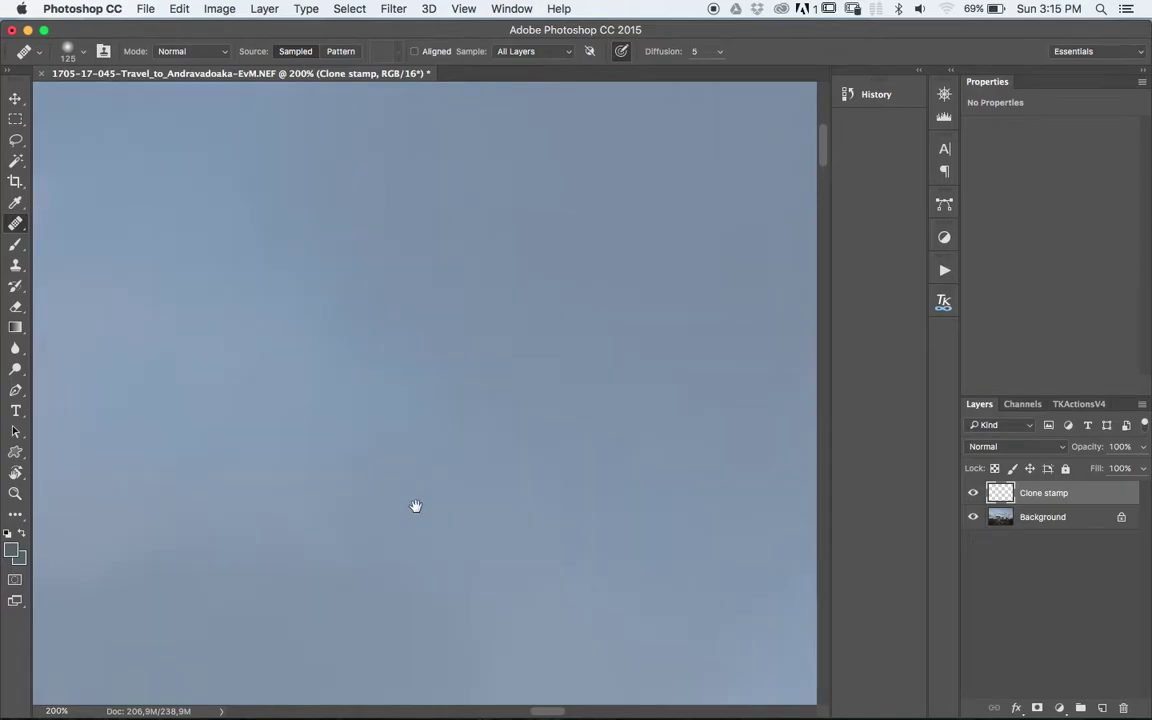
scroll(420, 510, up, 5)
drag(535, 437, 172, 386)
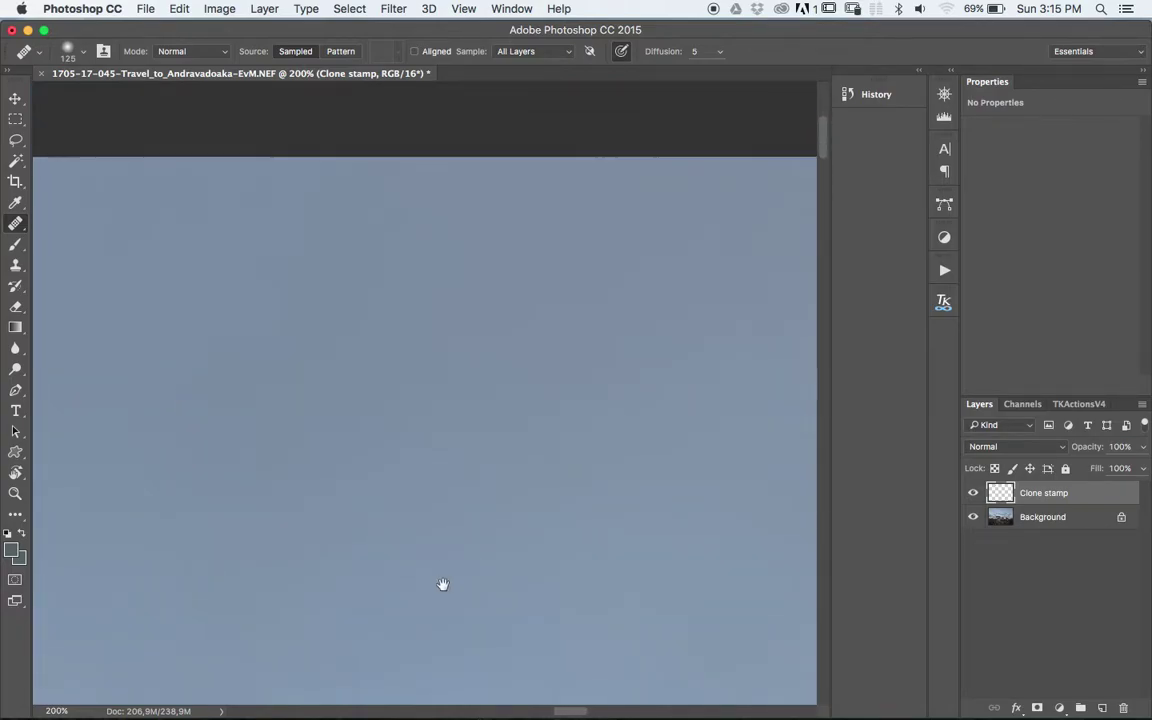
drag(442, 586, 422, 192)
drag(405, 567, 445, 193)
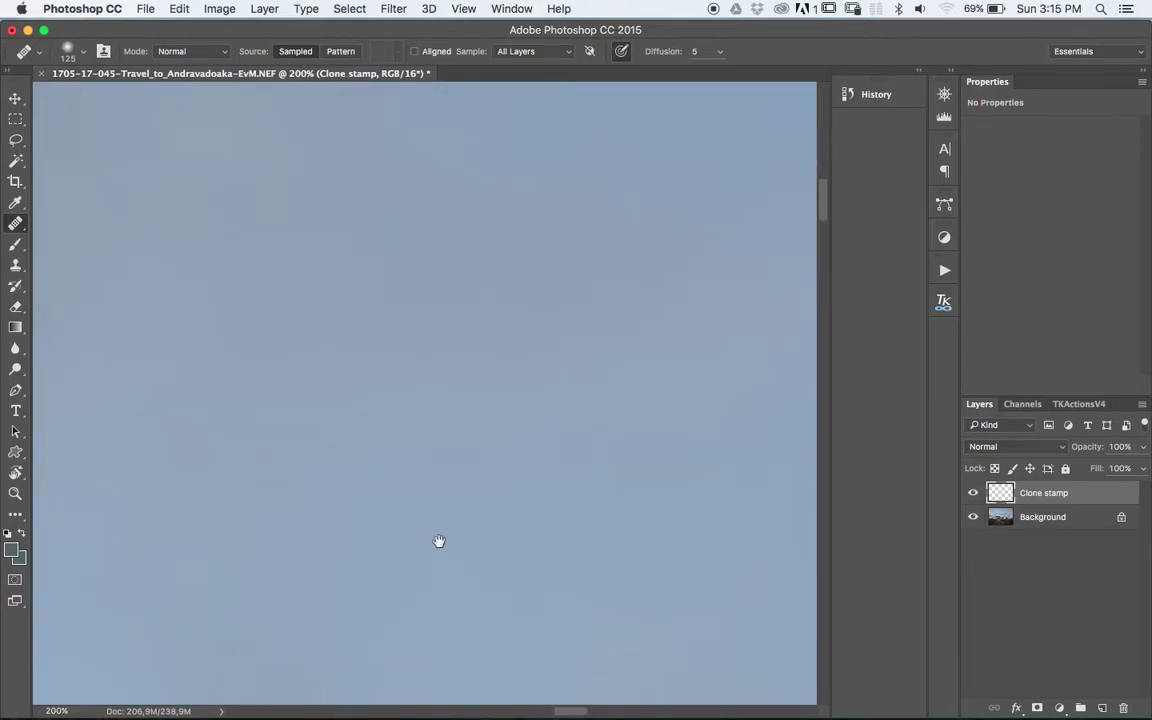
drag(438, 408, 460, 288)
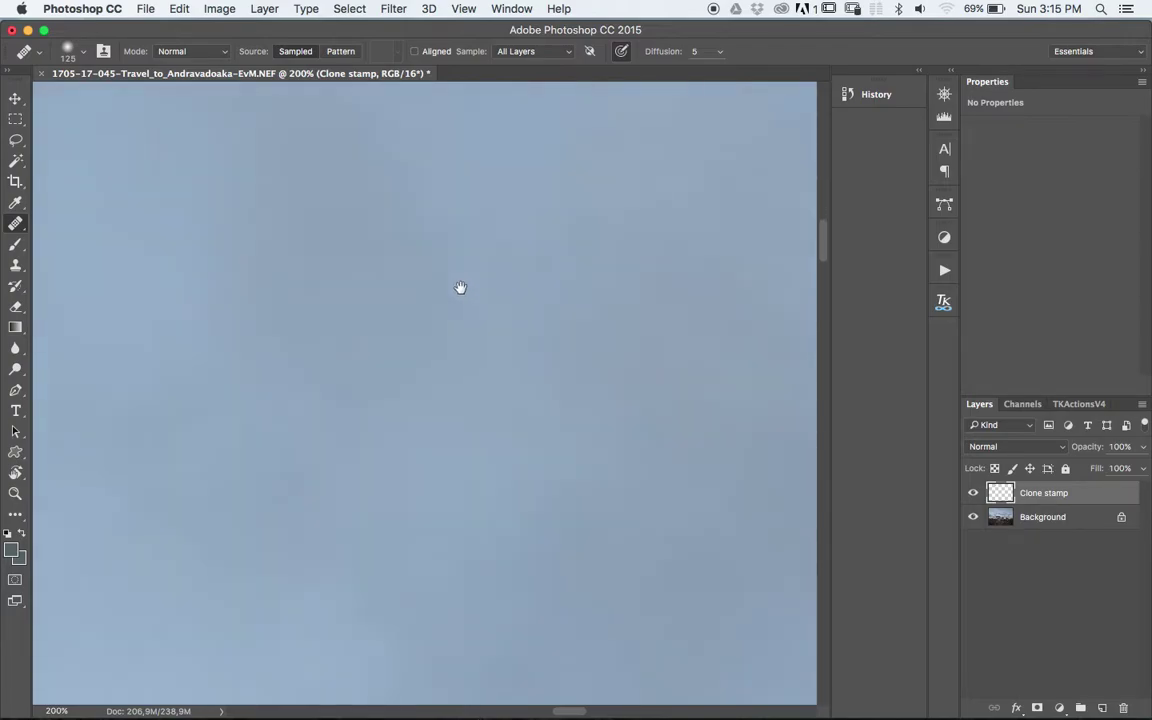
mouse_move(438, 510)
mouse_down()
mouse_move(437, 383)
mouse_move(465, 229)
mouse_up()
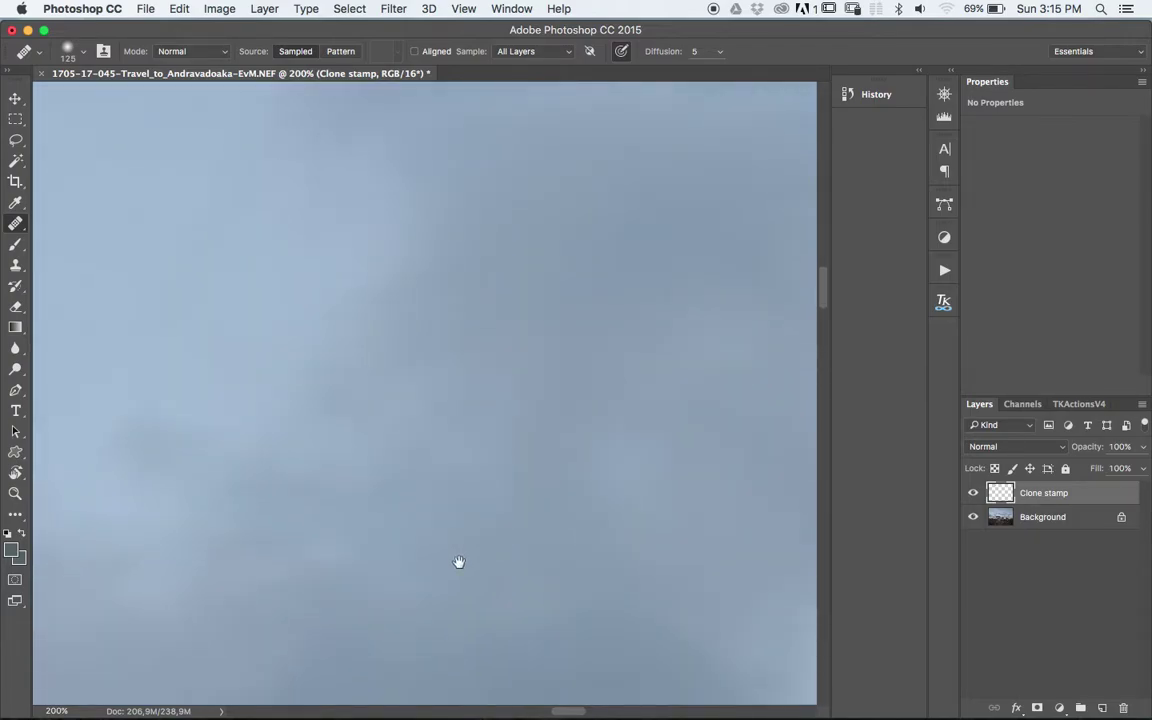
drag(458, 560, 480, 247)
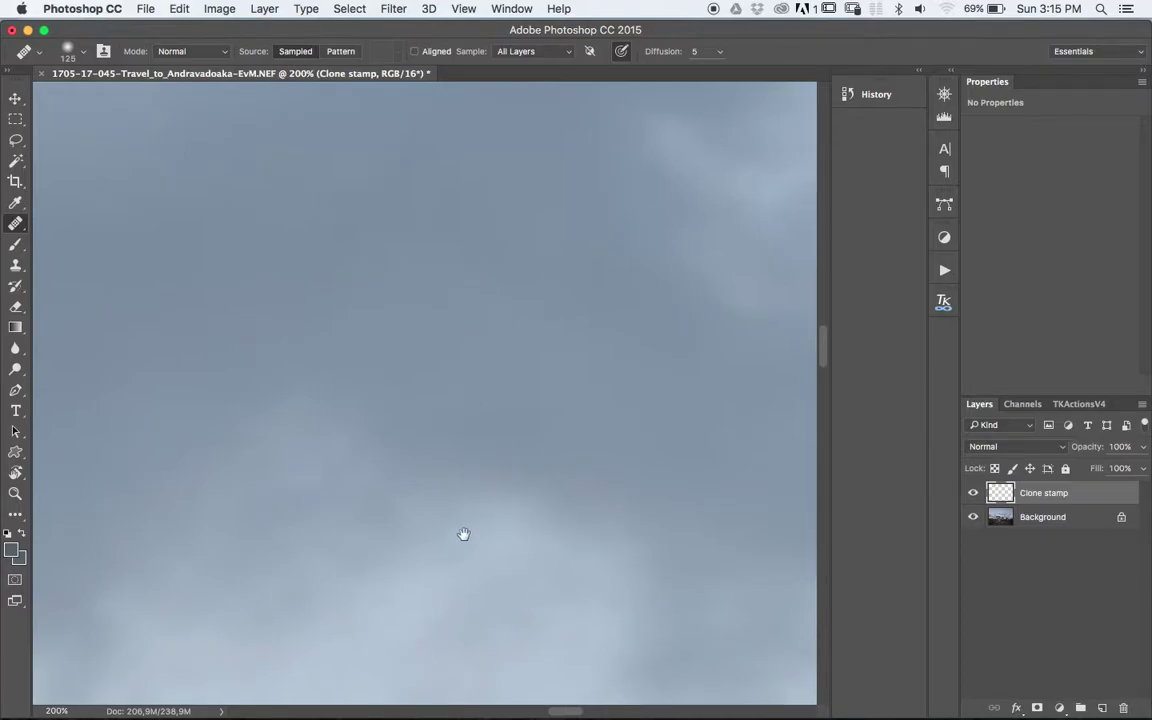
drag(463, 535, 488, 183)
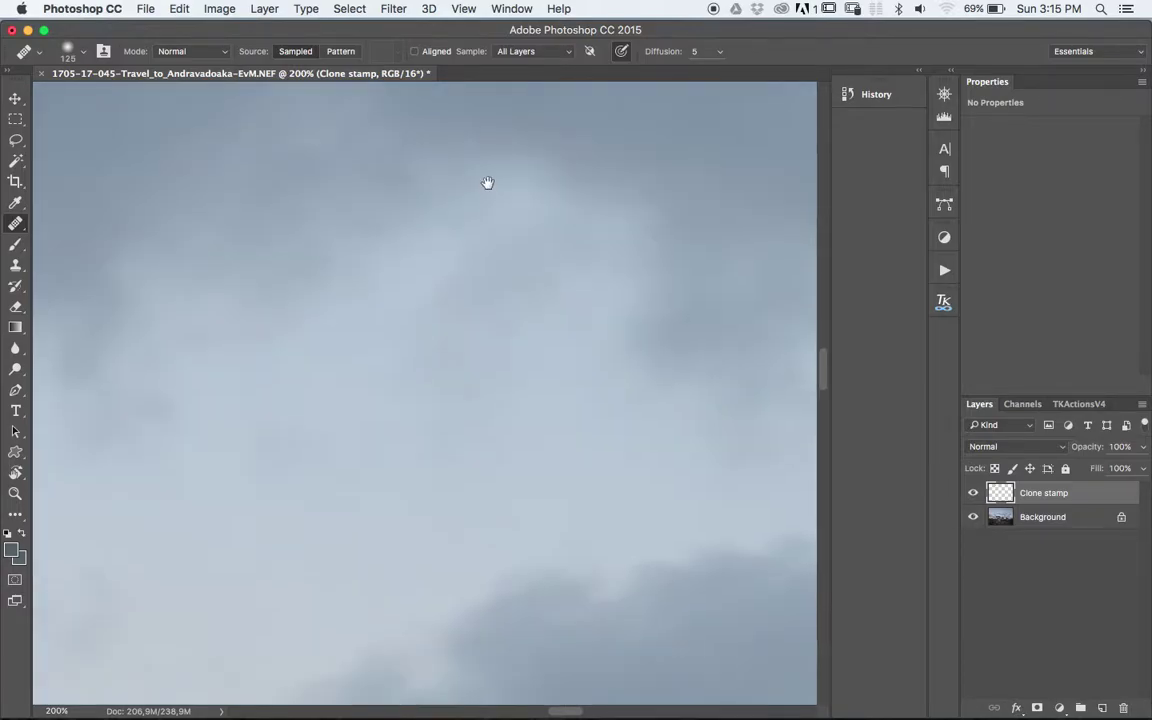
drag(514, 535, 530, 278)
drag(475, 450, 478, 319)
mouse_move(499, 590)
mouse_down()
mouse_move(499, 298)
mouse_move(540, 218)
mouse_up()
mouse_move(505, 640)
mouse_down()
mouse_move(499, 494)
mouse_move(591, 188)
mouse_up()
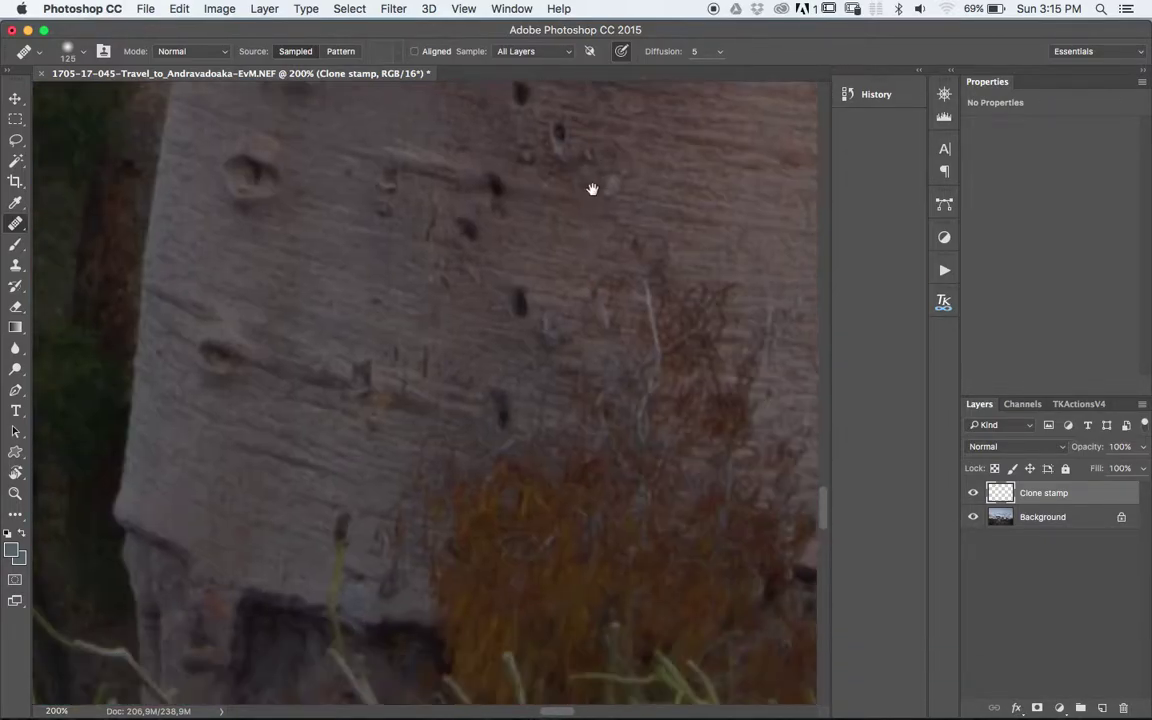
drag(692, 476, 283, 175)
mouse_move(540, 620)
mouse_down()
mouse_move(530, 347)
mouse_move(183, 278)
mouse_up()
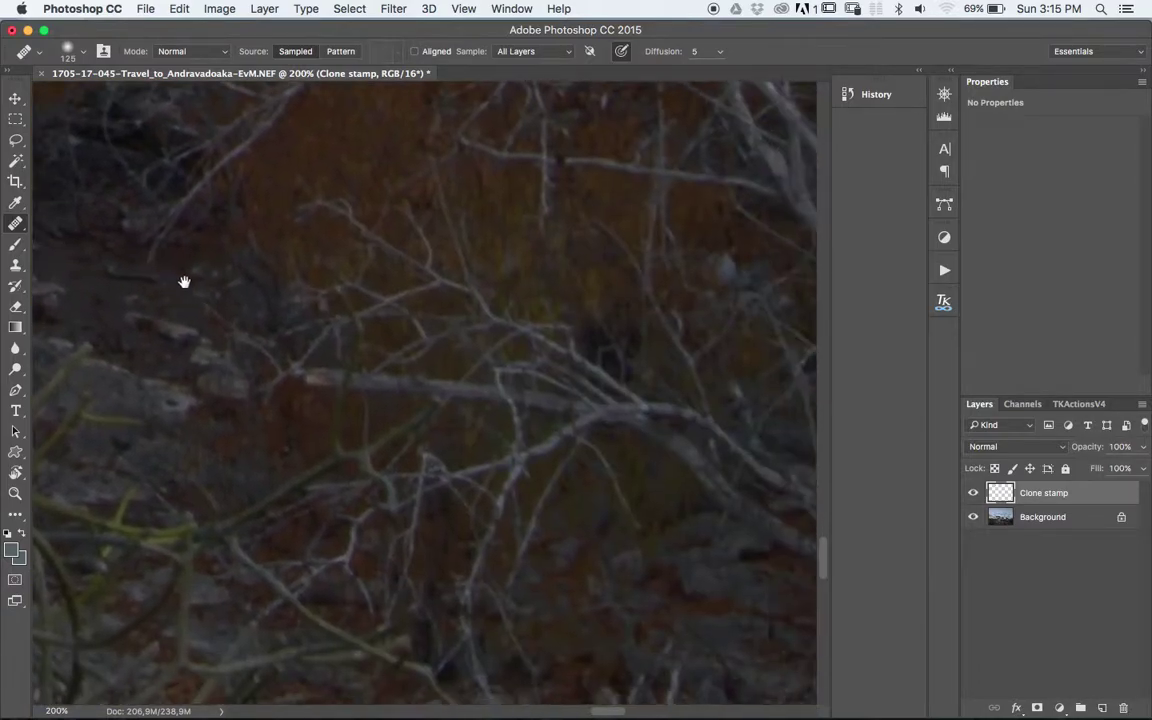
mouse_move(480, 600)
mouse_down()
mouse_move(477, 325)
mouse_move(316, 399)
mouse_move(329, 527)
mouse_move(404, 463)
mouse_up()
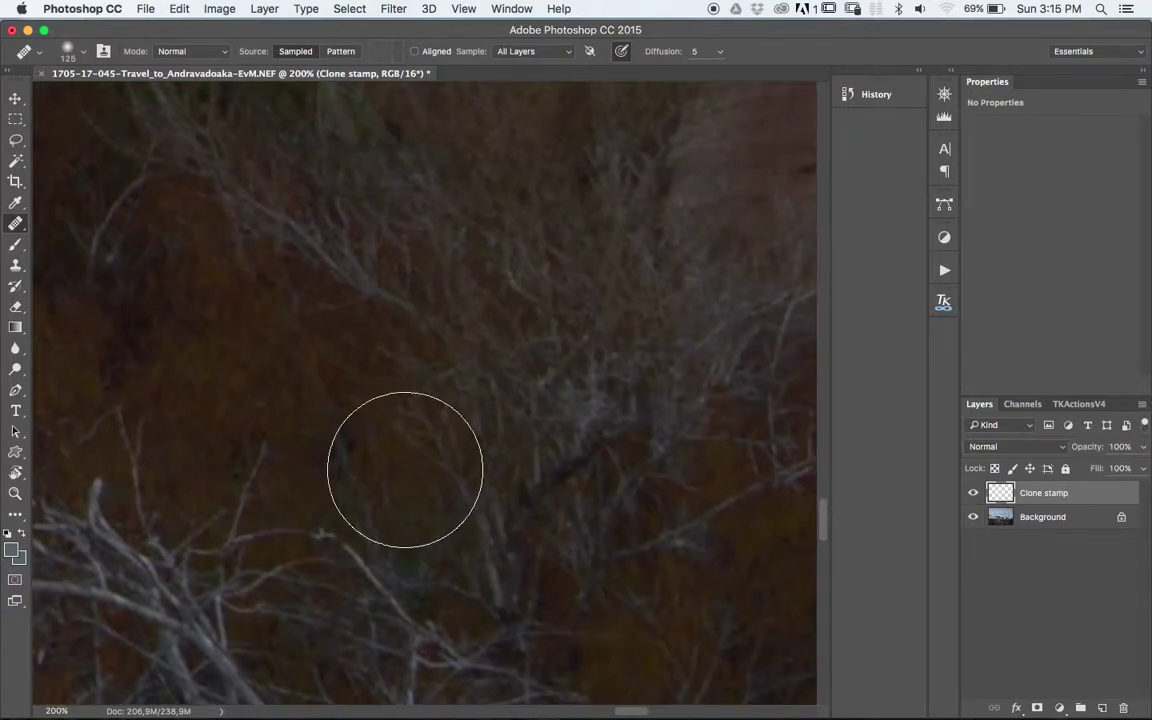
click(412, 465)
At 100% zoom, heal the blemish and dark spot near the top of the sky
key(super+0)
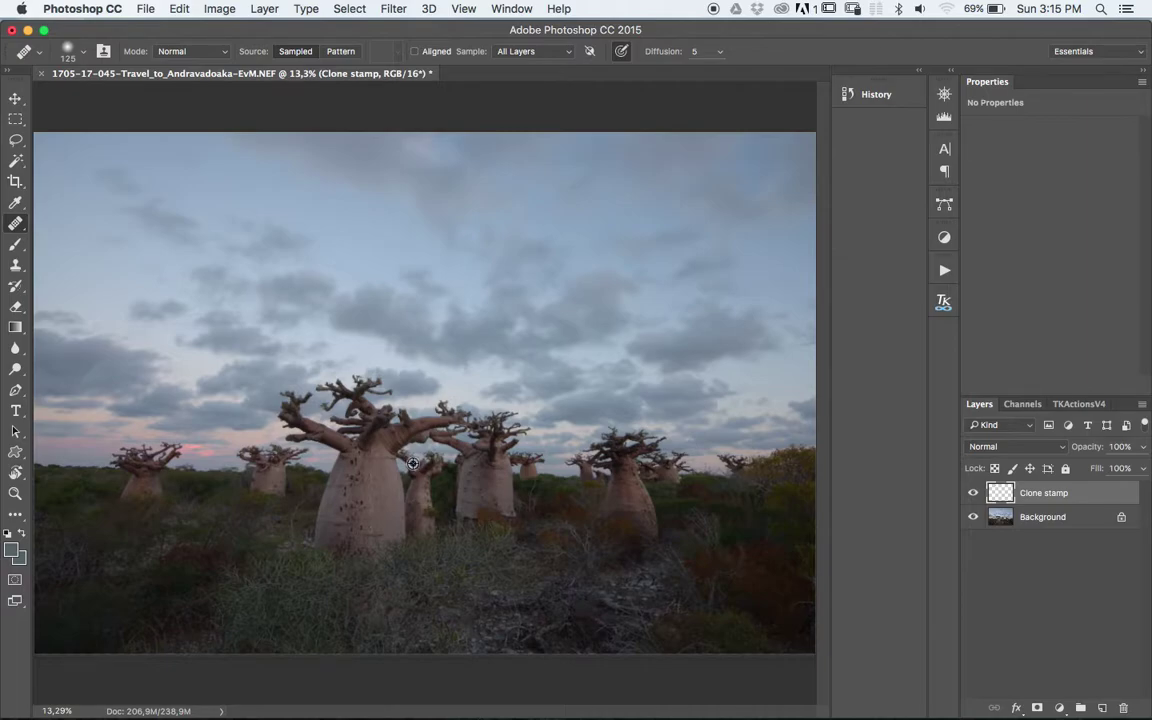
key(super+1)
drag(567, 173, 543, 594)
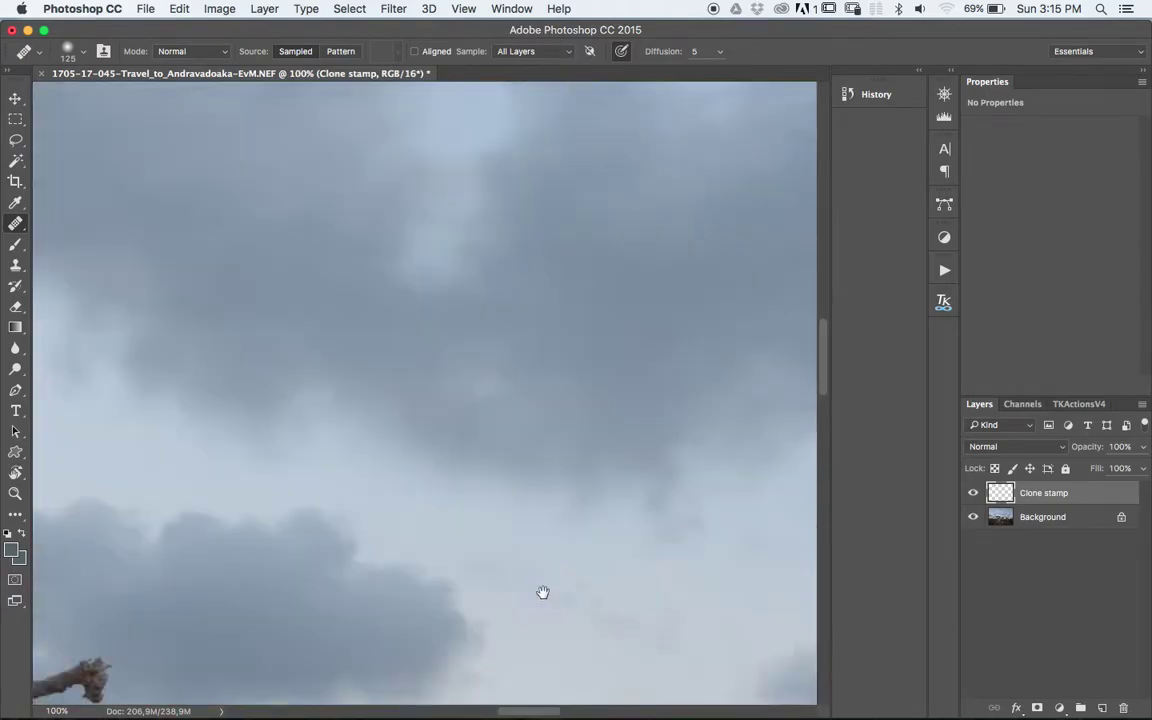
drag(648, 198, 419, 630)
drag(609, 306, 450, 537)
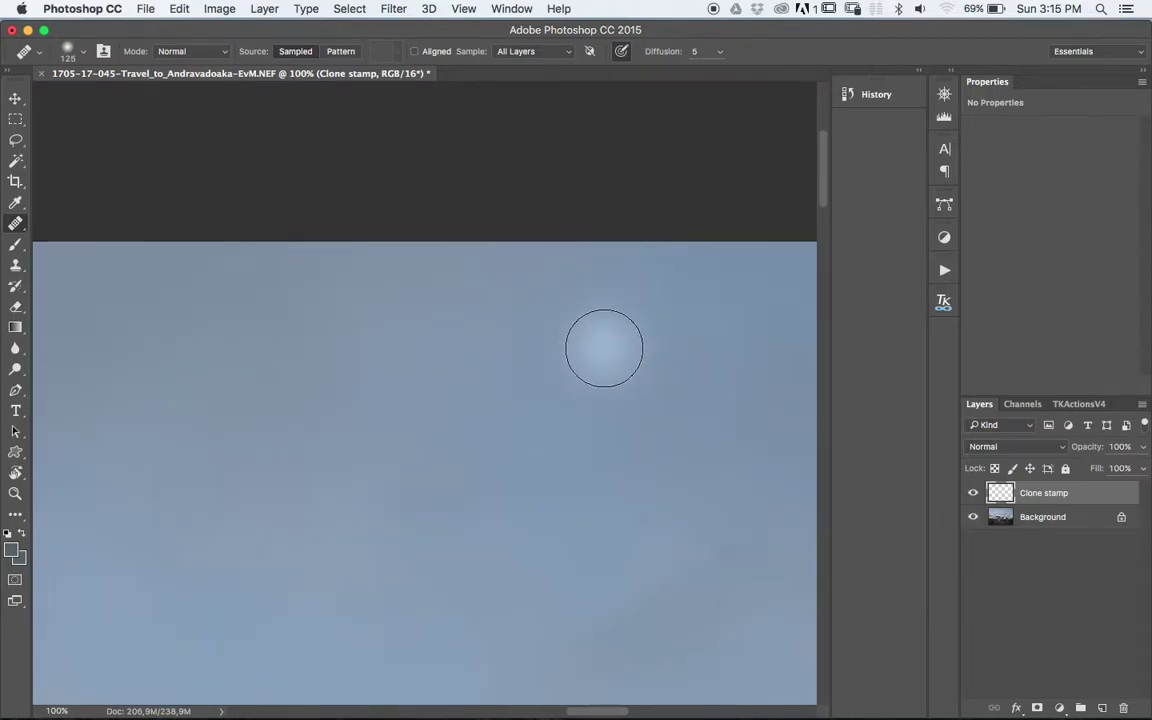
alt+click(599, 339)
drag(514, 296, 524, 300)
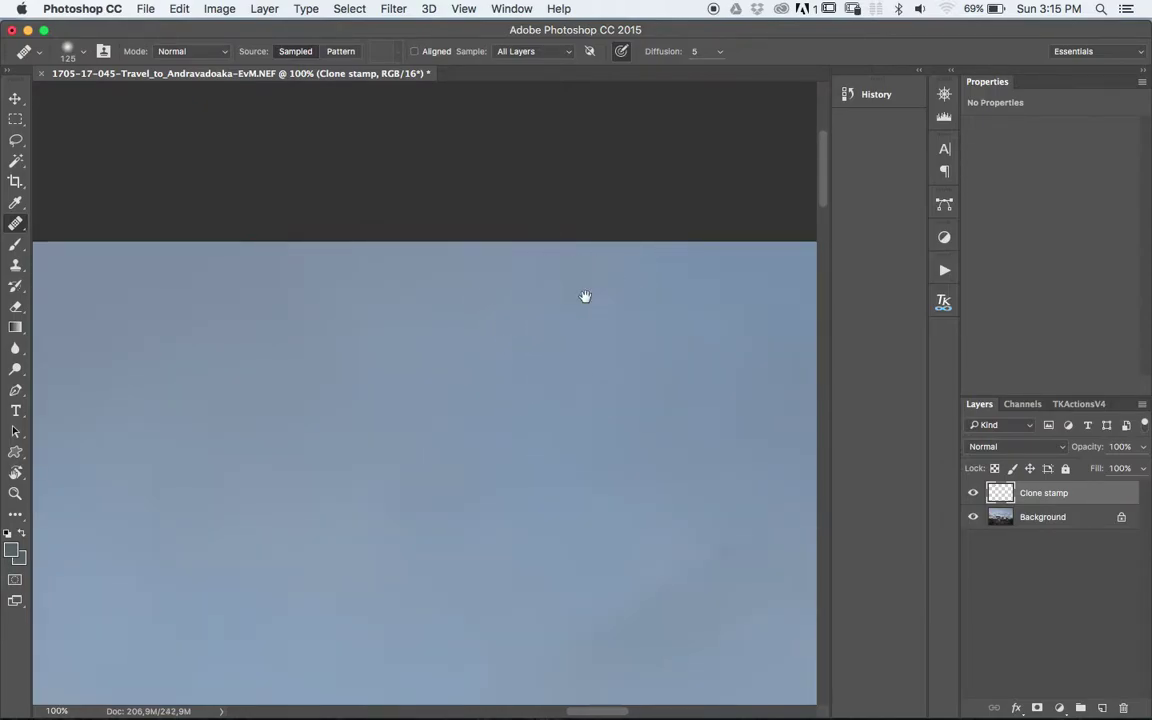
scroll(576, 342, down, 2)
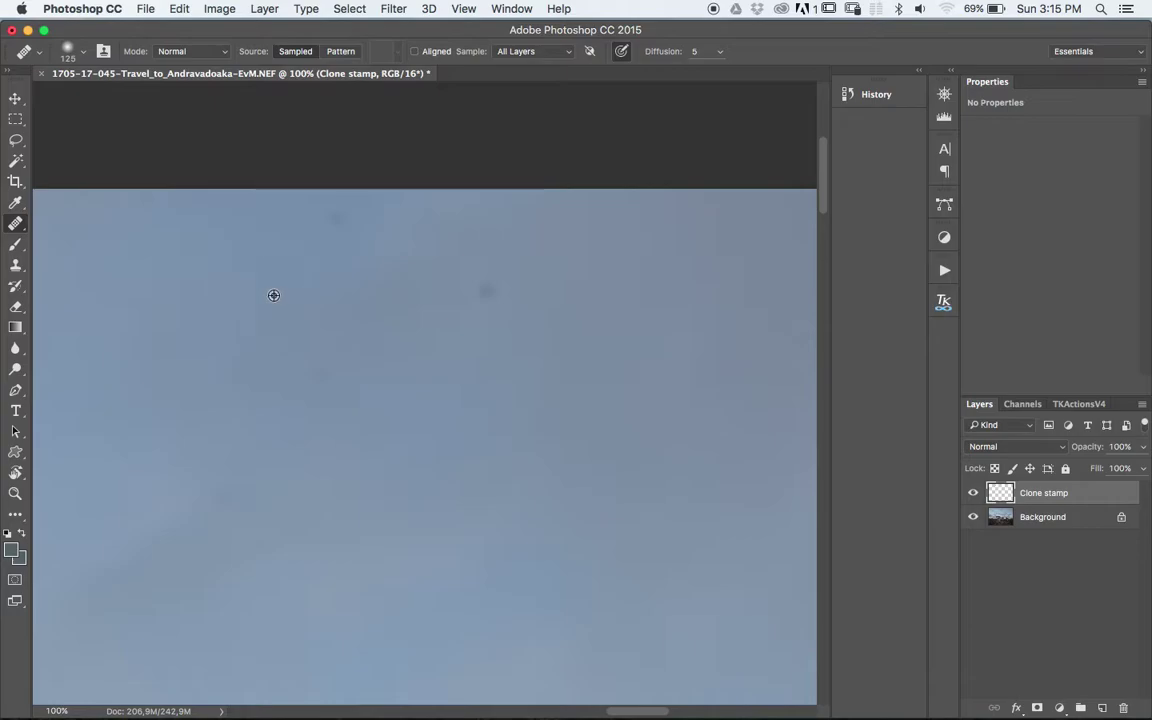
alt+click(469, 396)
click(478, 288)
drag(674, 386, 239, 383)
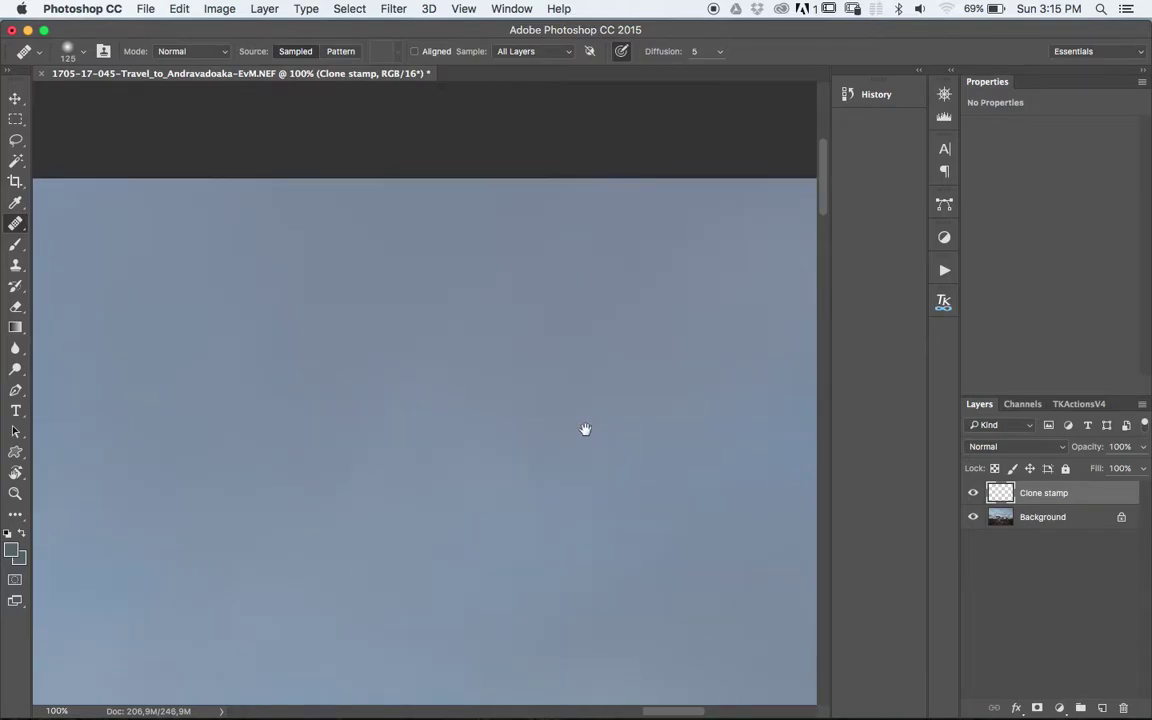
Heal the dark streak across the sky in two strokes
mouse_move(585, 430)
mouse_down()
mouse_move(249, 380)
mouse_move(164, 445)
mouse_move(527, 398)
mouse_move(424, 416)
mouse_up()
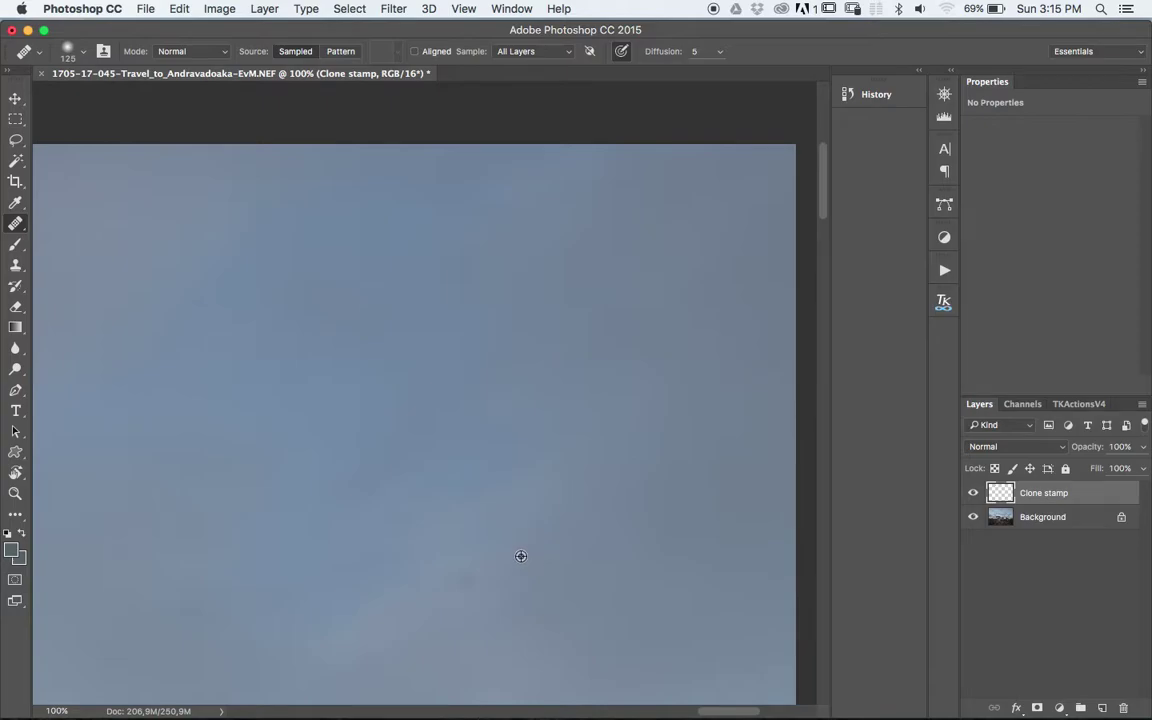
drag(589, 453, 563, 63)
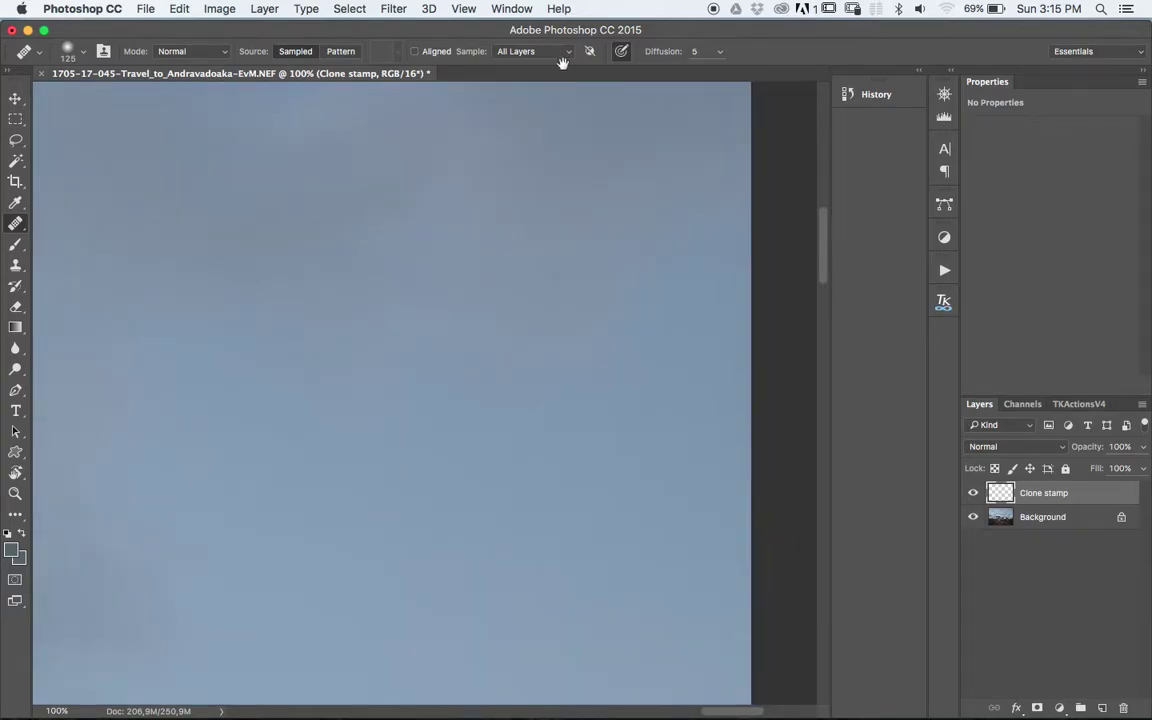
drag(360, 429, 712, 373)
drag(373, 422, 315, 527)
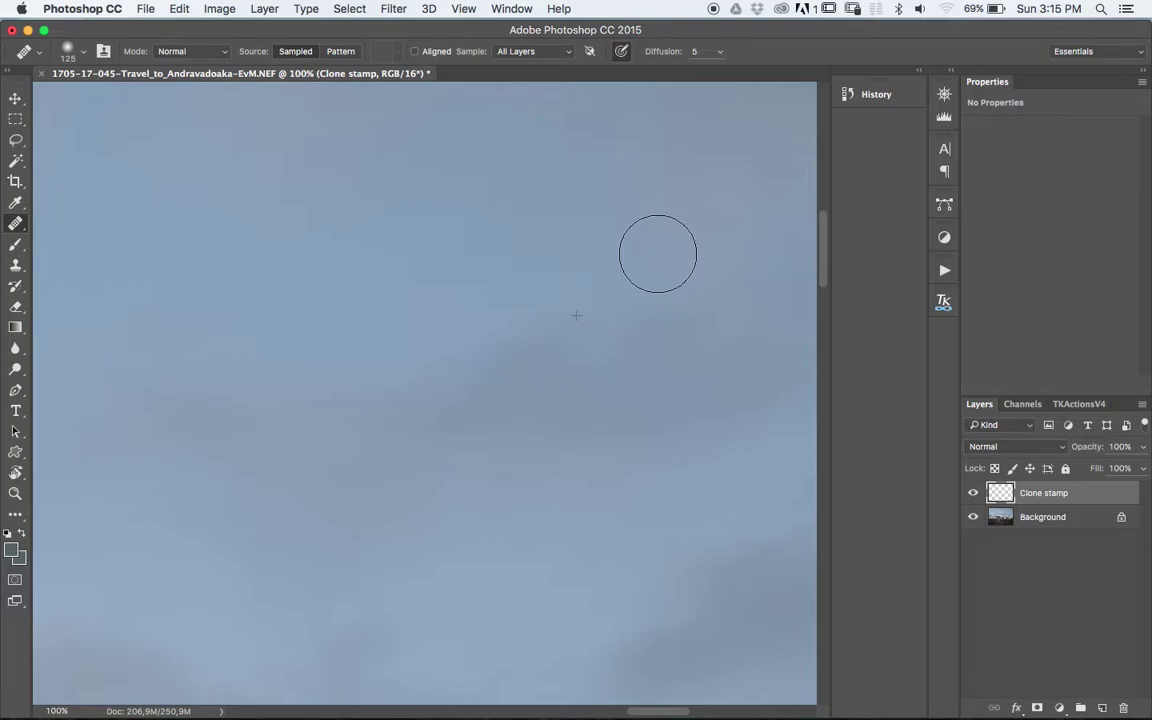
drag(316, 522, 535, 57)
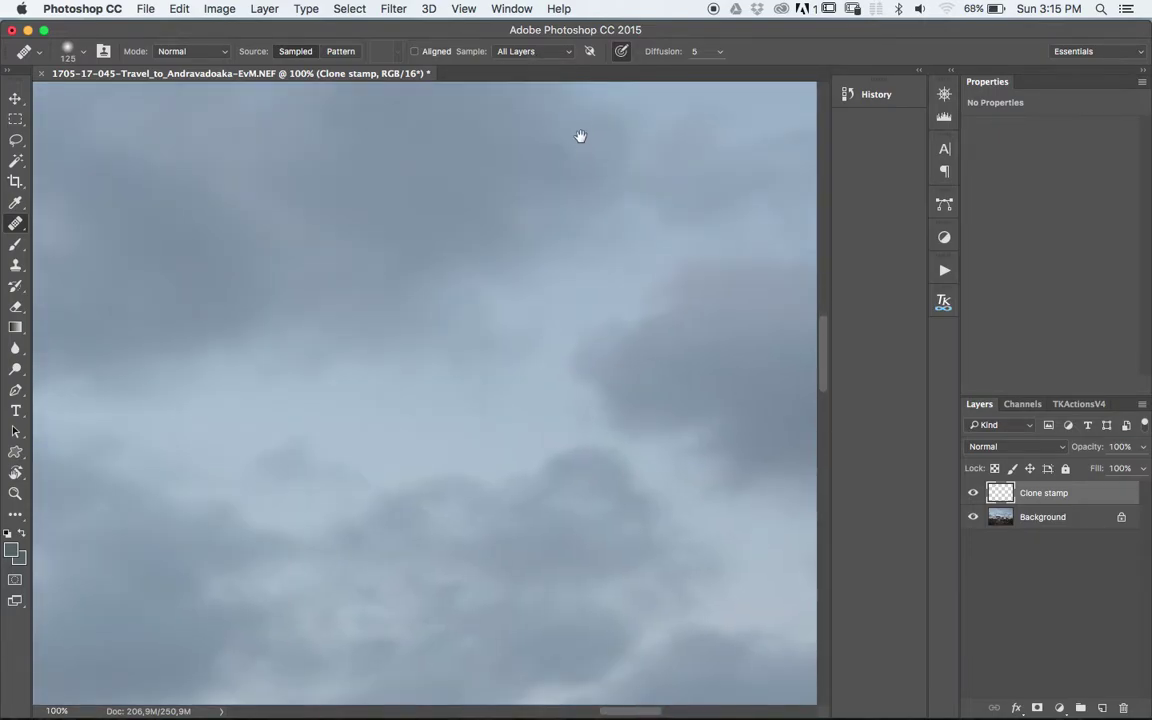
drag(579, 134, 167, 378)
drag(638, 365, 162, 400)
scroll(452, 436, right, 8)
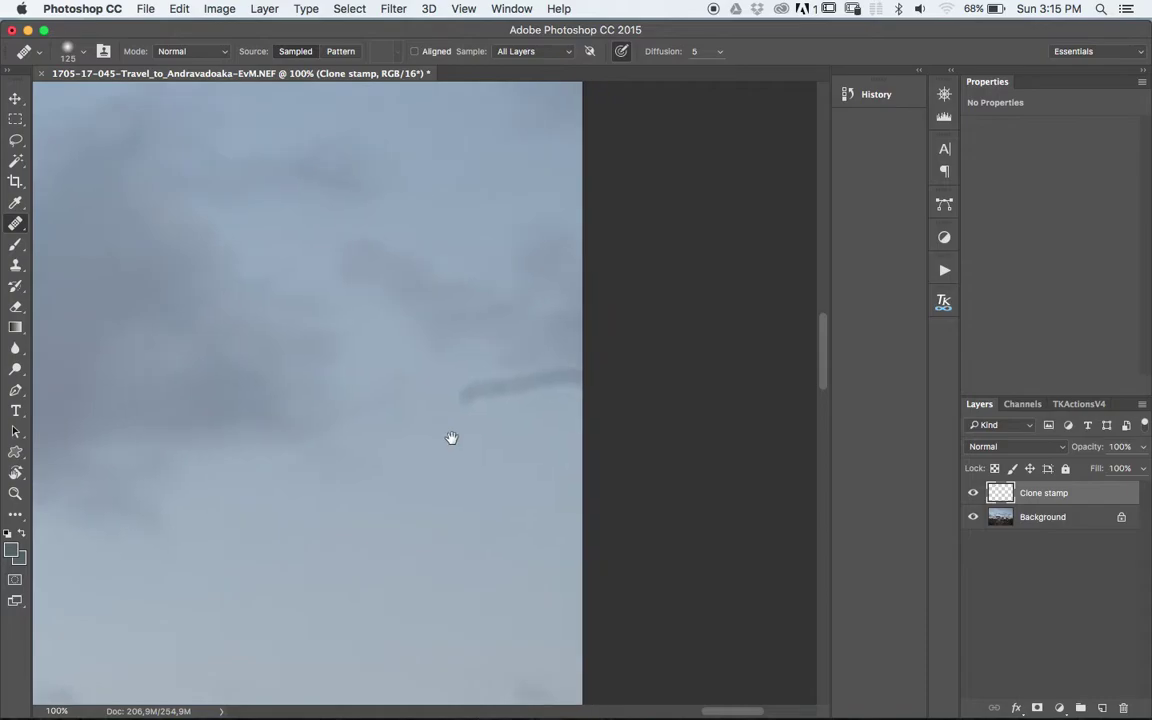
scroll(483, 465, right, 2)
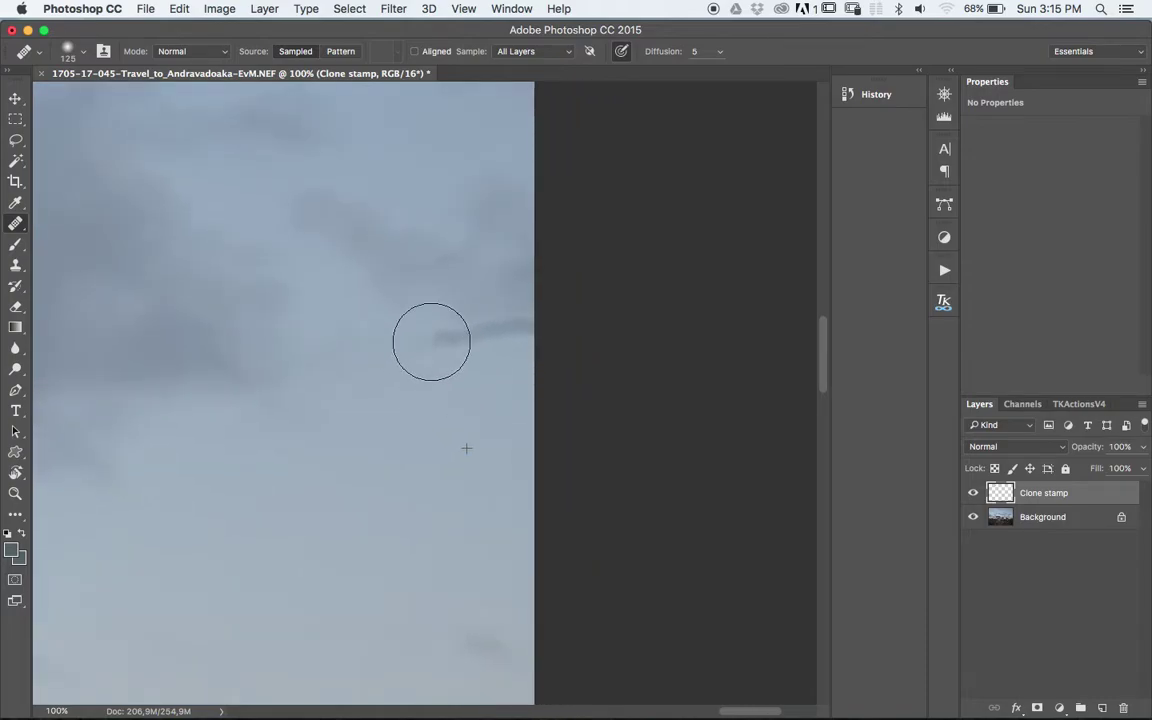
drag(425, 343, 462, 336)
drag(548, 332, 475, 342)
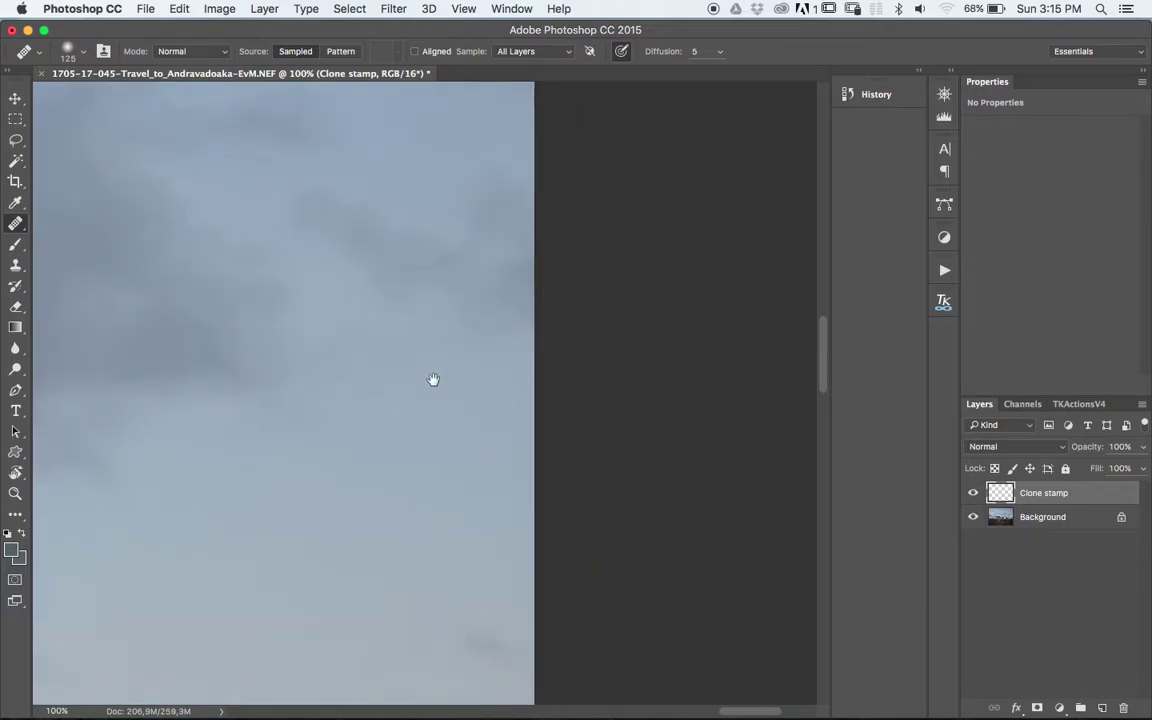
Check the clouds and baobab trees for remaining spots, then fit the photo on screen
drag(433, 379, 445, 193)
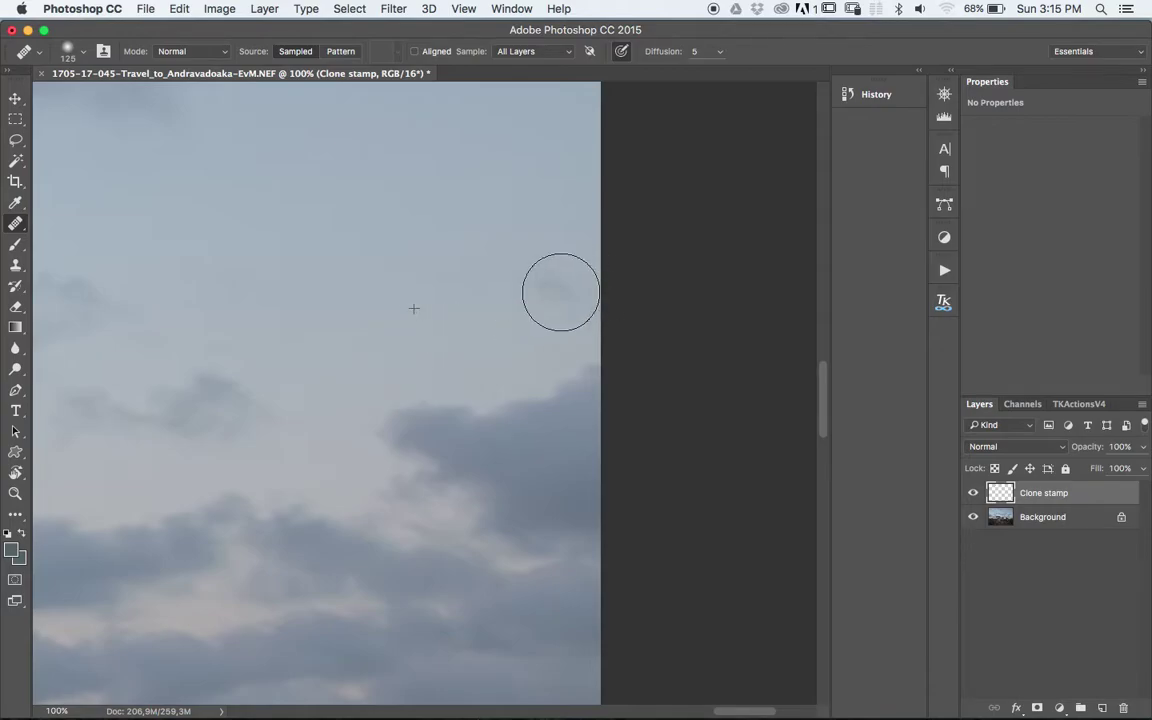
drag(432, 231, 750, 284)
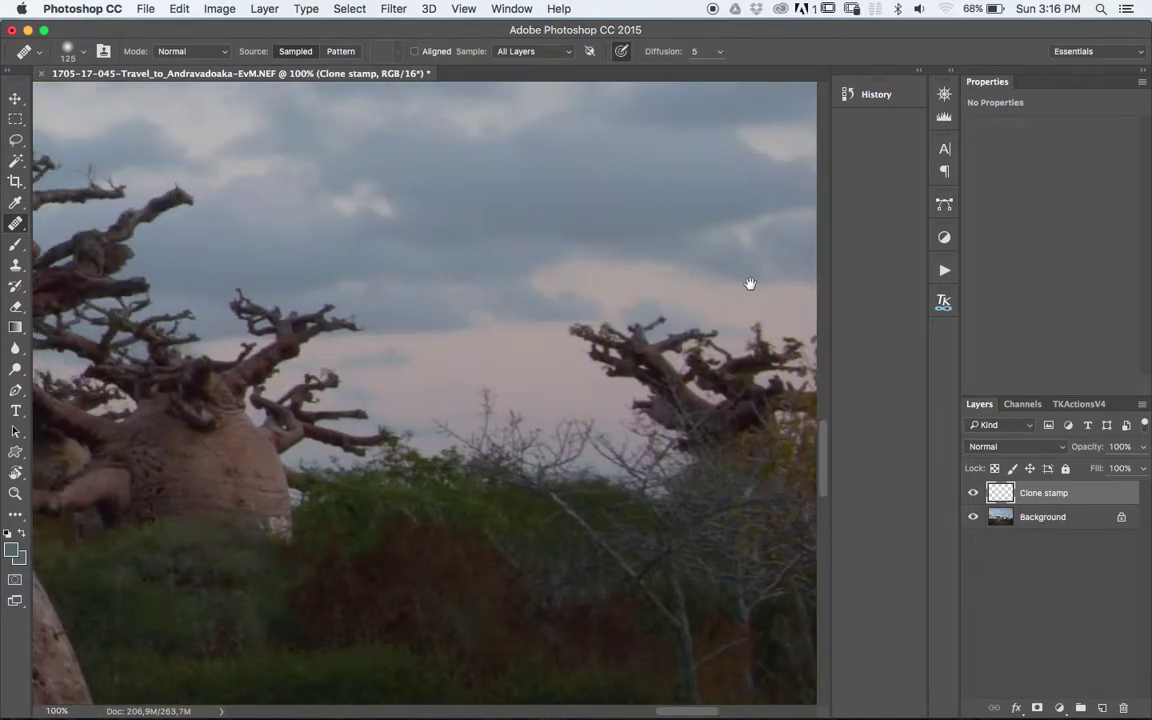
mouse_move(750, 284)
mouse_down()
mouse_move(433, 494)
mouse_move(470, 342)
mouse_move(597, 134)
mouse_up()
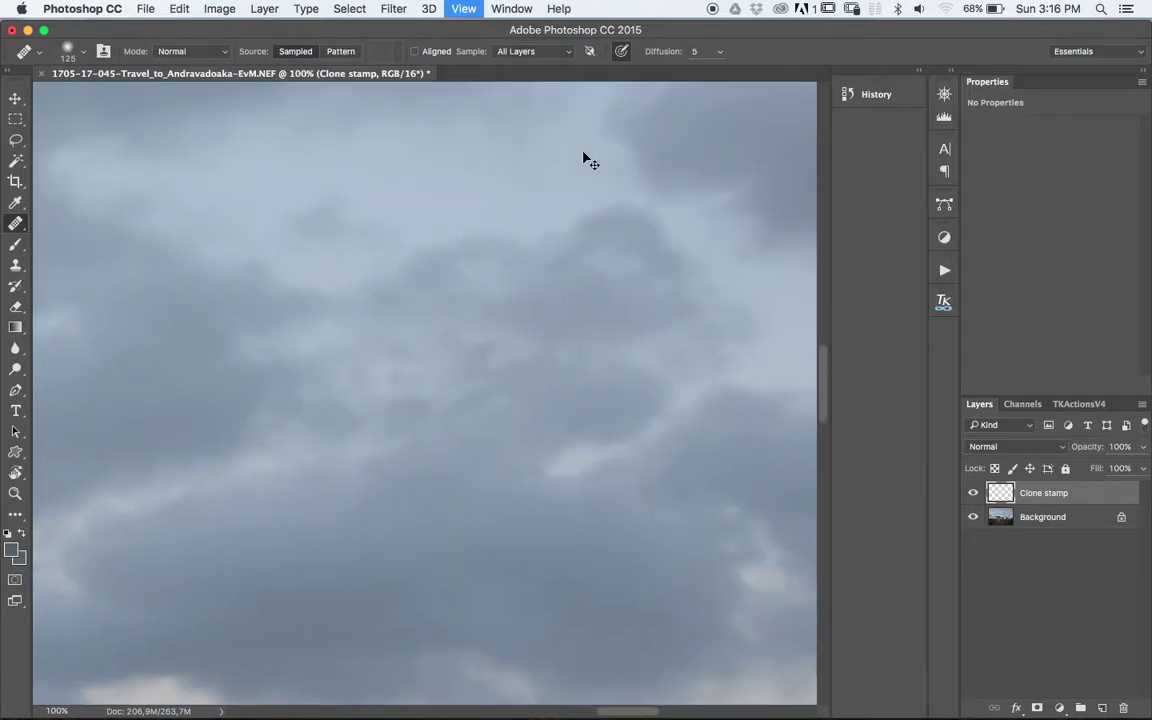
key(super+0)
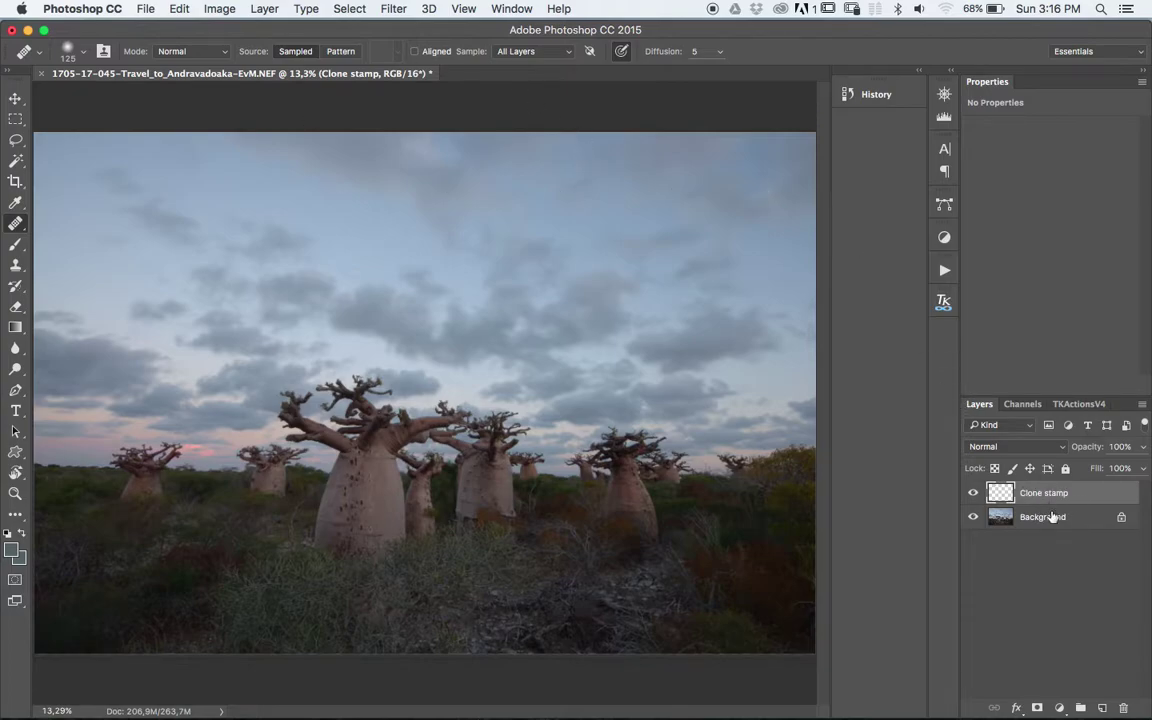
Try a Color Lookup adjustment layer, delete it, and add a Curves adjustment layer instead
click(1061, 709)
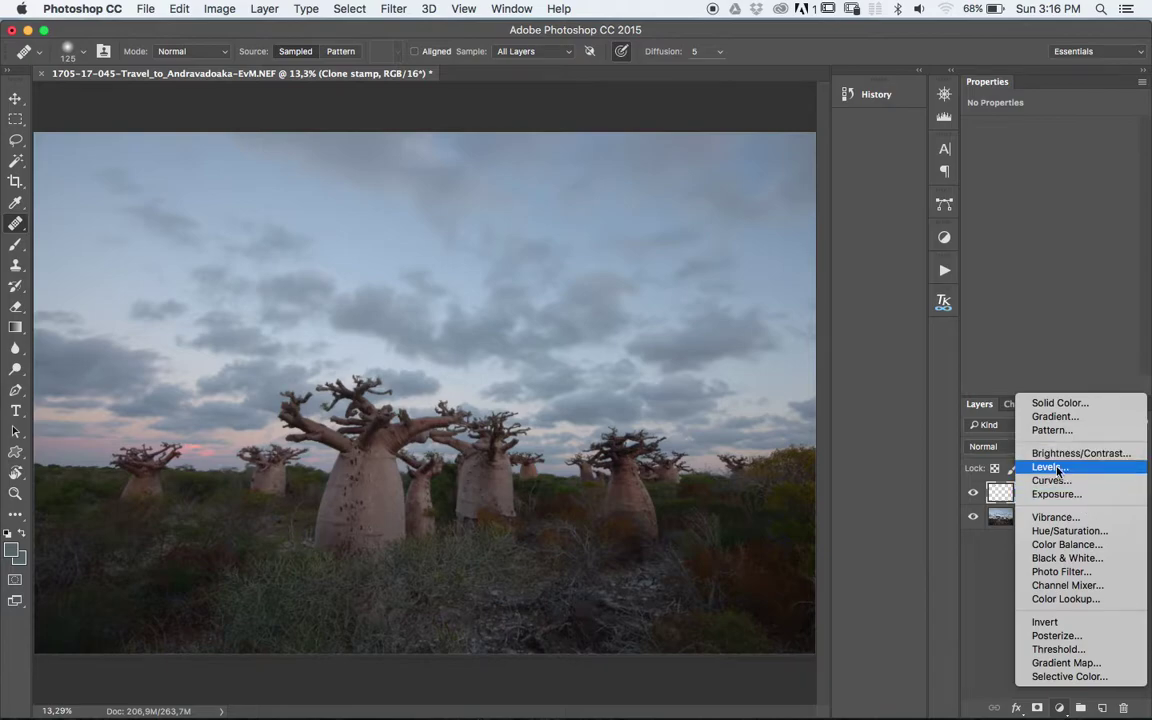
click(1062, 598)
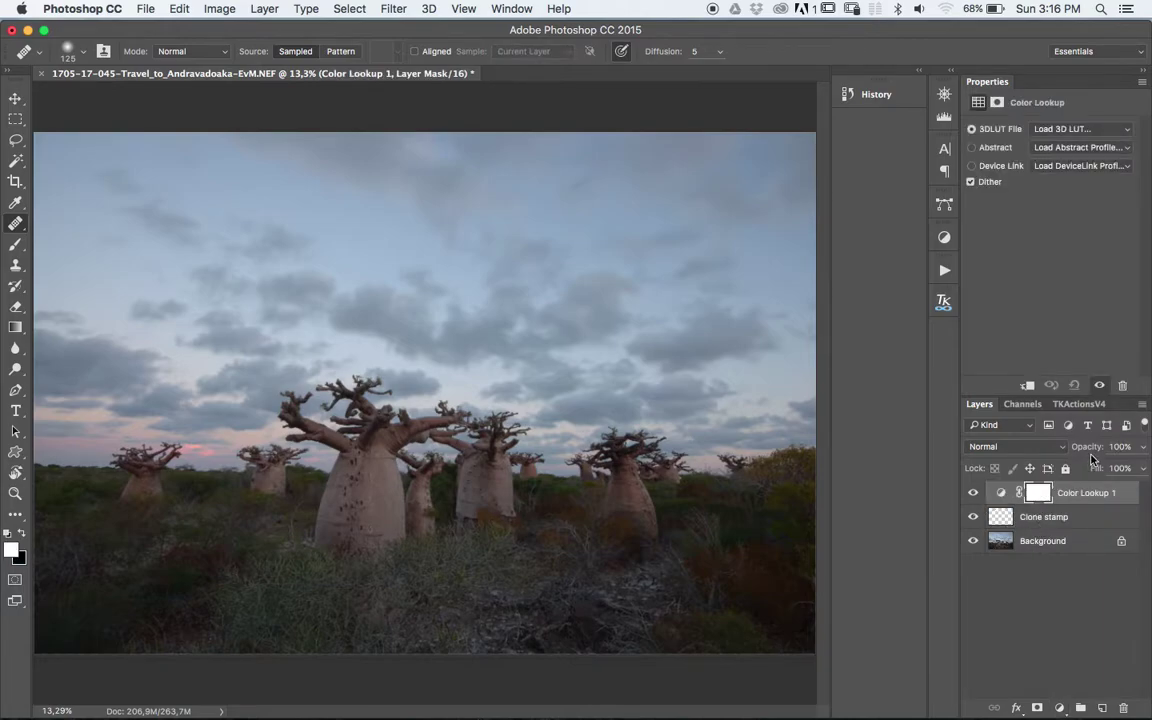
key(Delete)
click(1062, 705)
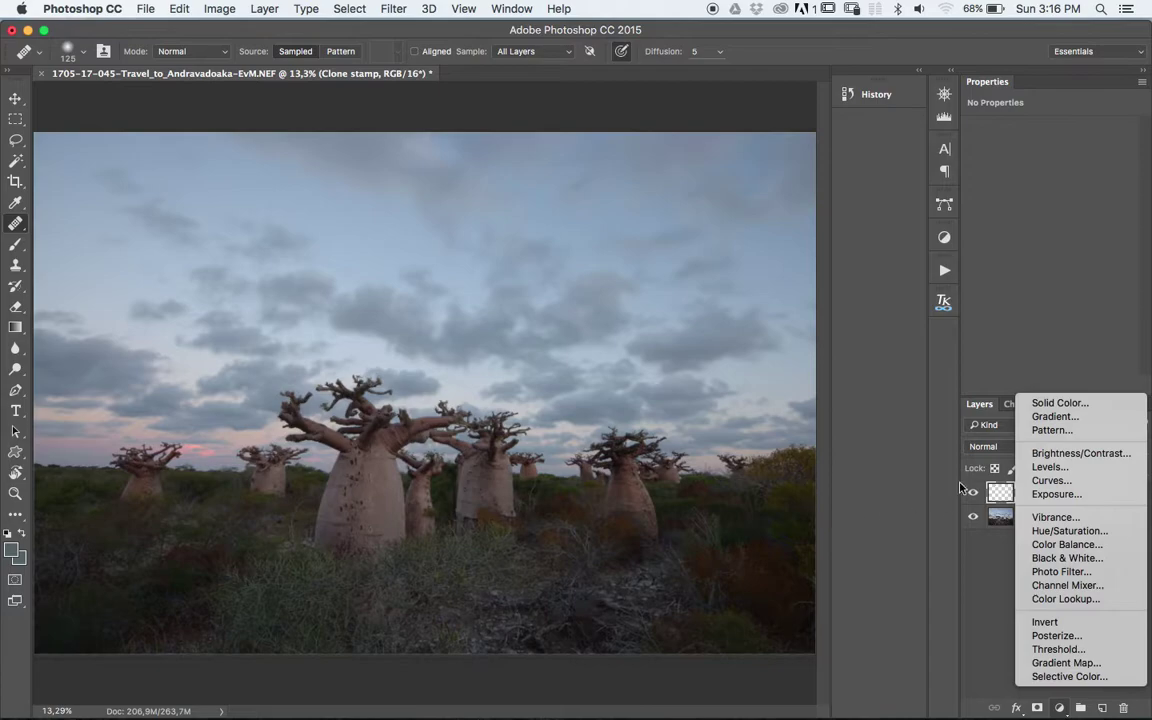
click(1050, 480)
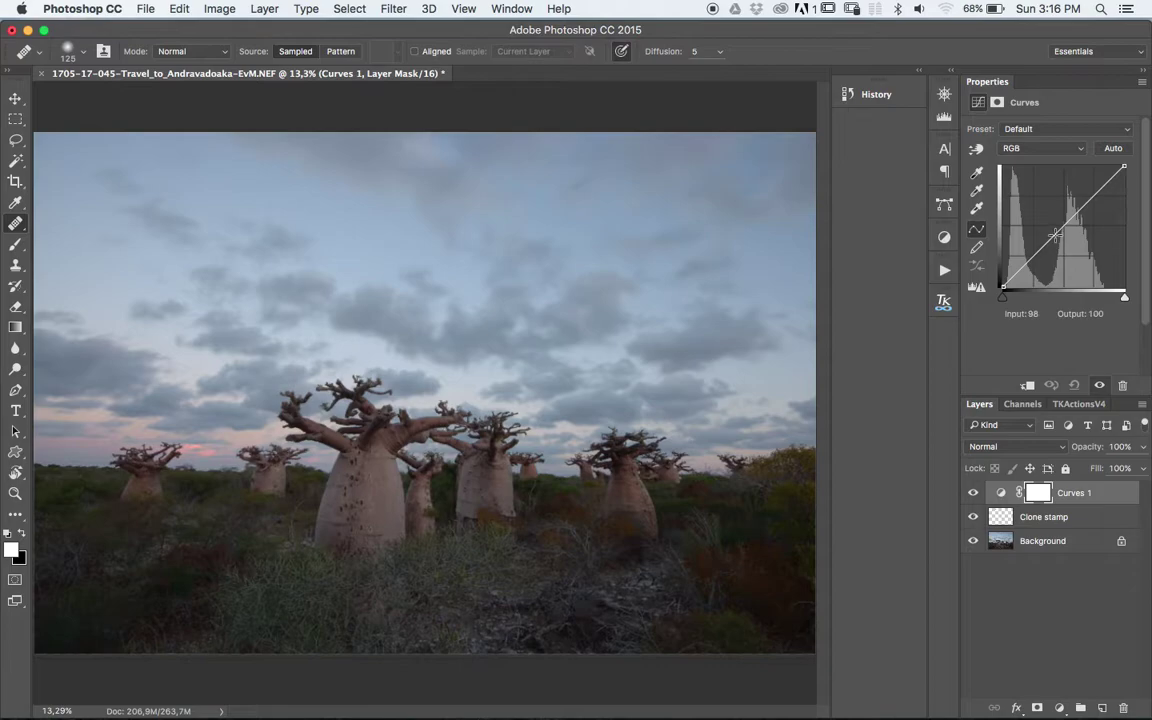
Redo the Curves layer, pulling its midpoint down to Input 141, Output 73
drag(1082, 208, 1083, 255)
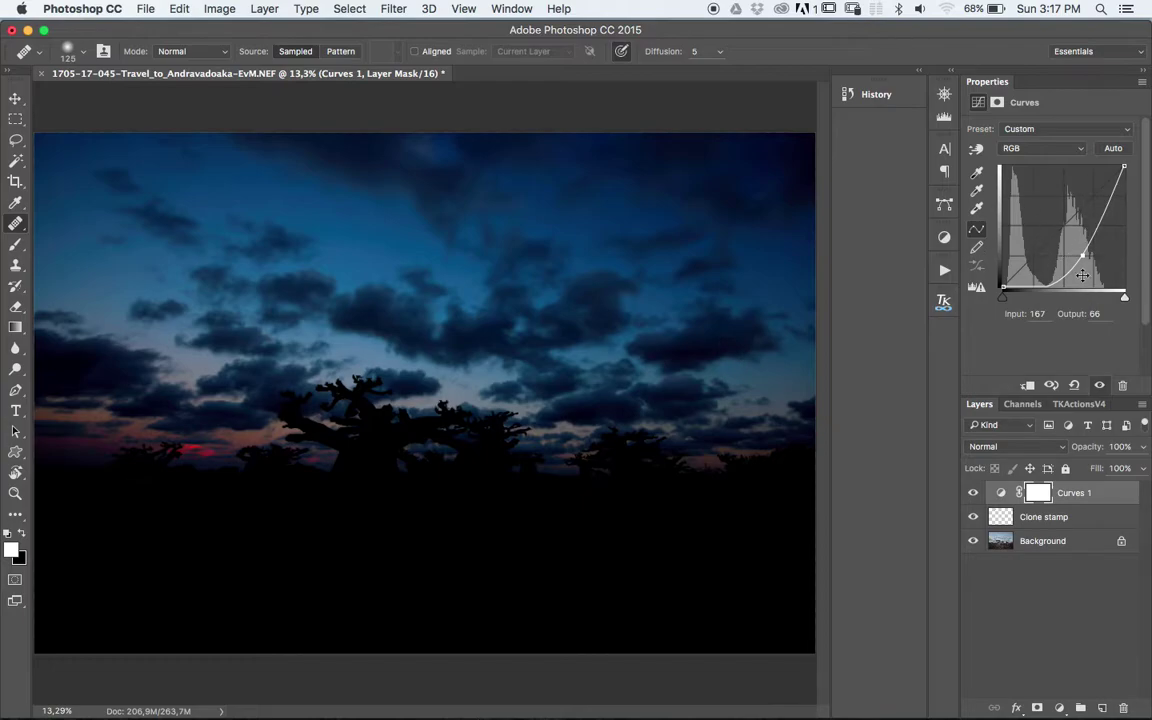
key(BackSpace)
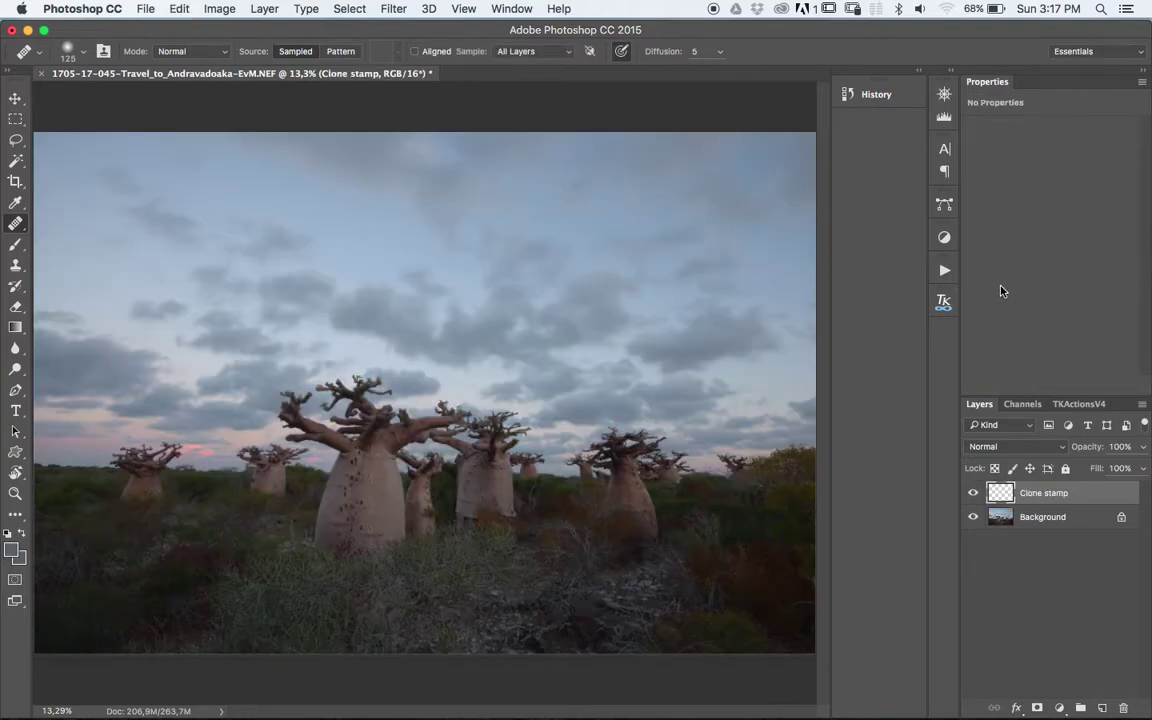
click(1060, 709)
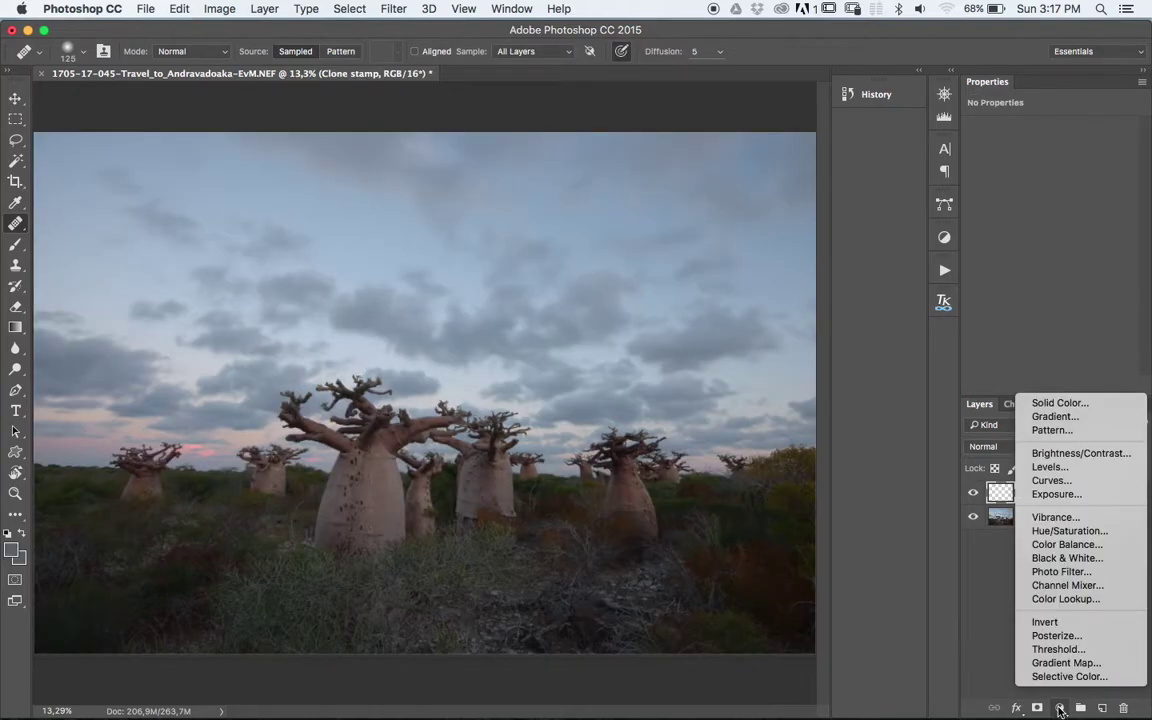
click(1090, 484)
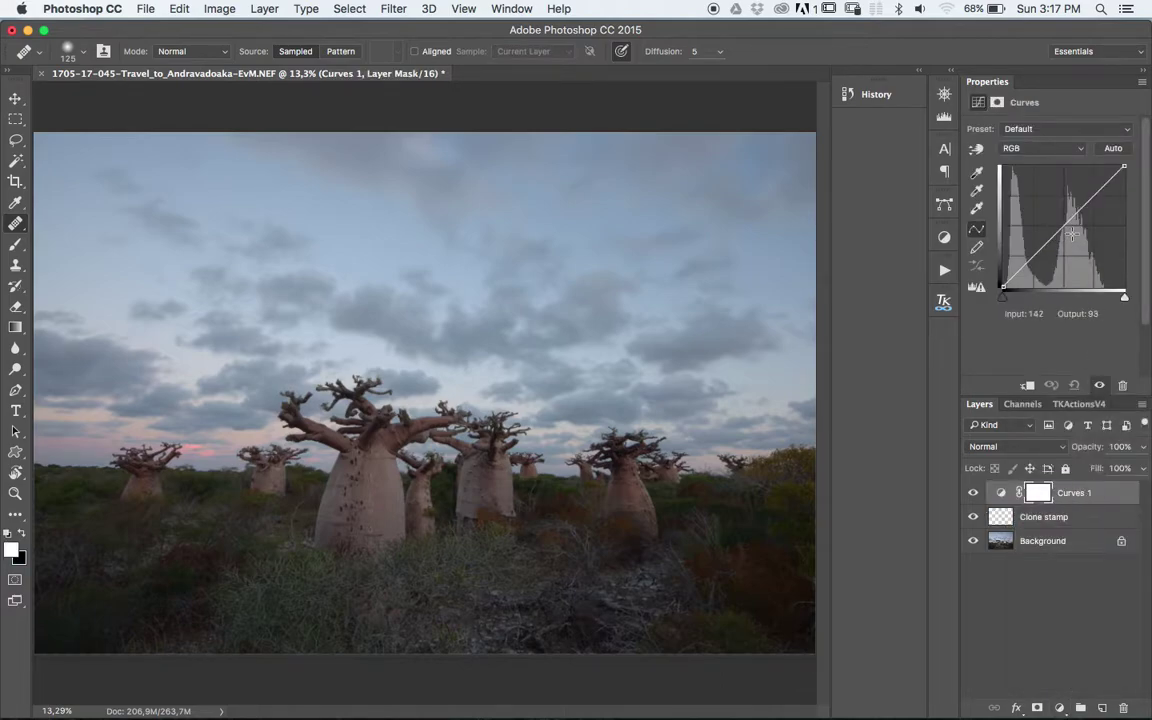
drag(1072, 234, 1070, 252)
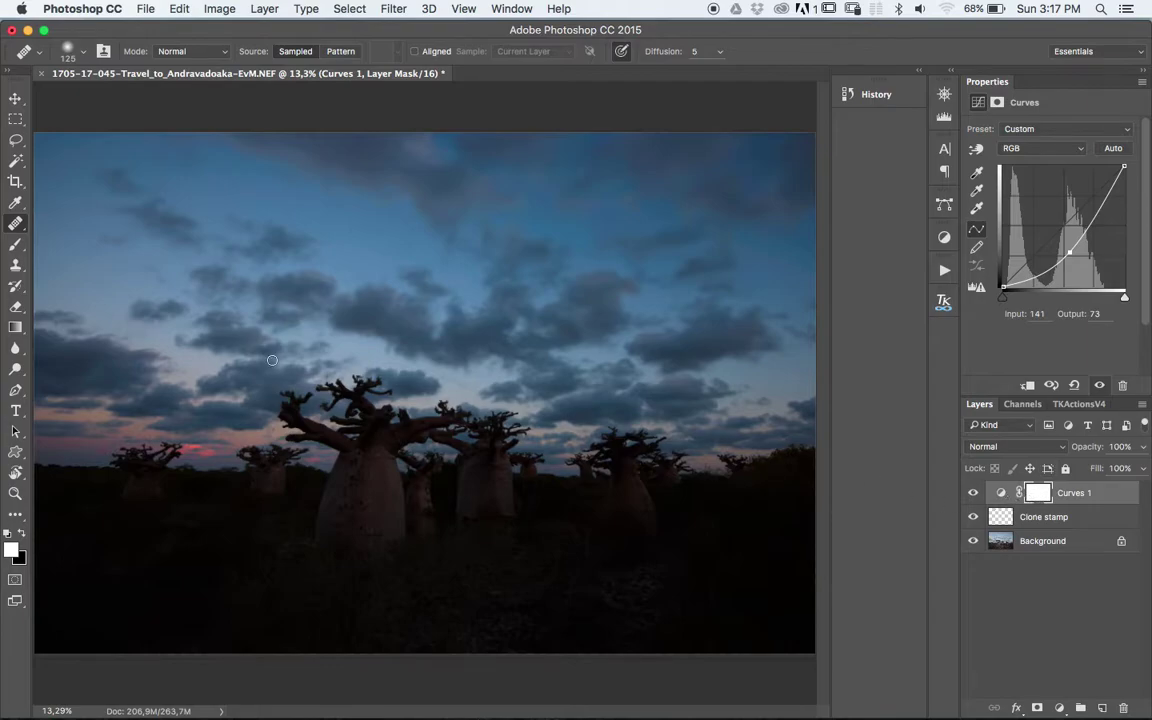
Paint black strokes across the sky on the Curves mask, then undo them and reset the curve
click(15, 244)
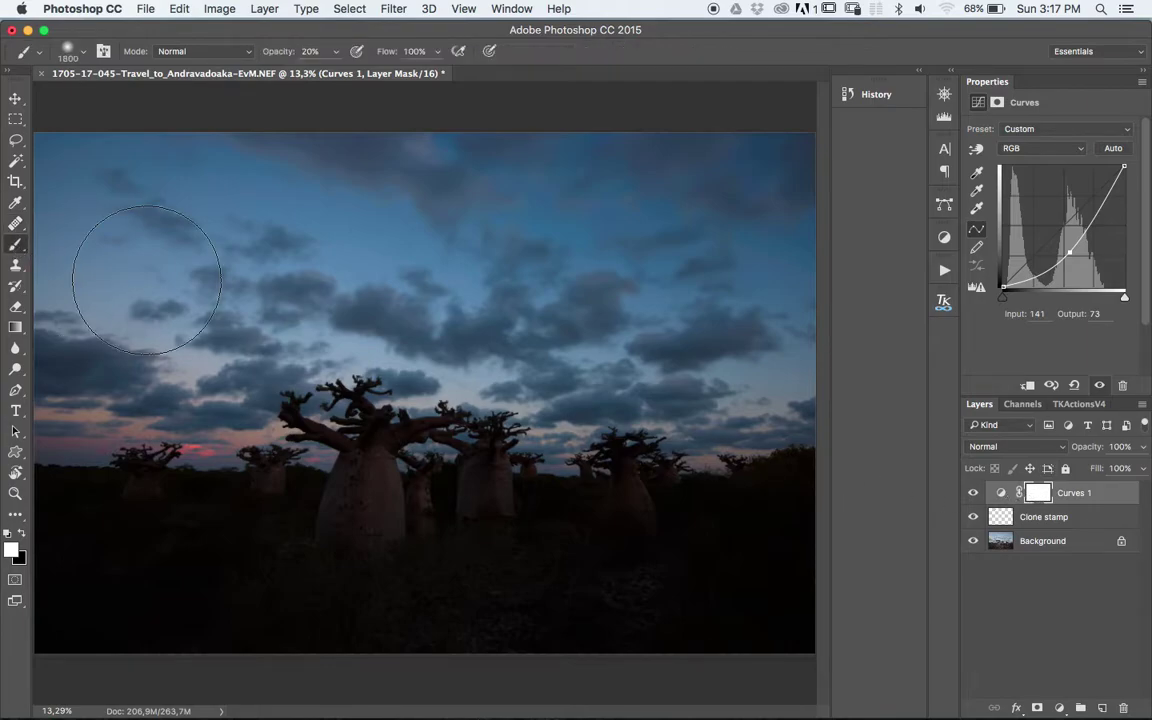
key(bracketleft)
key(bracketleft)
key(bracketleft)
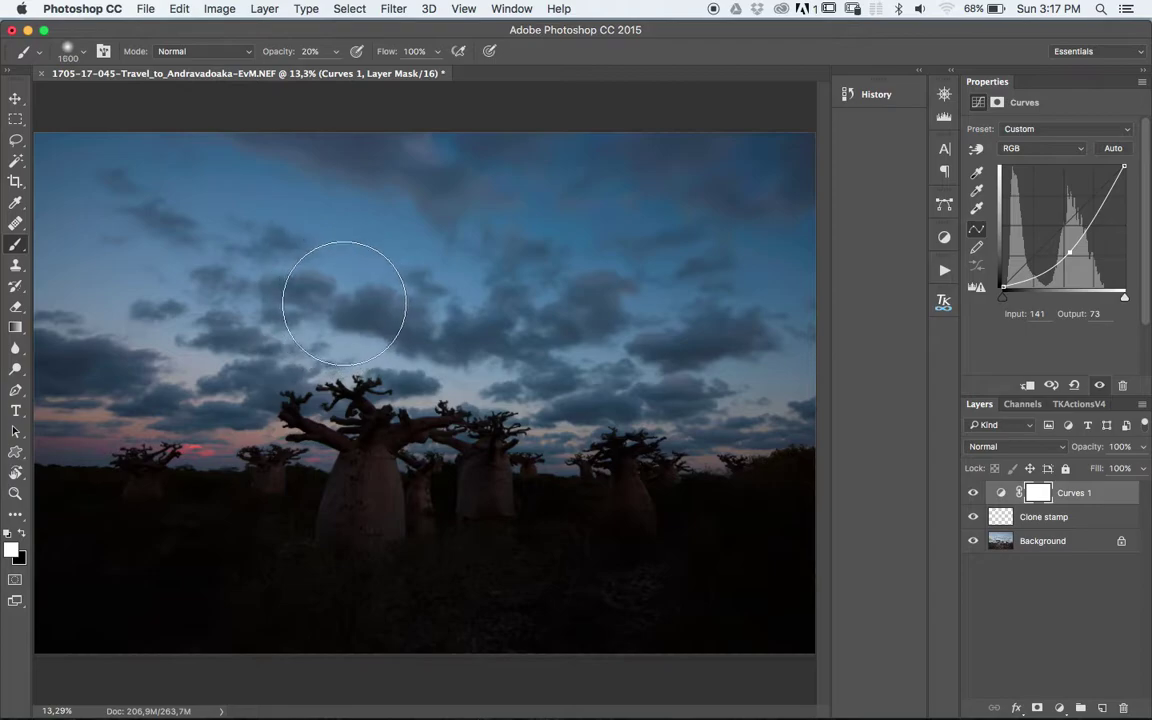
key(bracketleft)
key(bracketleft)
key(bracketleft)
key(bracketleft)
key(bracketleft)
key(bracketleft)
key(bracketleft)
key(bracketleft)
key(bracketleft)
key(bracketleft)
key(bracketleft)
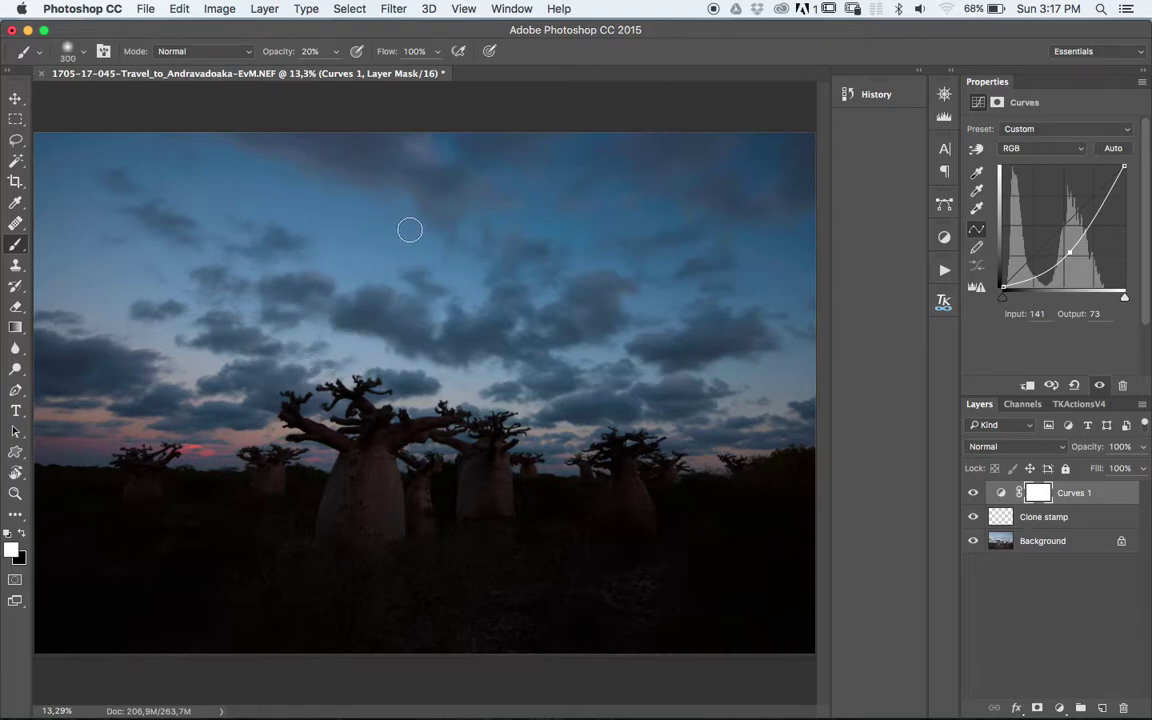
click(23, 535)
mouse_move(116, 370)
mouse_down()
mouse_move(213, 198)
mouse_move(367, 377)
mouse_move(611, 360)
mouse_up()
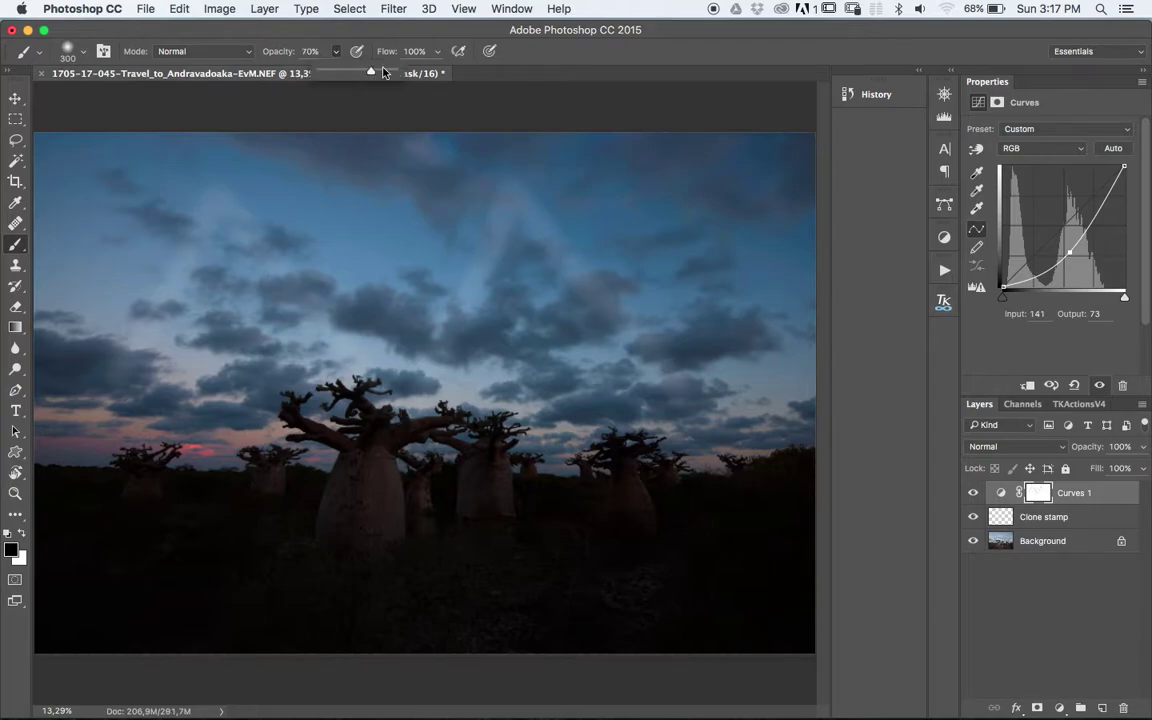
mouse_move(120, 382)
mouse_down()
mouse_move(206, 200)
mouse_move(320, 368)
mouse_move(430, 302)
mouse_move(509, 221)
mouse_move(674, 393)
mouse_up()
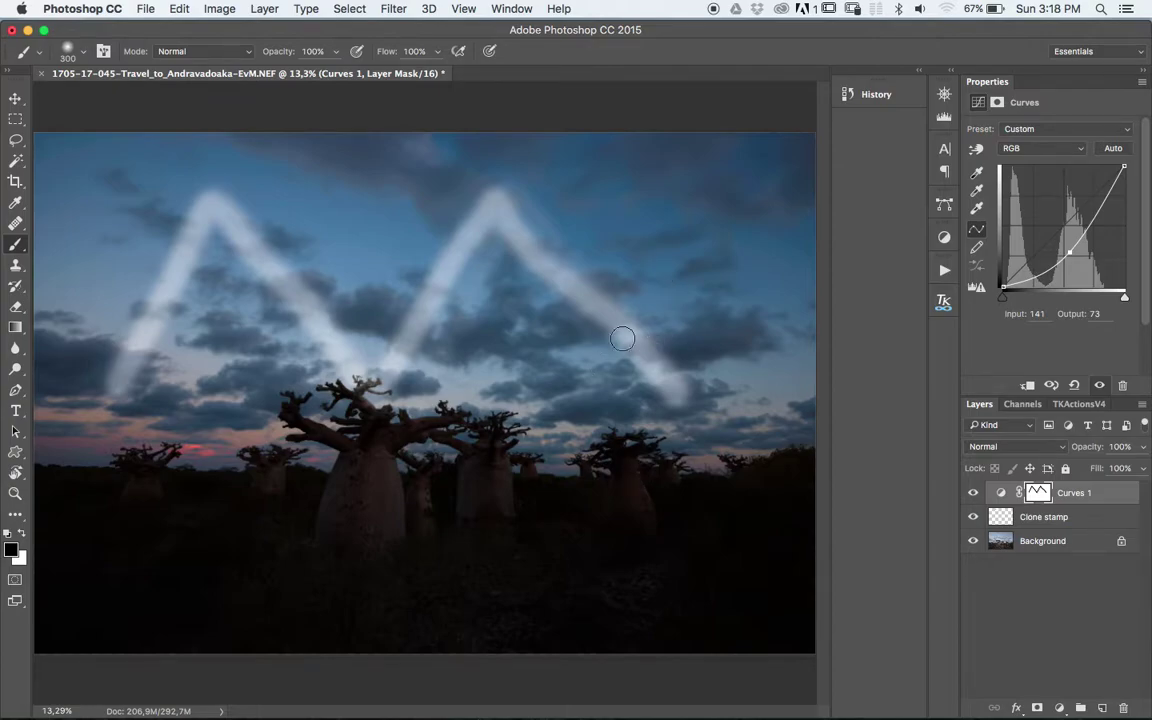
key(ctrl+z)
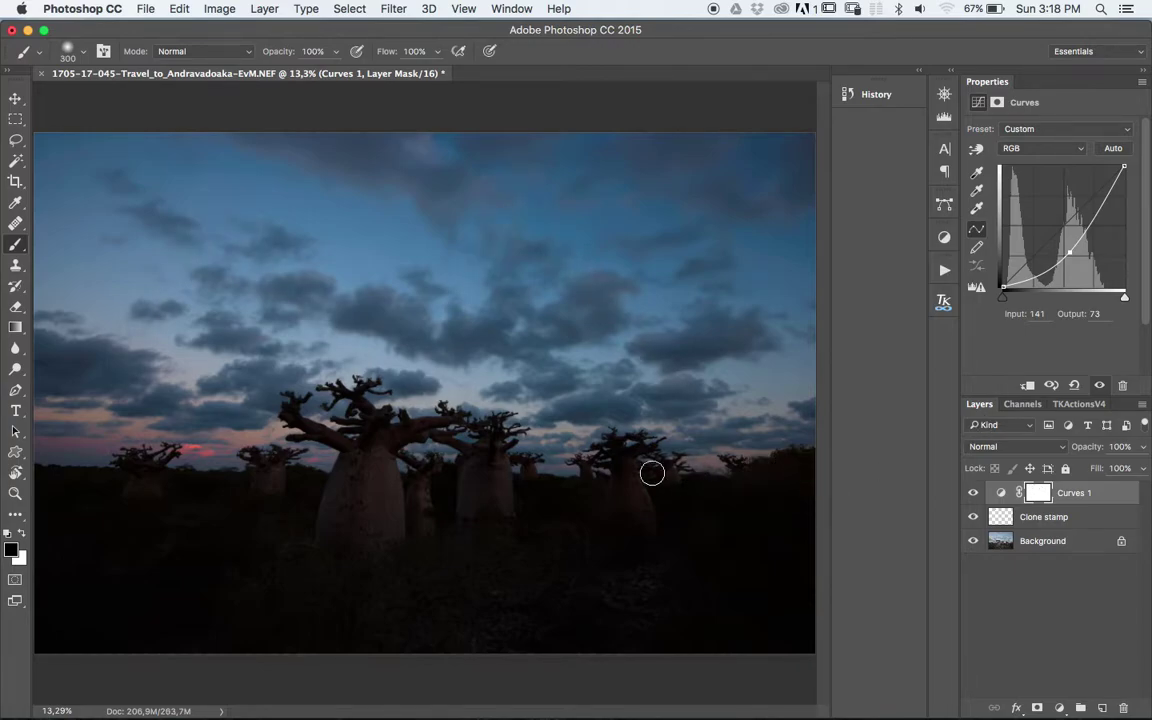
key(ctrl+alt+z)
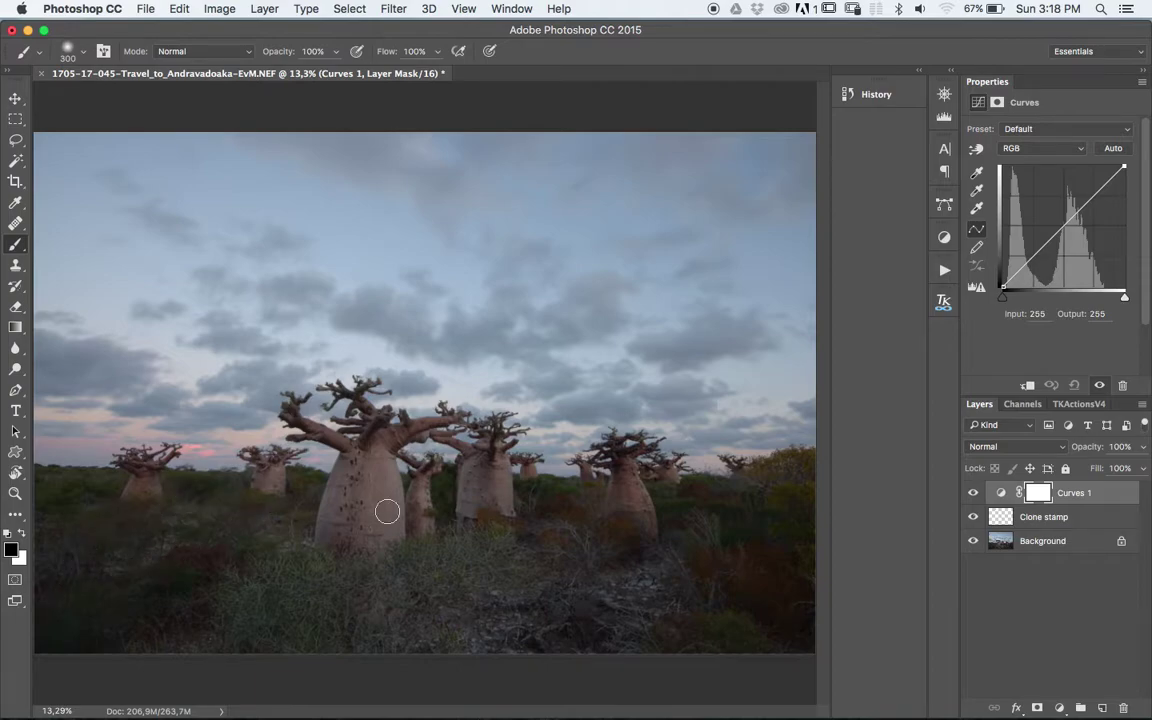
Add highlight and midtone points to Curves 1 (Input 106, Output 144), then drag its mask toward the trash
mouse_move(1062, 233)
mouse_down()
mouse_move(1047, 214)
mouse_move(1052, 222)
mouse_up()
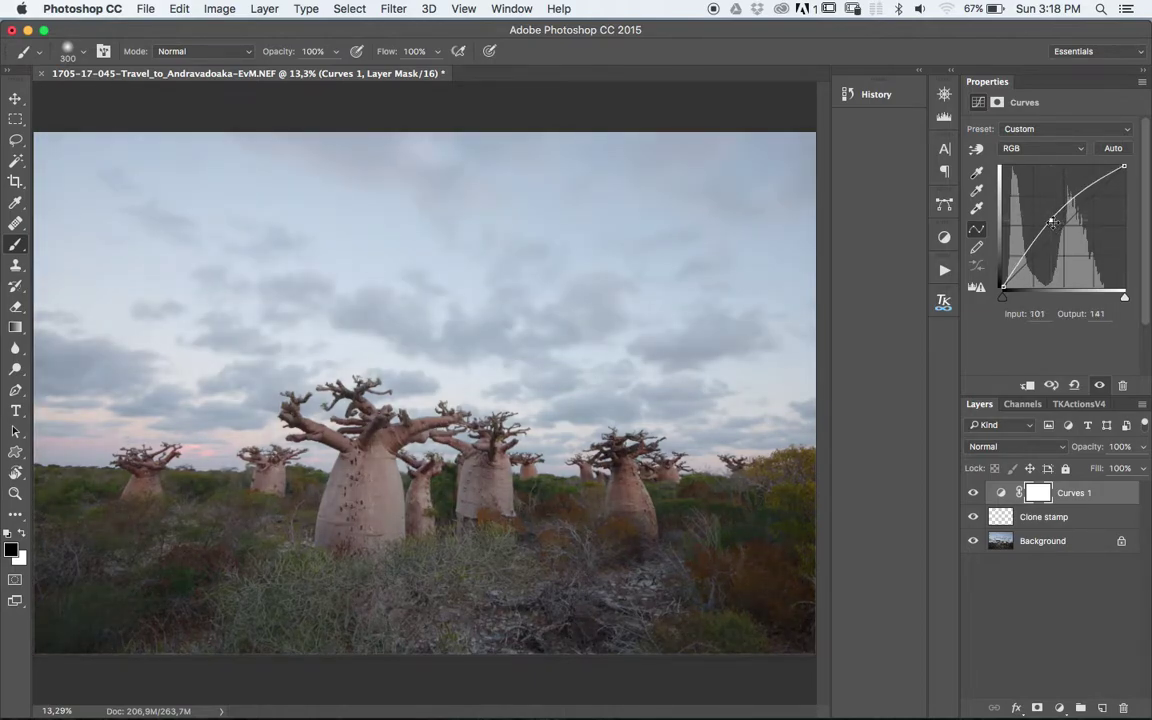
click(1025, 258)
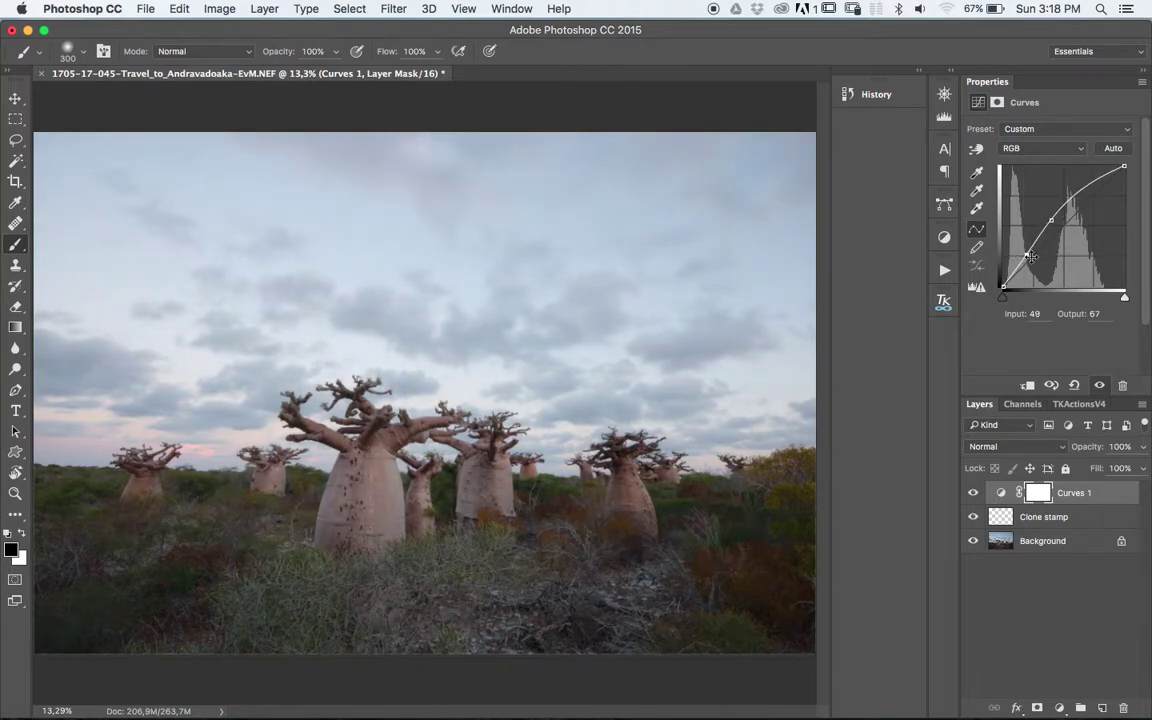
click(1094, 177)
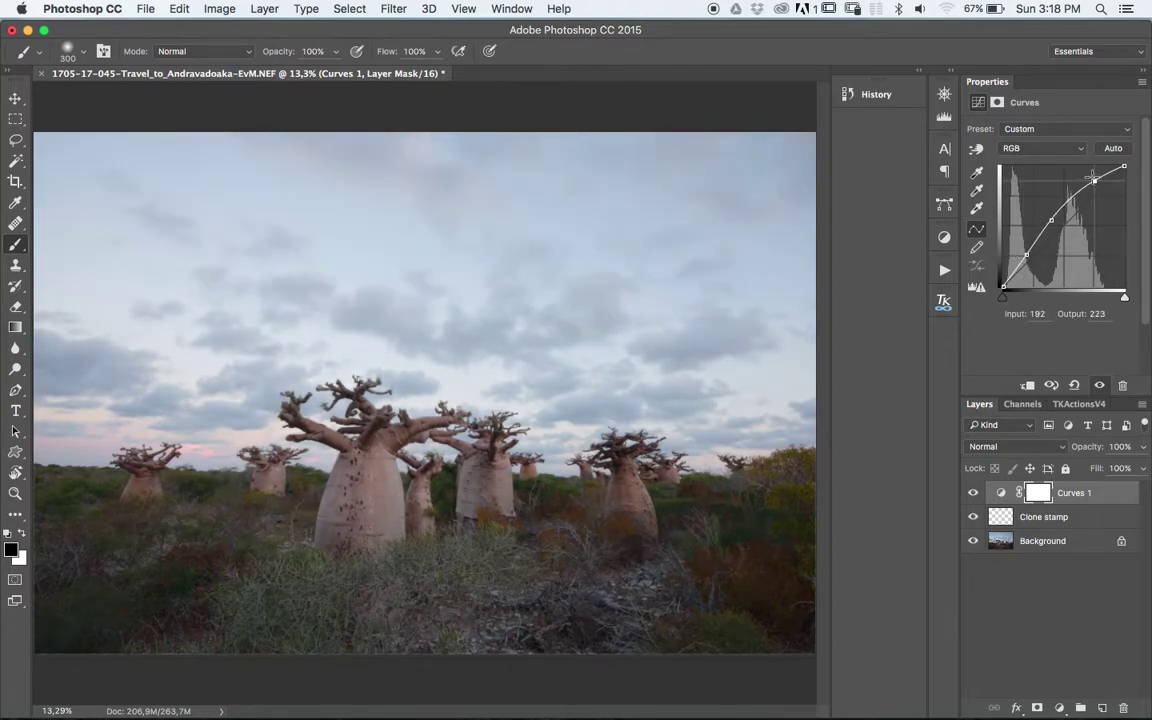
drag(1094, 177, 1089, 177)
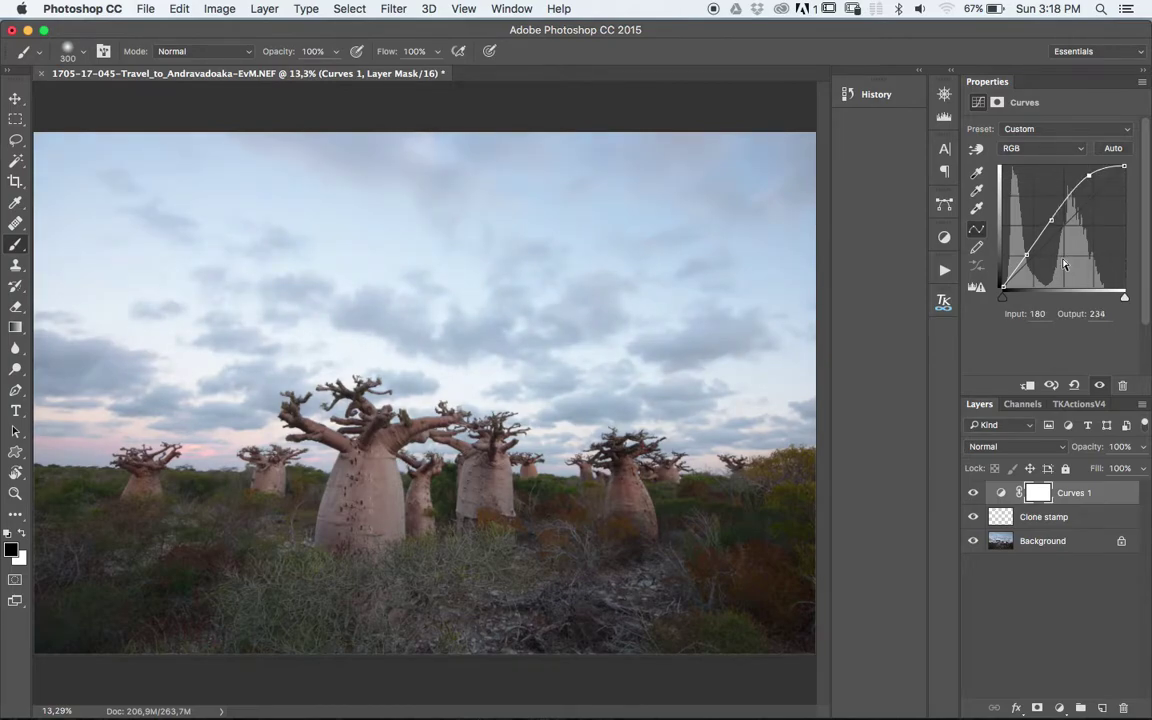
drag(1047, 228, 1054, 219)
drag(1040, 497, 1124, 706)
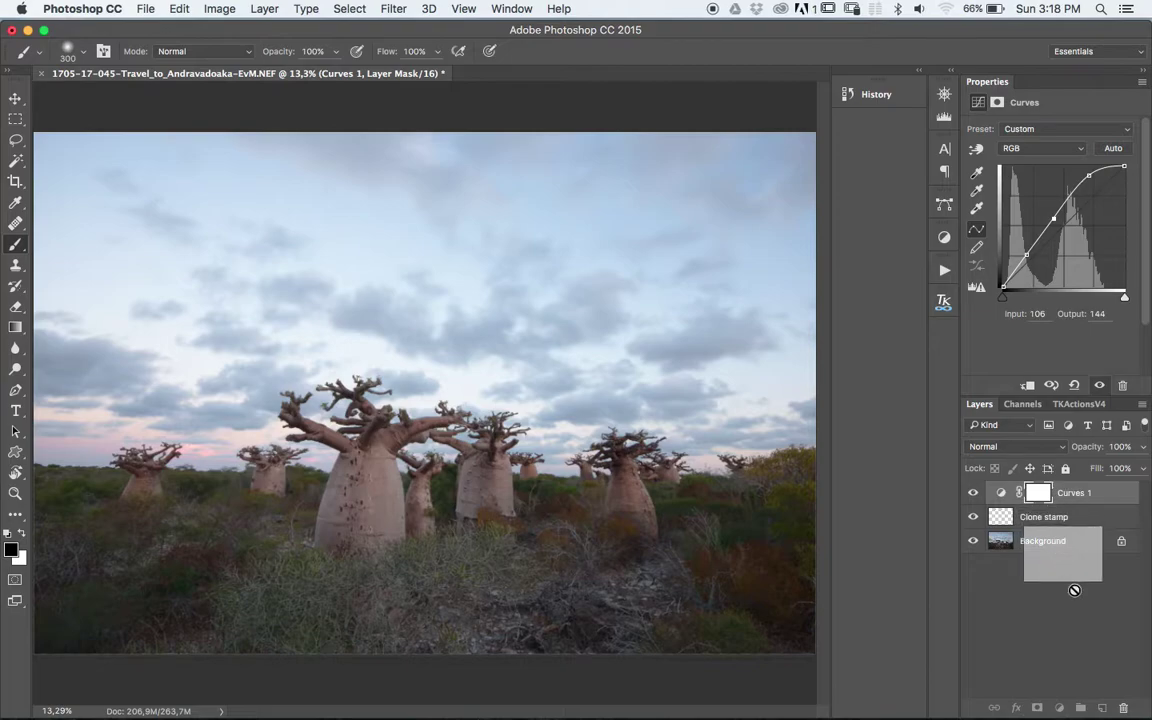
Delete the Curves 1 mask and lasso-select the baobabs and ground below the sky
drag(1124, 706, 1124, 706)
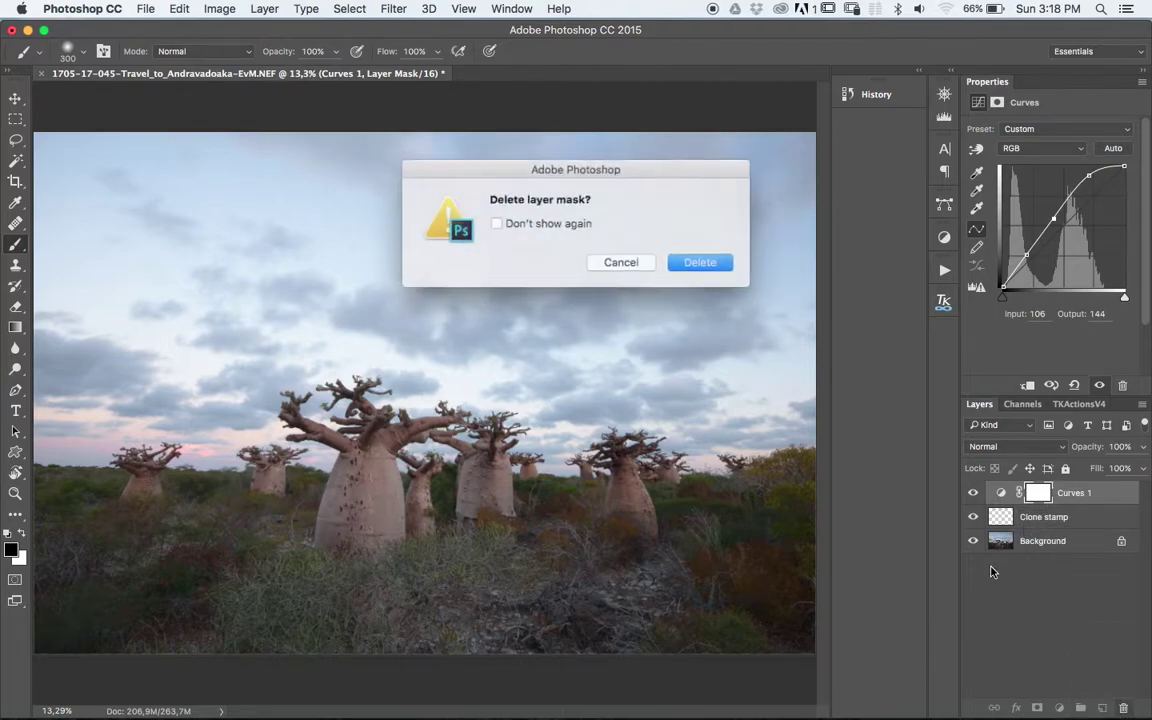
click(708, 266)
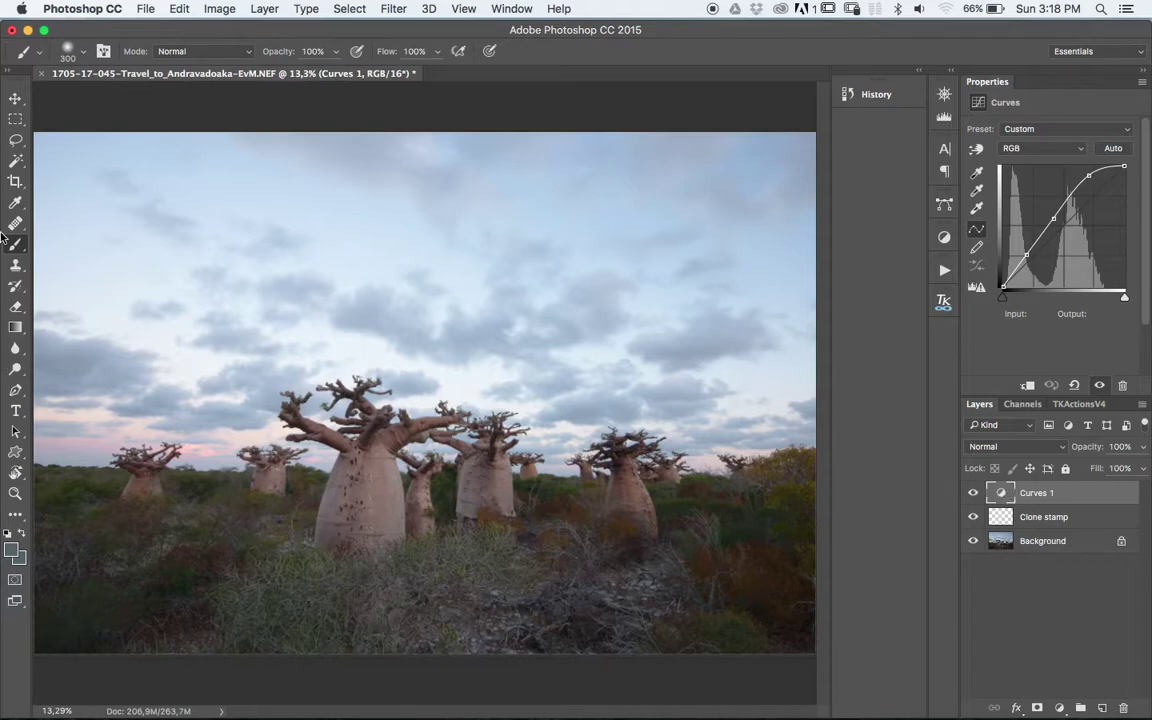
click(15, 143)
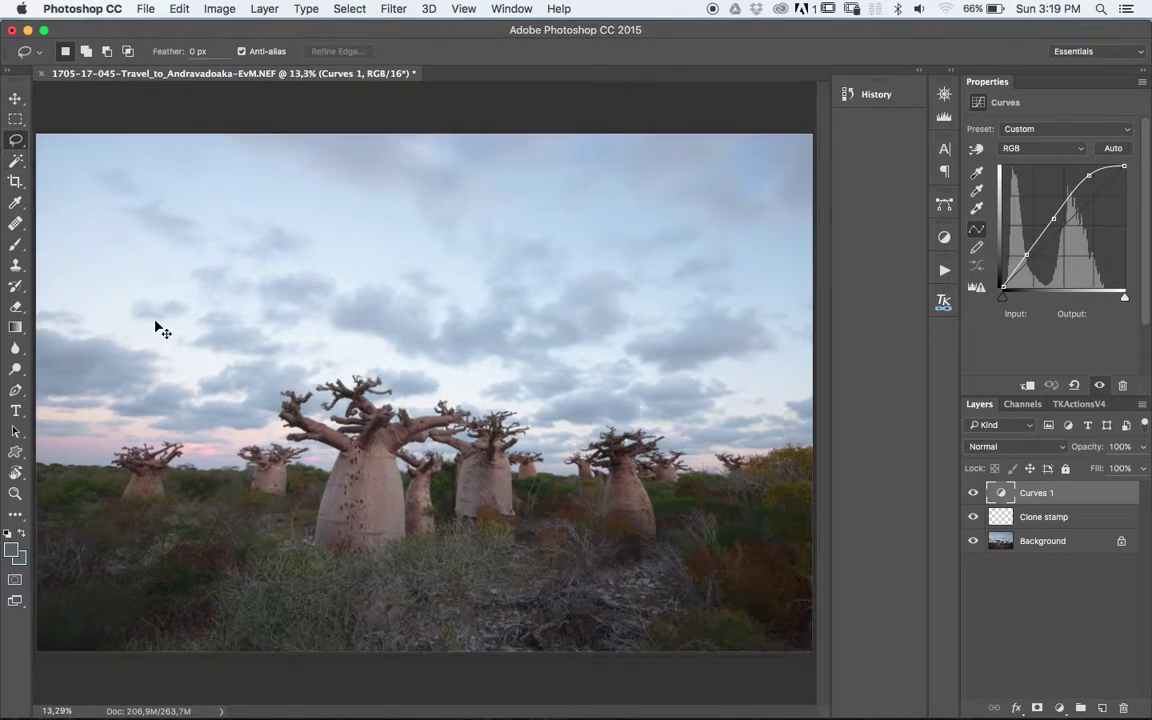
key(super+minus)
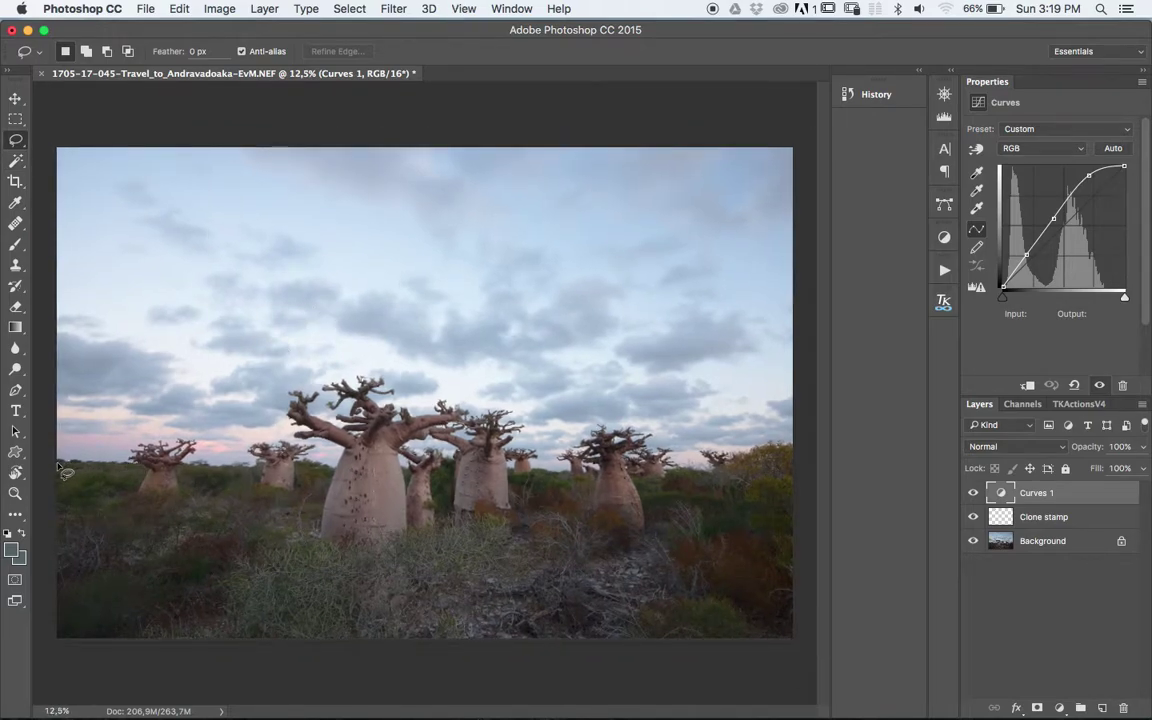
mouse_move(69, 450)
mouse_down()
mouse_move(507, 402)
mouse_move(704, 442)
mouse_move(128, 716)
mouse_move(90, 716)
mouse_up()
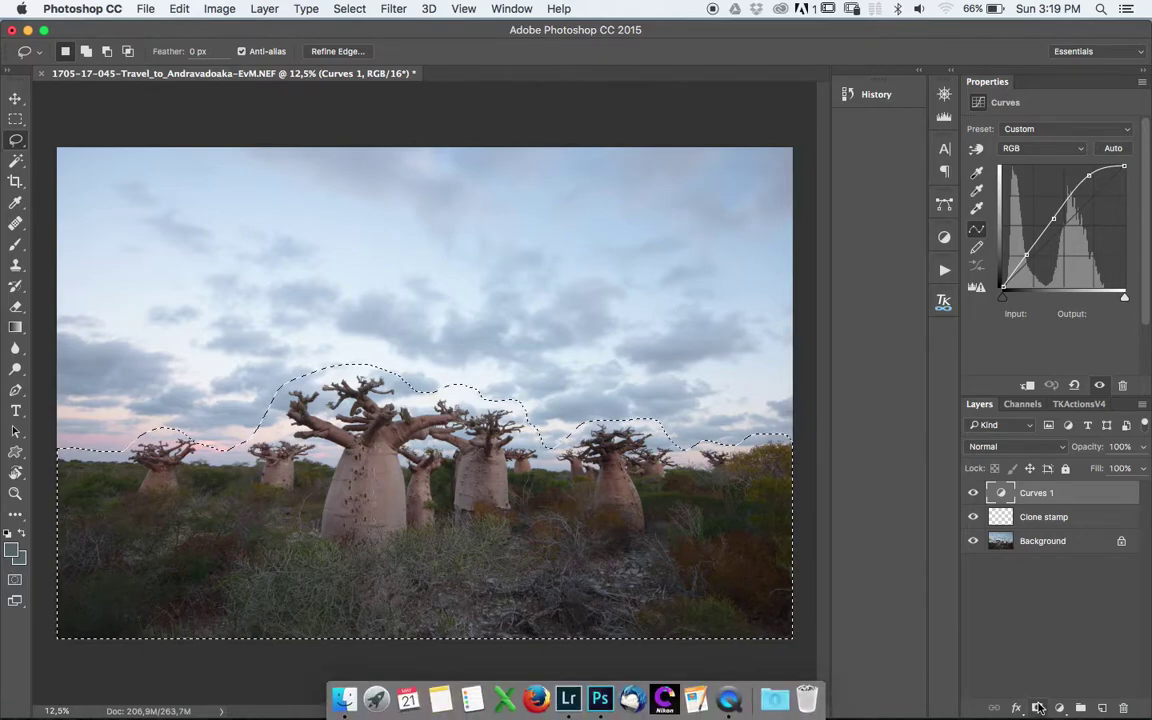
Add a mask to Curves 1 from the land selection and feather it to 328,7 px
click(1037, 707)
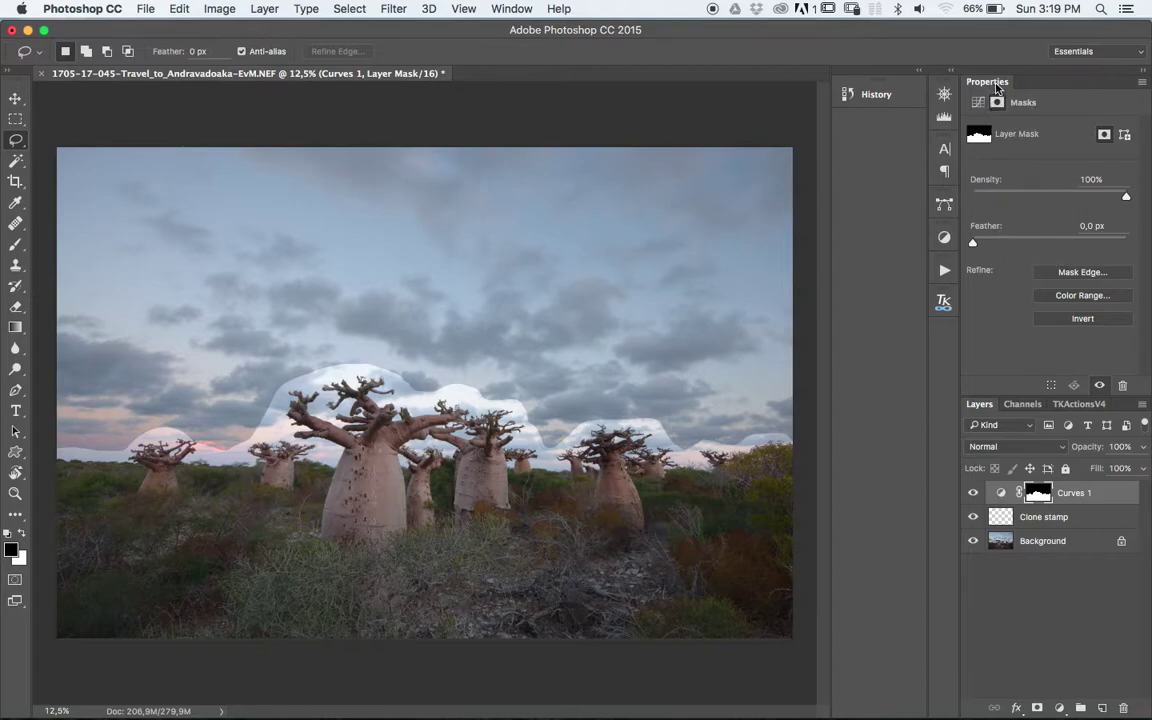
click(978, 103)
click(998, 104)
click(979, 103)
click(979, 103)
click(998, 104)
drag(974, 247, 1027, 248)
drag(1099, 249, 1103, 245)
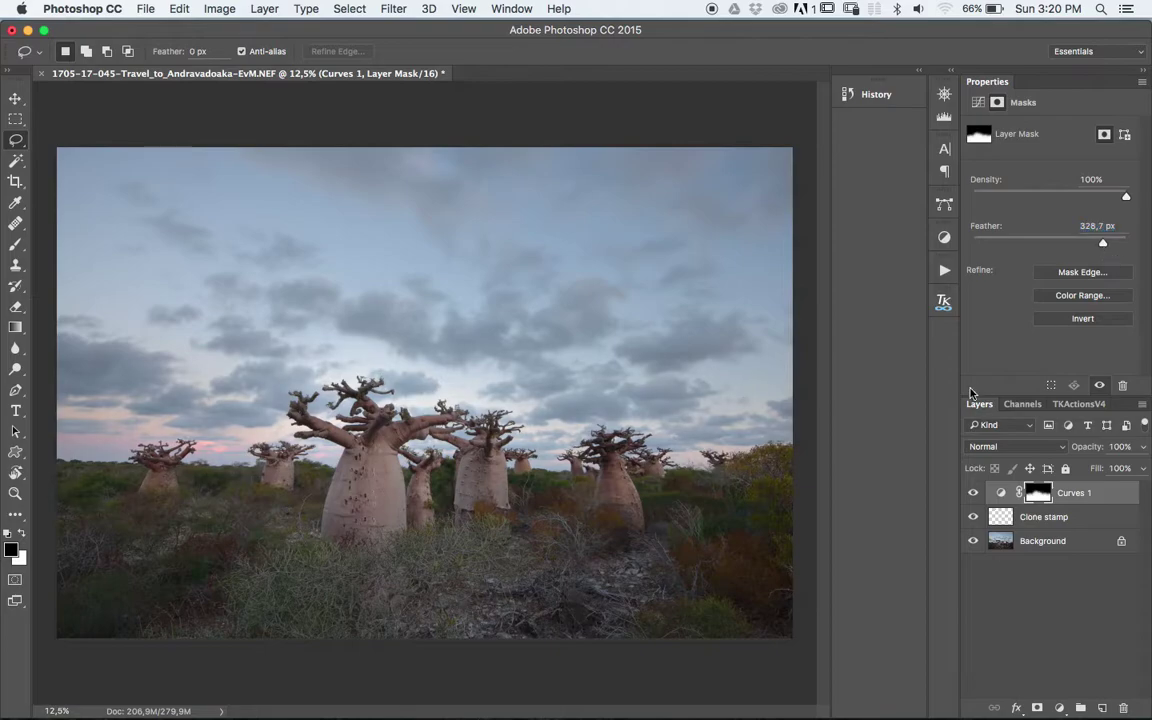
Toggle Curves 1 visibility on and off to compare before and after
click(974, 493)
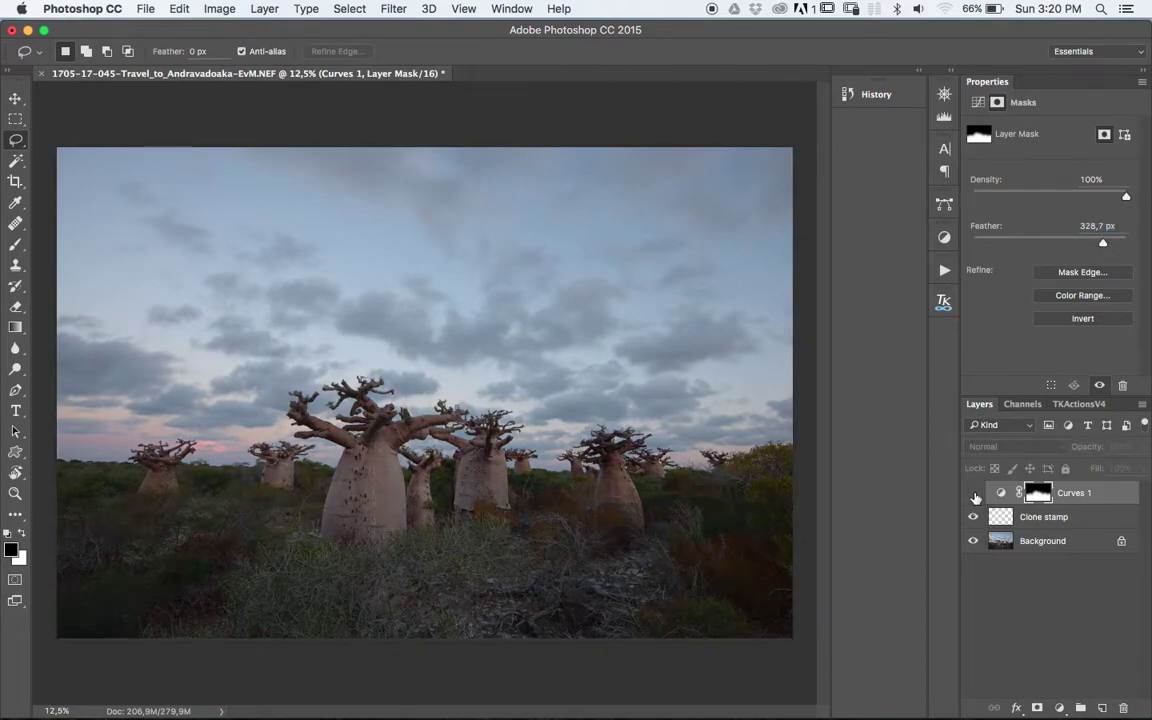
click(974, 493)
click(974, 494)
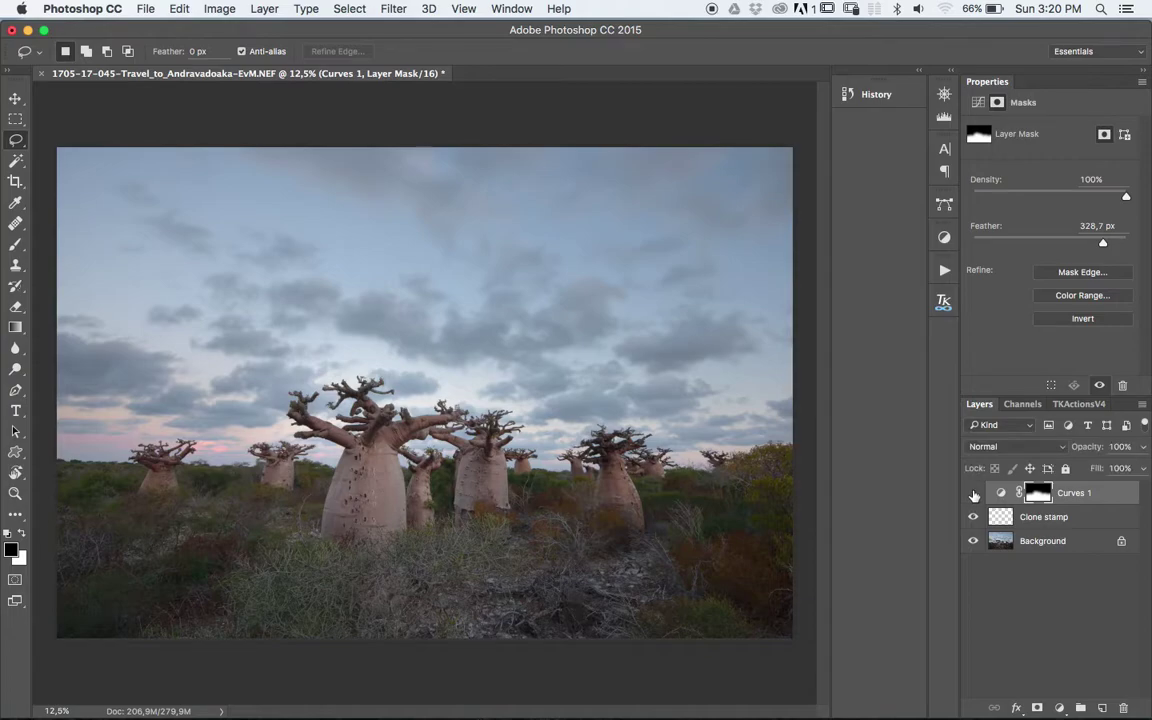
click(974, 494)
click(974, 494)
click(973, 494)
Zoom the view and move the lower Curves 1 point to Input 40, Output 67
key(z)
mouse_move(483, 380)
mouse_down()
mouse_move(570, 387)
mouse_move(505, 414)
mouse_up()
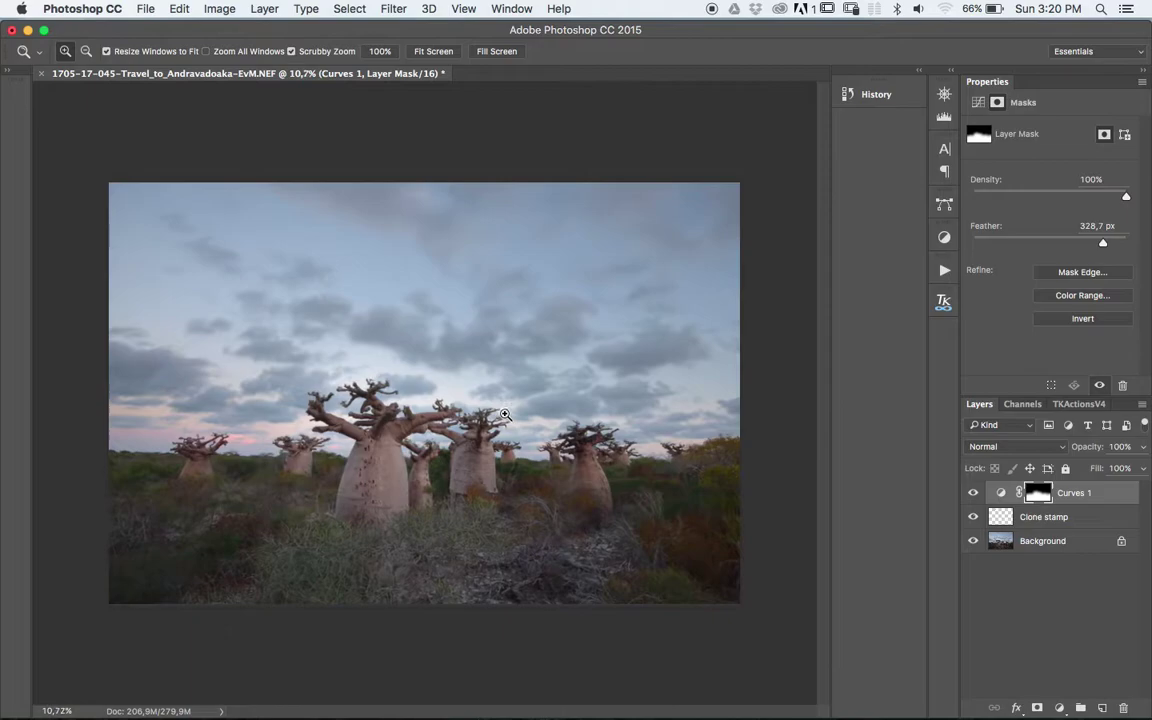
key(l)
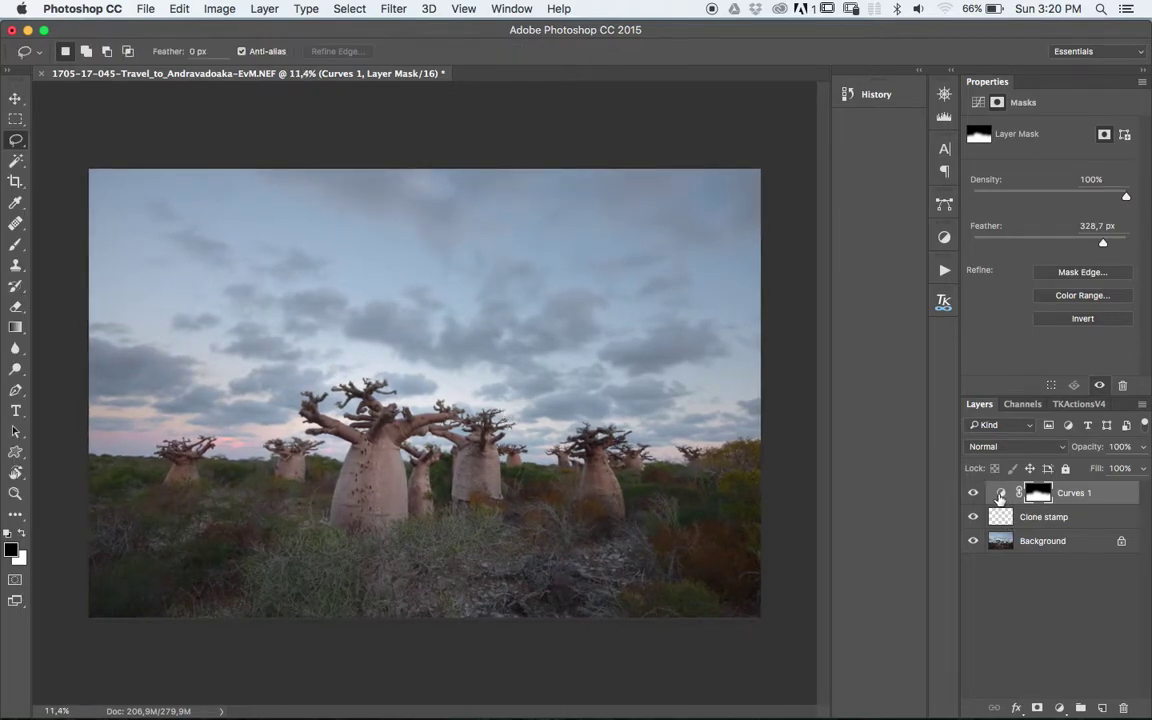
click(1000, 492)
drag(1064, 222, 1050, 217)
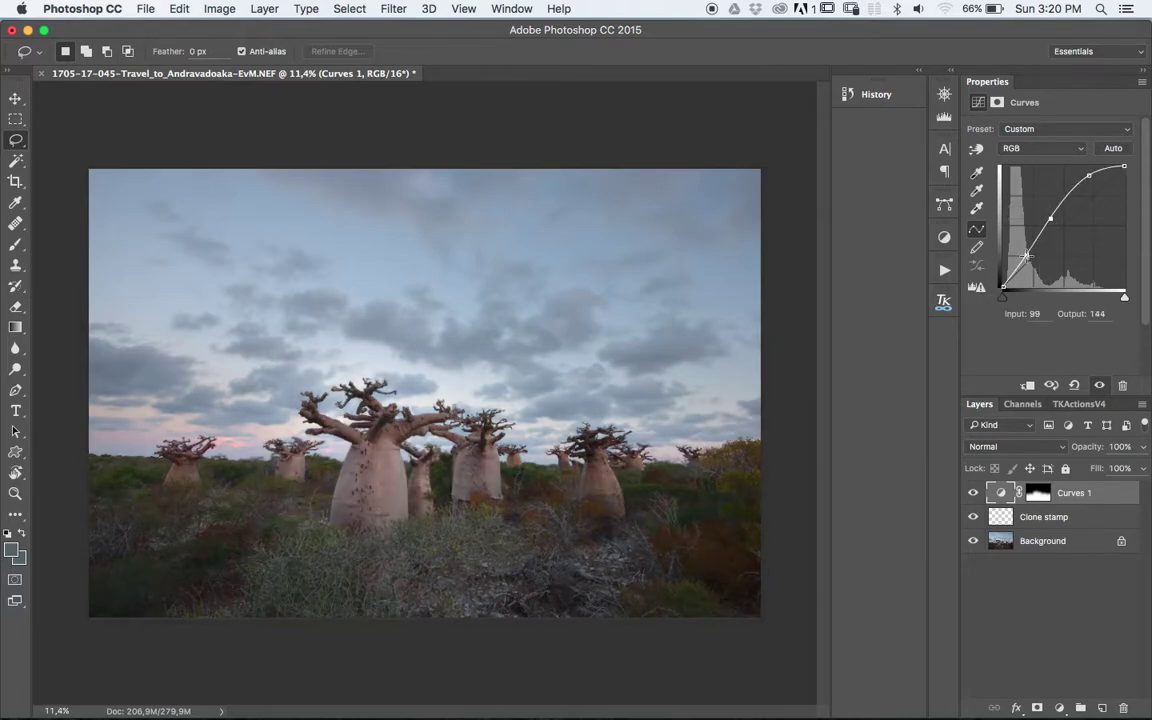
drag(1027, 256, 1022, 256)
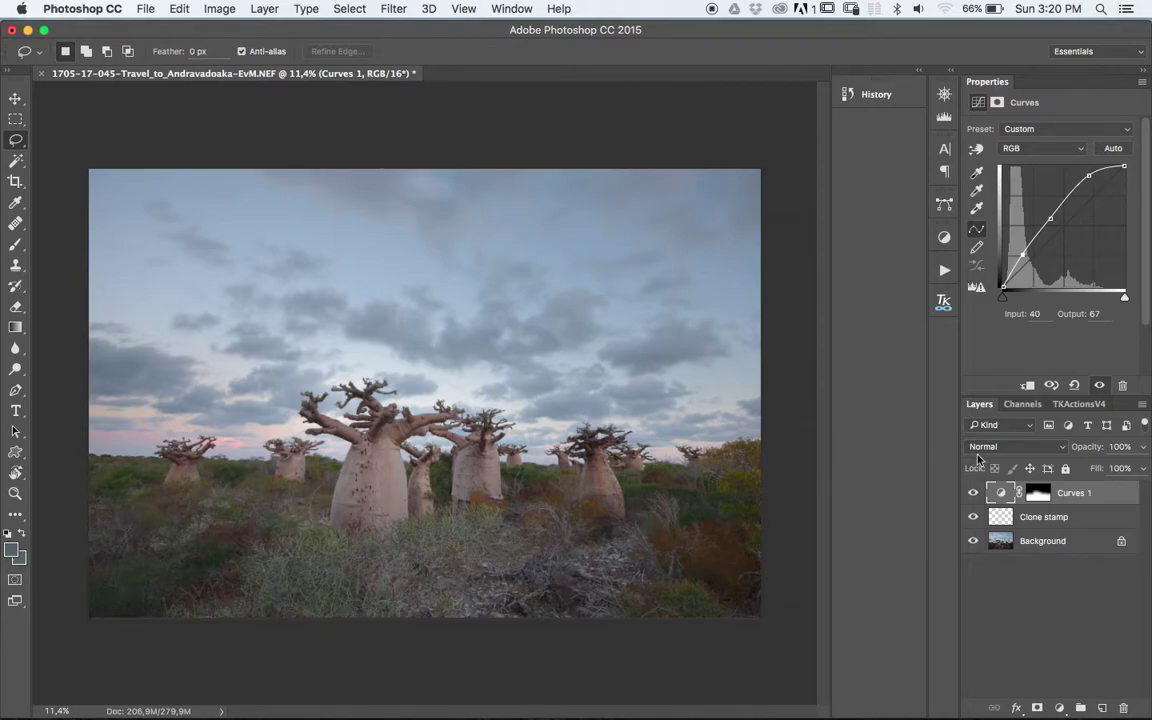
Paint white over the trees on the Curves 1 mask with a 700 px brush
click(1040, 494)
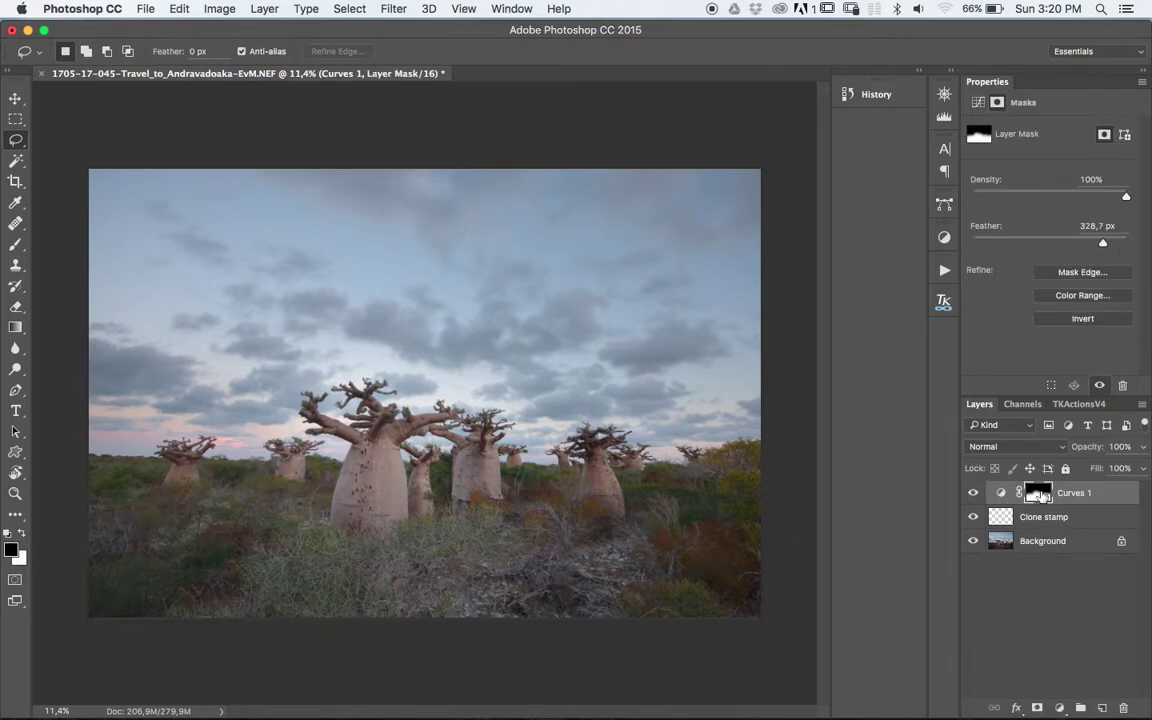
click(23, 535)
key(b)
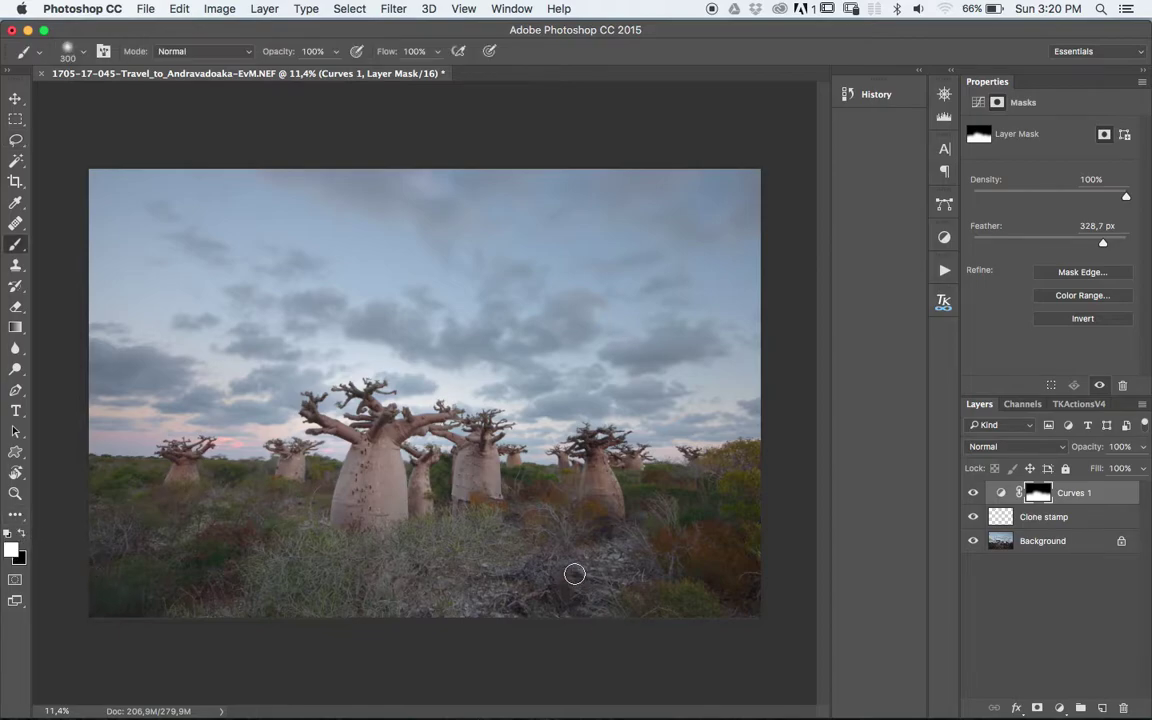
key(bracketright)
key(bracketright)
key(bracketright)
drag(311, 543, 224, 560)
Paint black over the lower-left foreground and display the mask on its own
key(x)
mouse_move(87, 558)
mouse_down()
mouse_move(411, 608)
mouse_move(591, 612)
mouse_move(661, 597)
mouse_move(745, 624)
mouse_move(622, 638)
mouse_move(221, 580)
mouse_move(98, 543)
mouse_up()
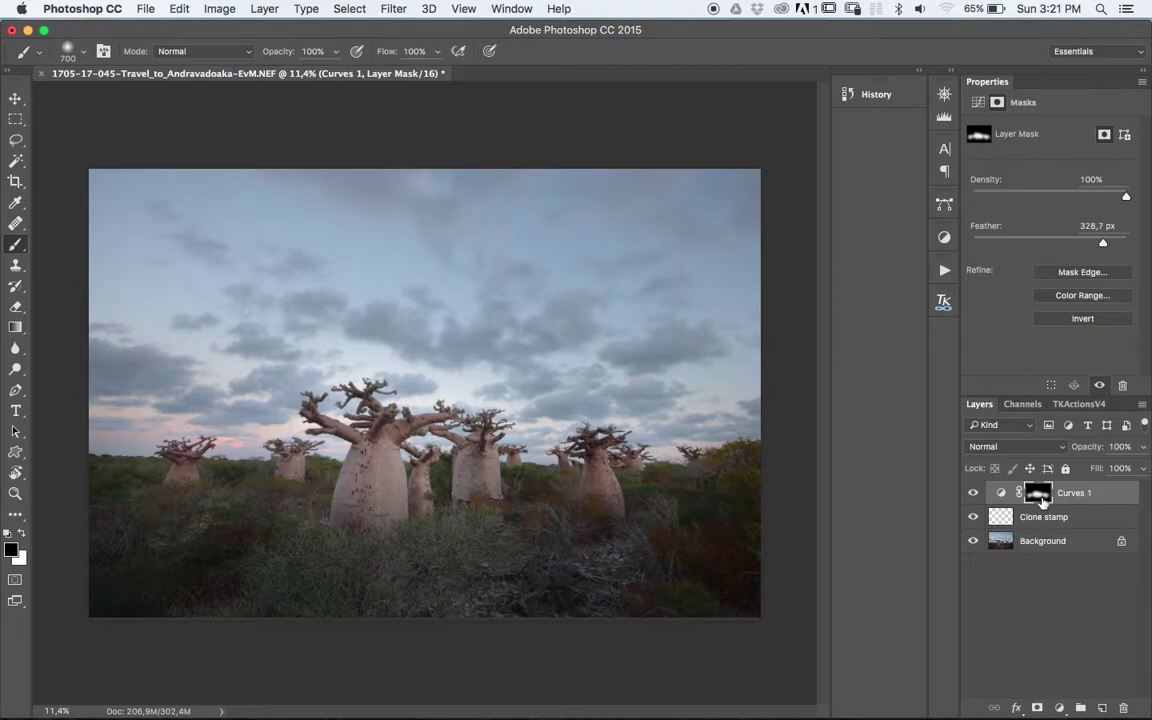
alt+click(1040, 497)
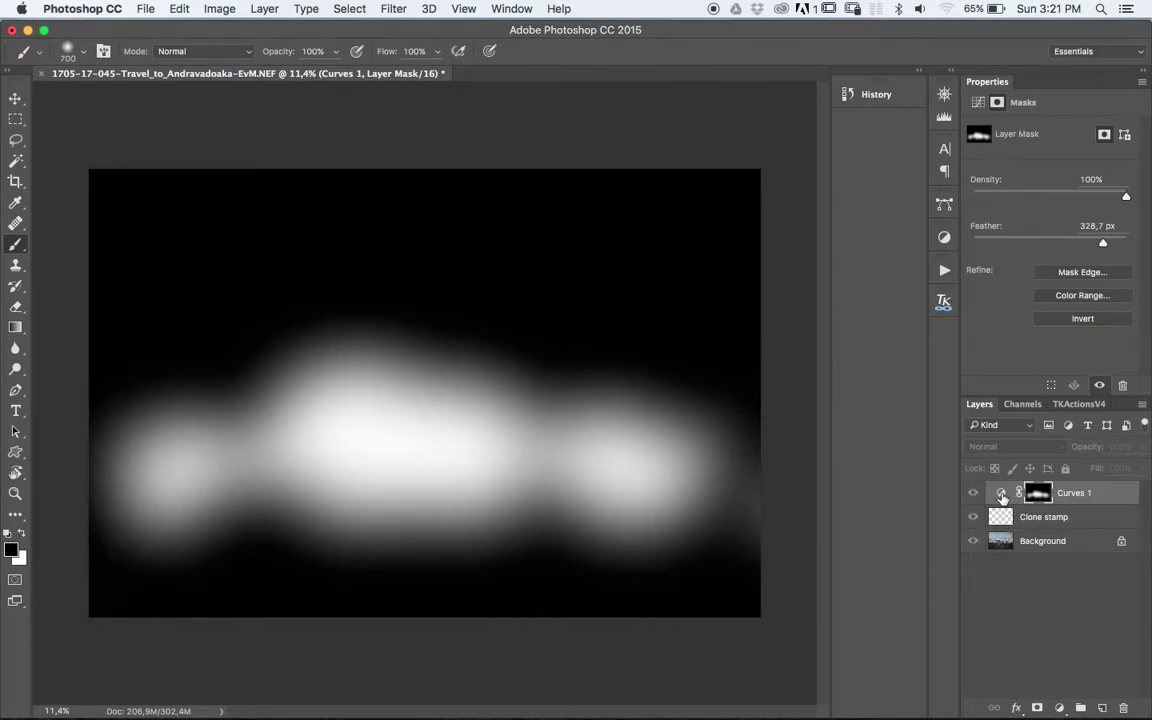
click(1002, 493)
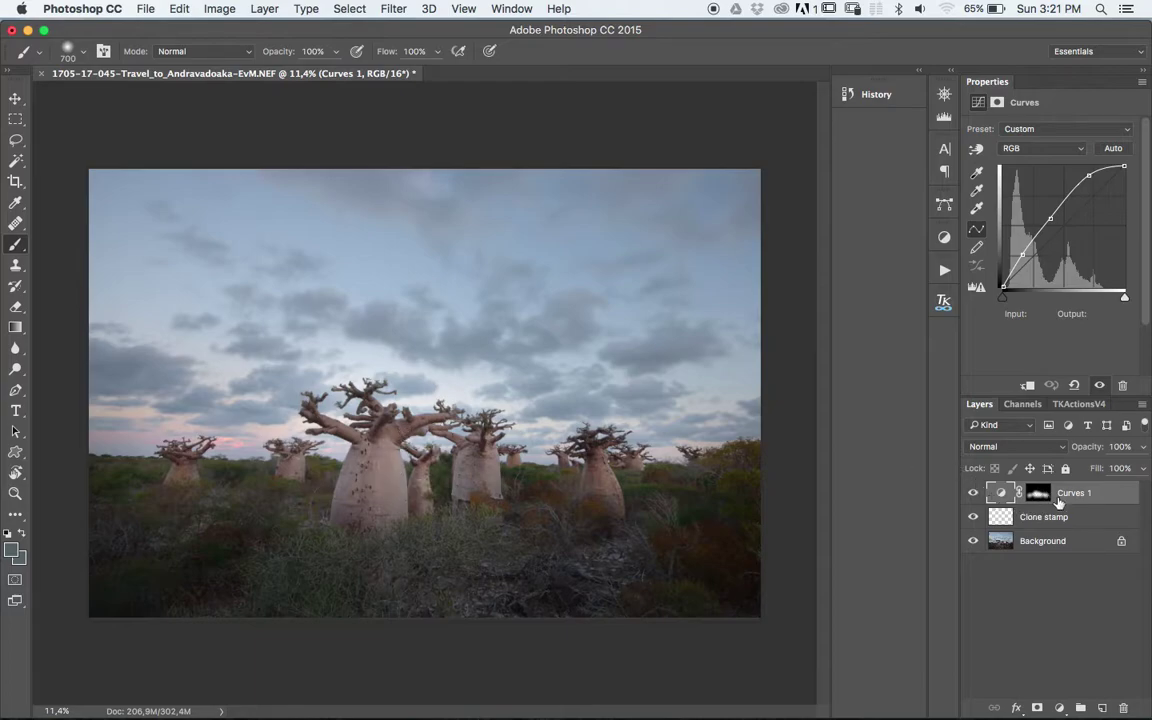
click(1060, 708)
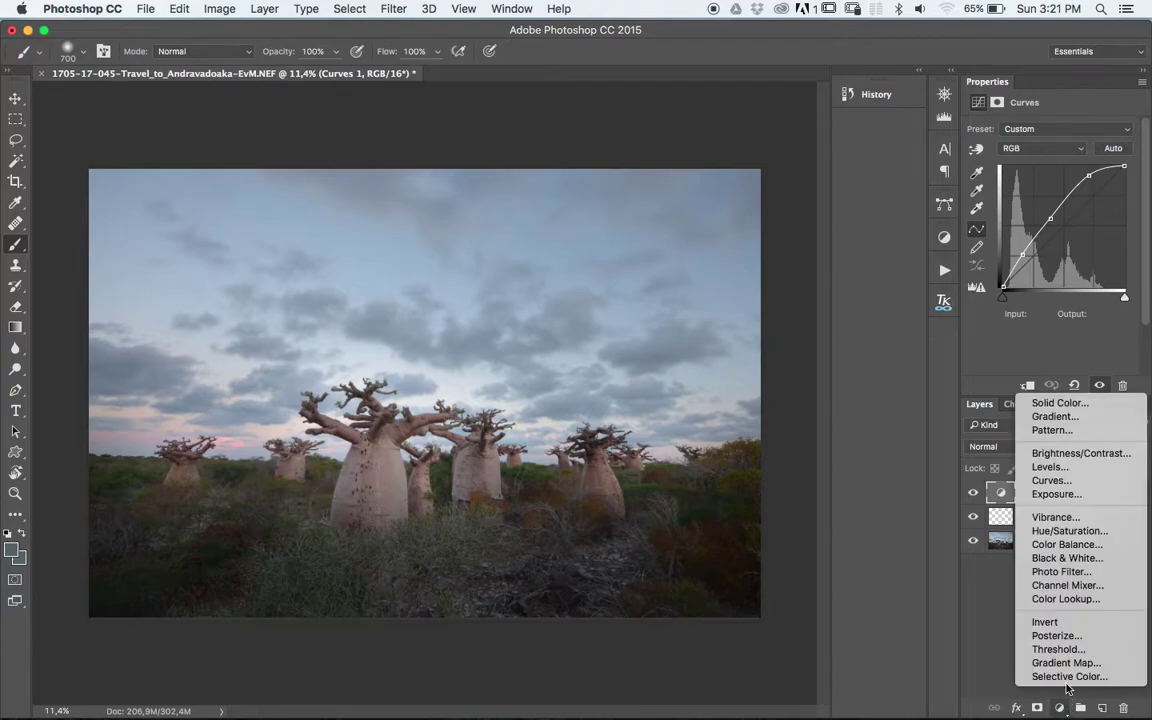
Add a Vibrance adjustment layer set to Vibrance +61 and Saturation +30
click(1060, 517)
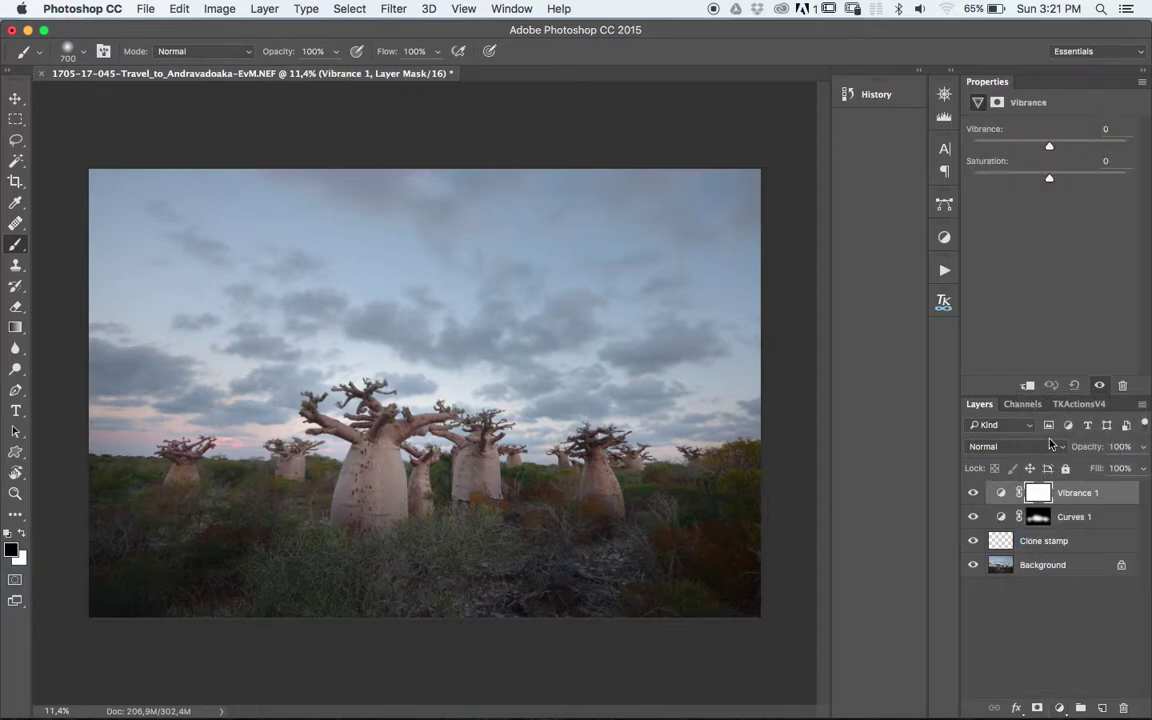
mouse_move(1050, 149)
mouse_down()
mouse_move(1135, 142)
mouse_move(1094, 146)
mouse_move(1073, 177)
mouse_up()
drag(1097, 149, 1098, 149)
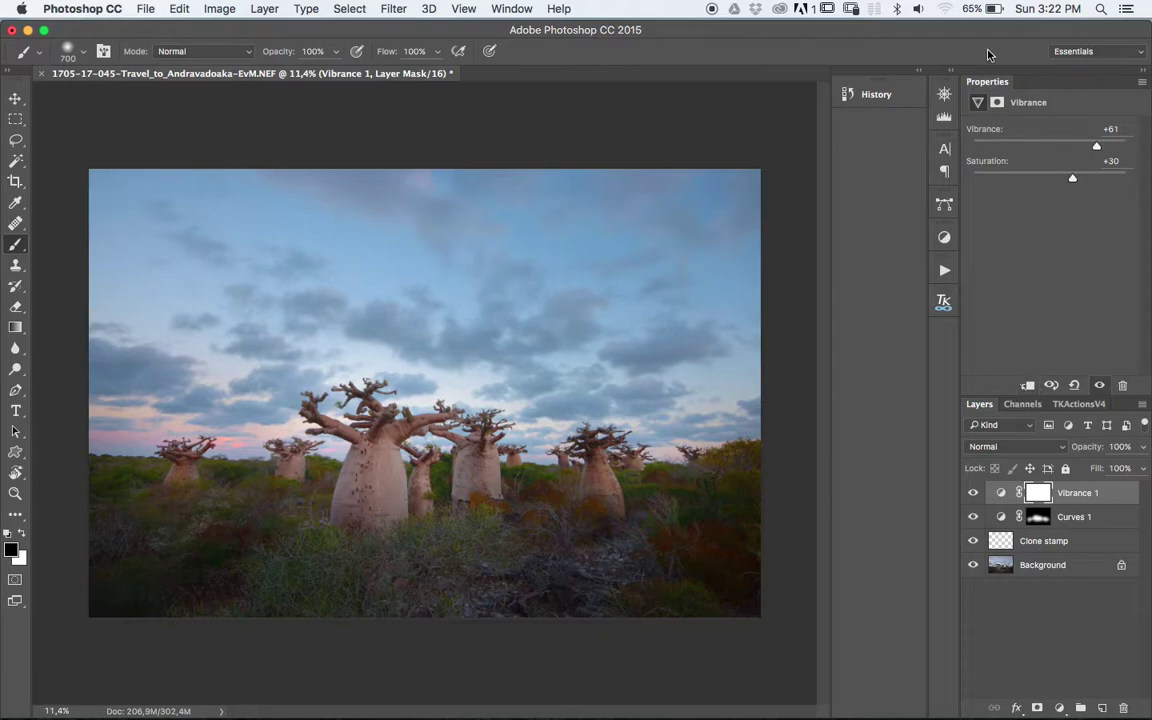
click(996, 103)
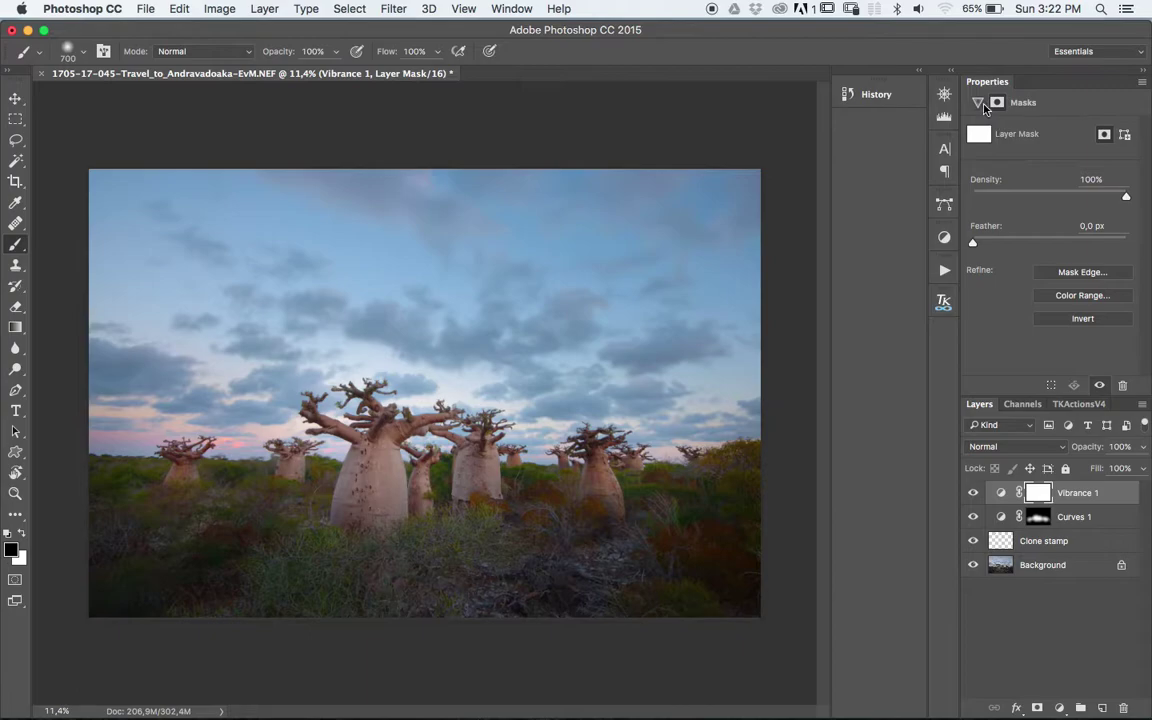
Clip Vibrance 1 to Curves 1 and toggle its visibility to compare
click(977, 103)
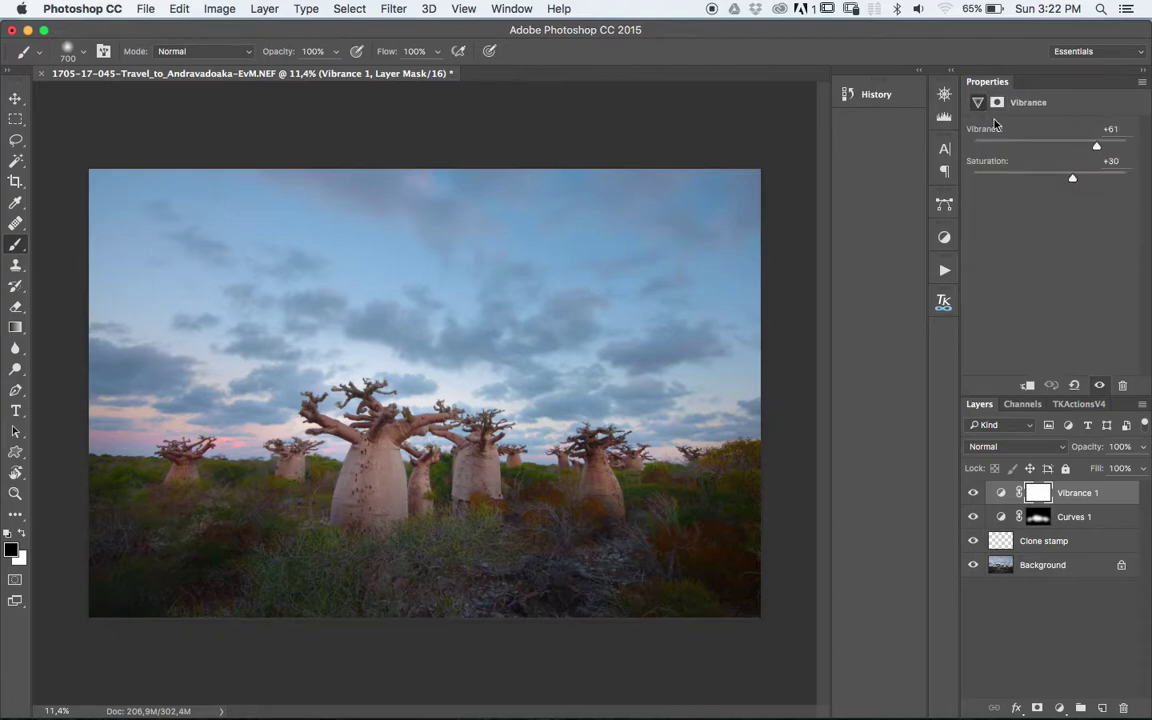
click(1030, 387)
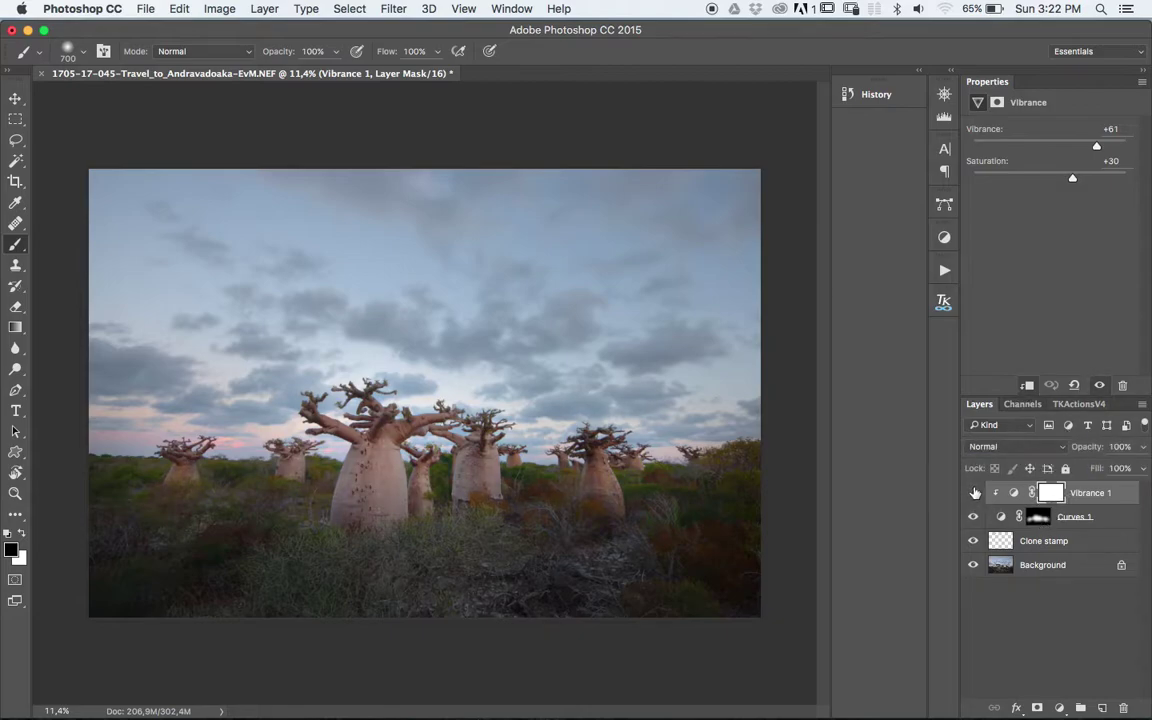
click(975, 493)
click(975, 493)
Add a Curves 2 layer with a three-point shadow-darkening curve and drag its mask toward the trash
click(1060, 708)
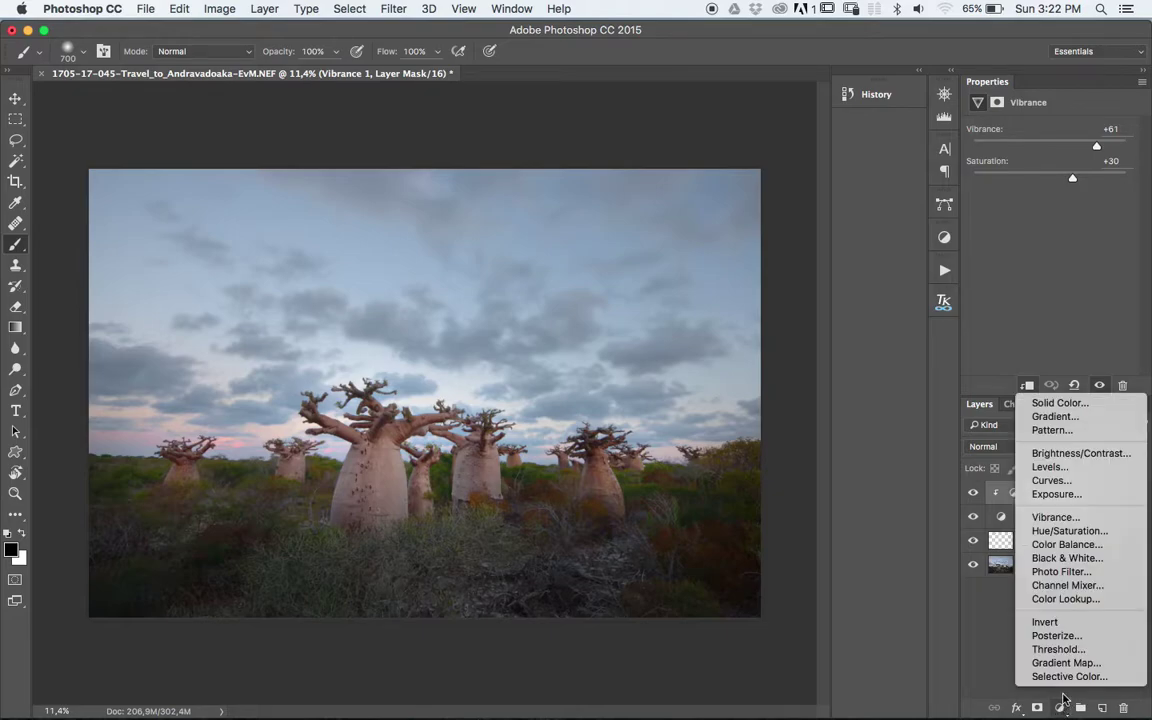
click(1068, 481)
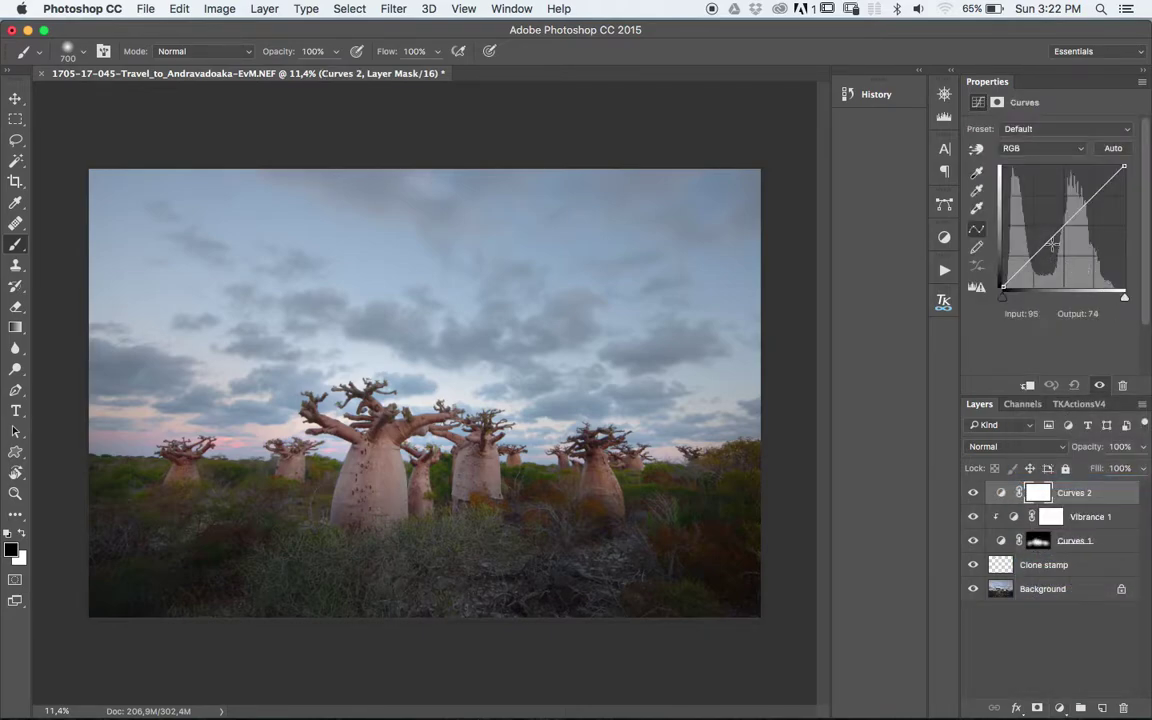
drag(1062, 233, 1066, 240)
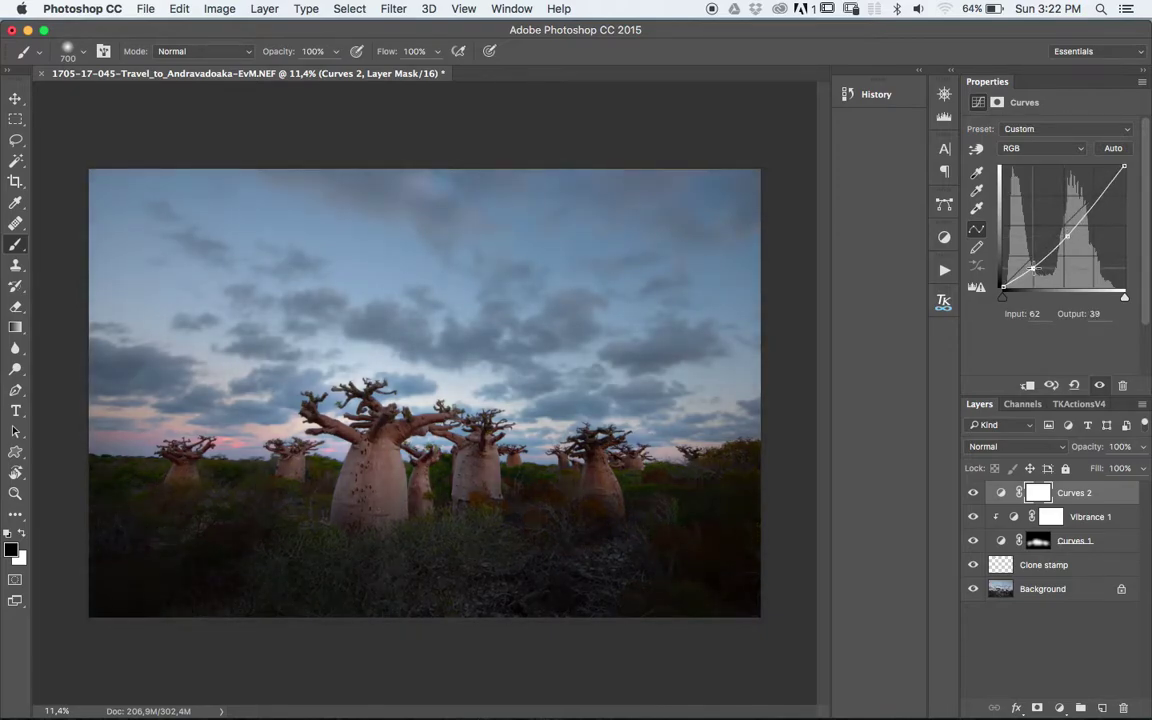
drag(1038, 268, 1036, 262)
drag(1102, 198, 1101, 190)
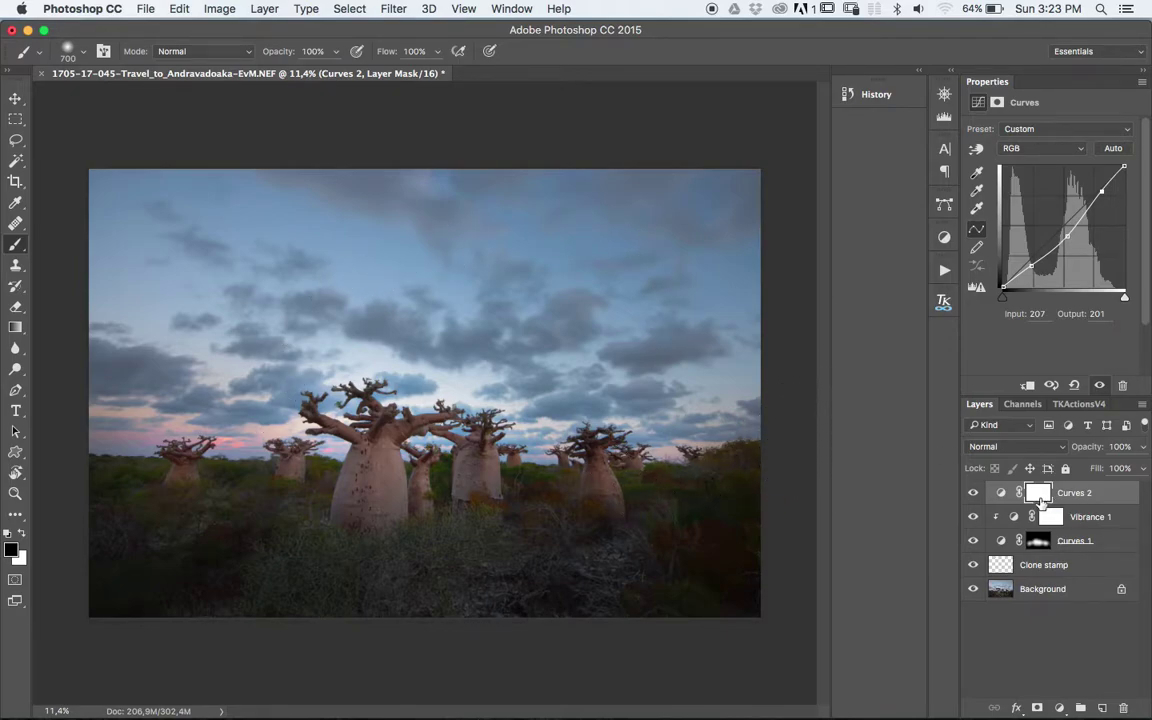
mouse_move(1038, 492)
mouse_down()
mouse_move(1105, 632)
mouse_move(1123, 708)
mouse_up()
Delete the Curves 2 mask and select the sky with the Quick Selection Tool
click(695, 261)
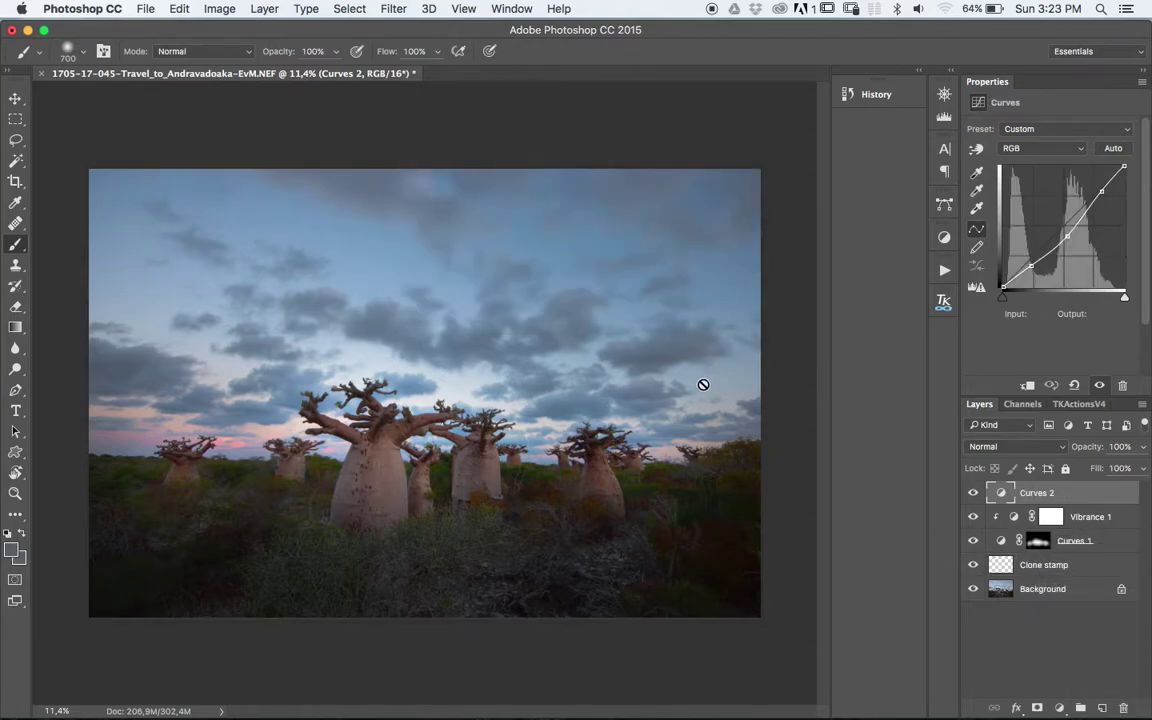
click(18, 163)
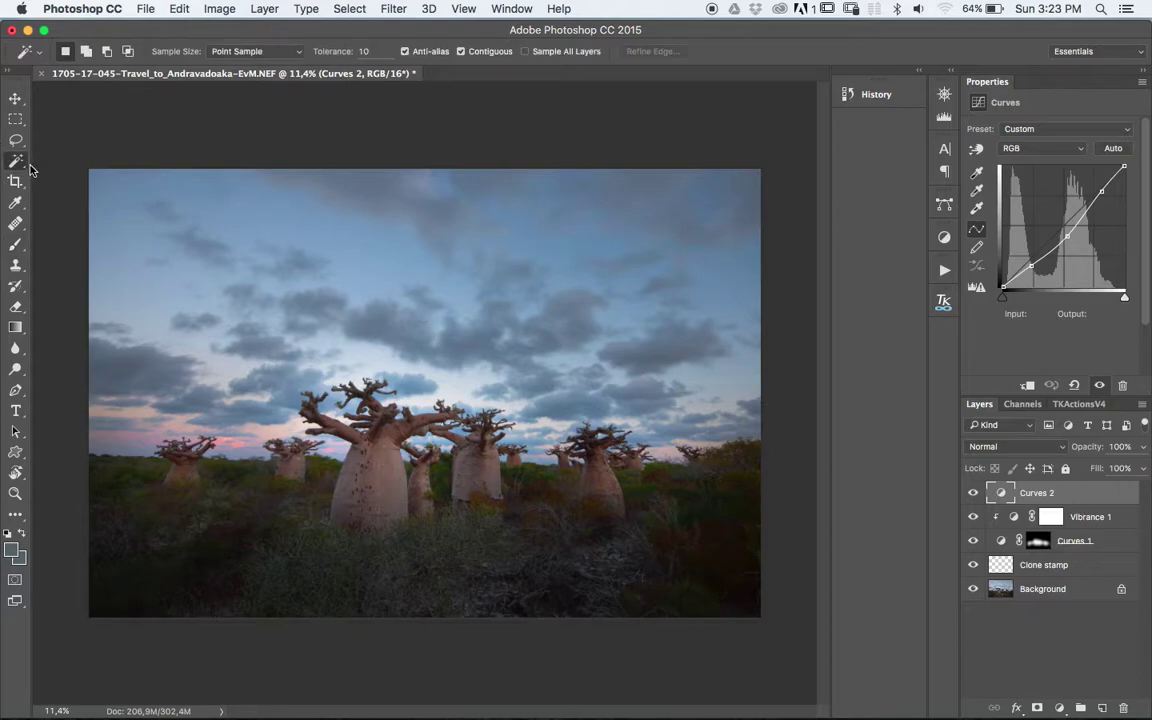
click(55, 159)
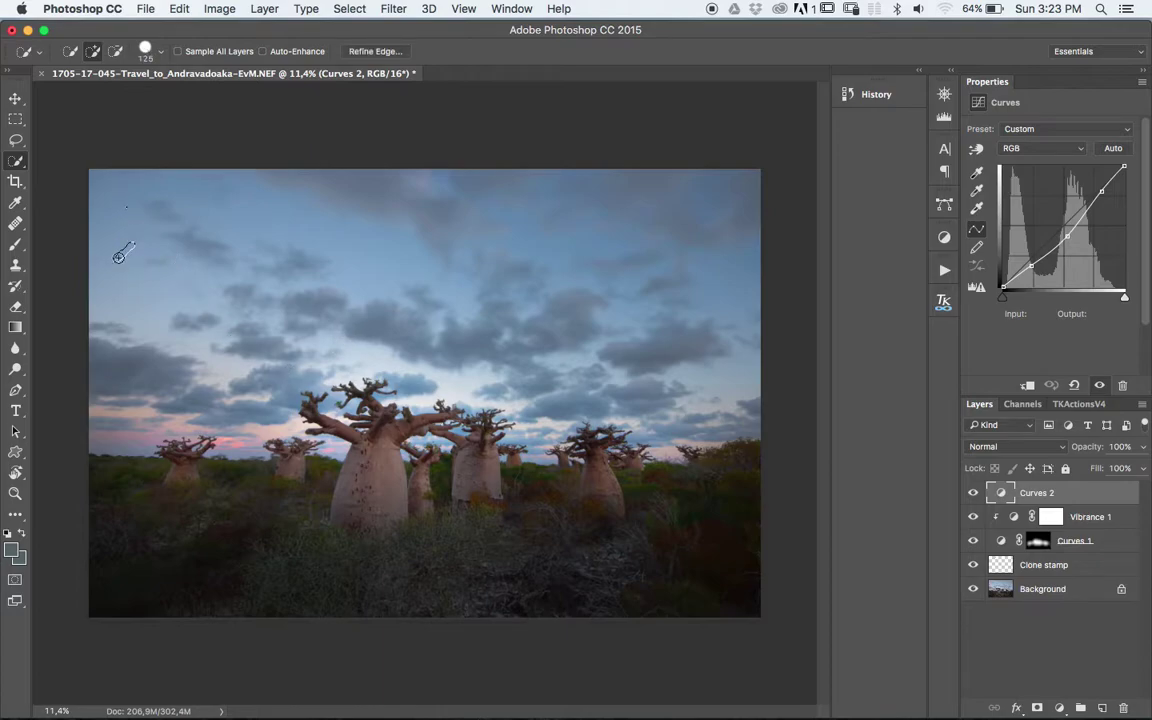
mouse_move(98, 198)
mouse_down()
mouse_move(110, 345)
mouse_move(236, 425)
mouse_move(393, 363)
mouse_move(542, 428)
mouse_up()
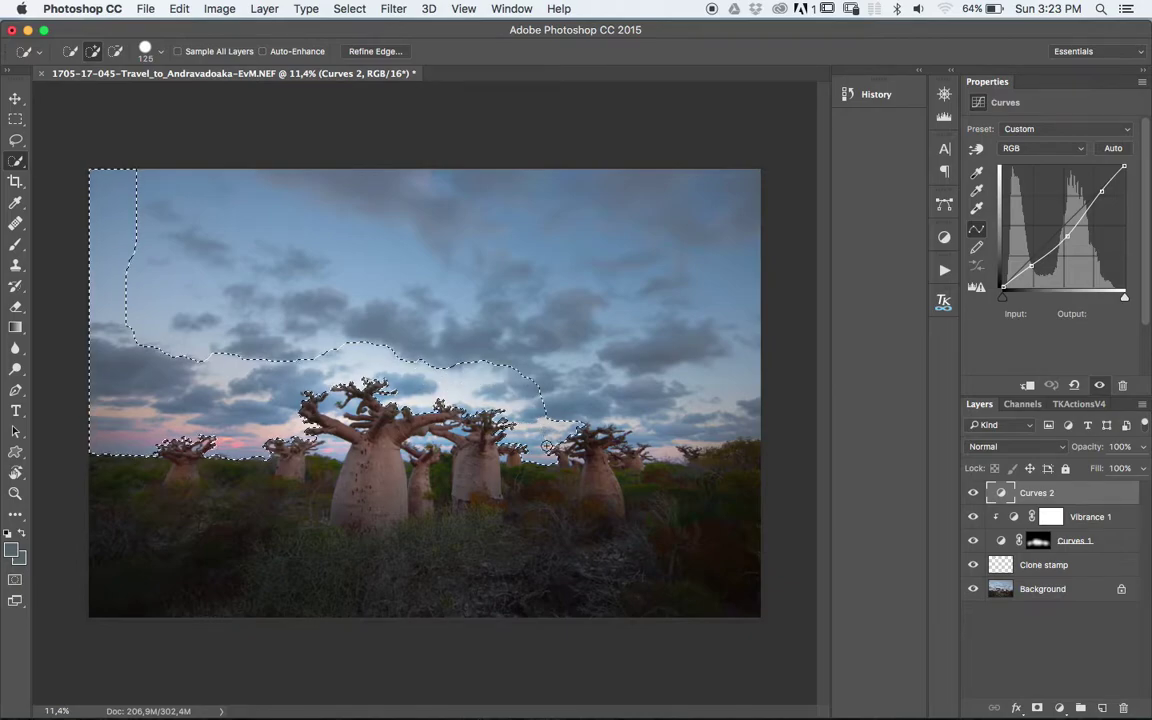
drag(542, 428, 668, 441)
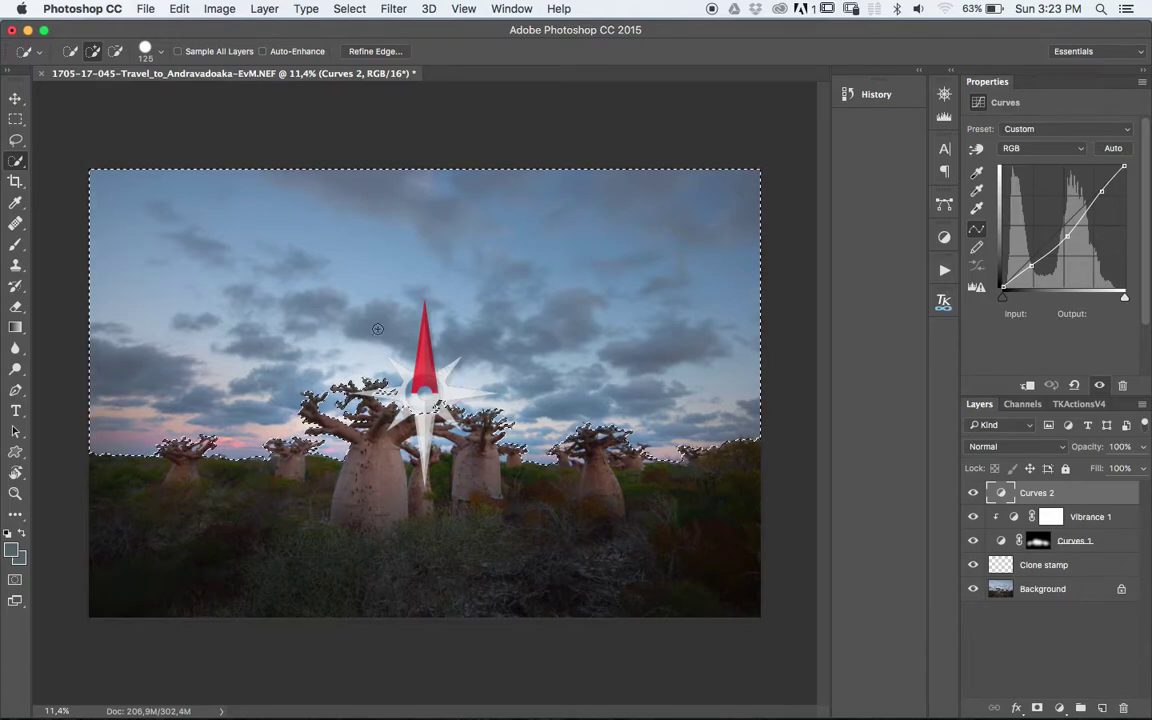
Zoom in and refine the sky selection around the baobab crowns and branches
right_click(436, 368)
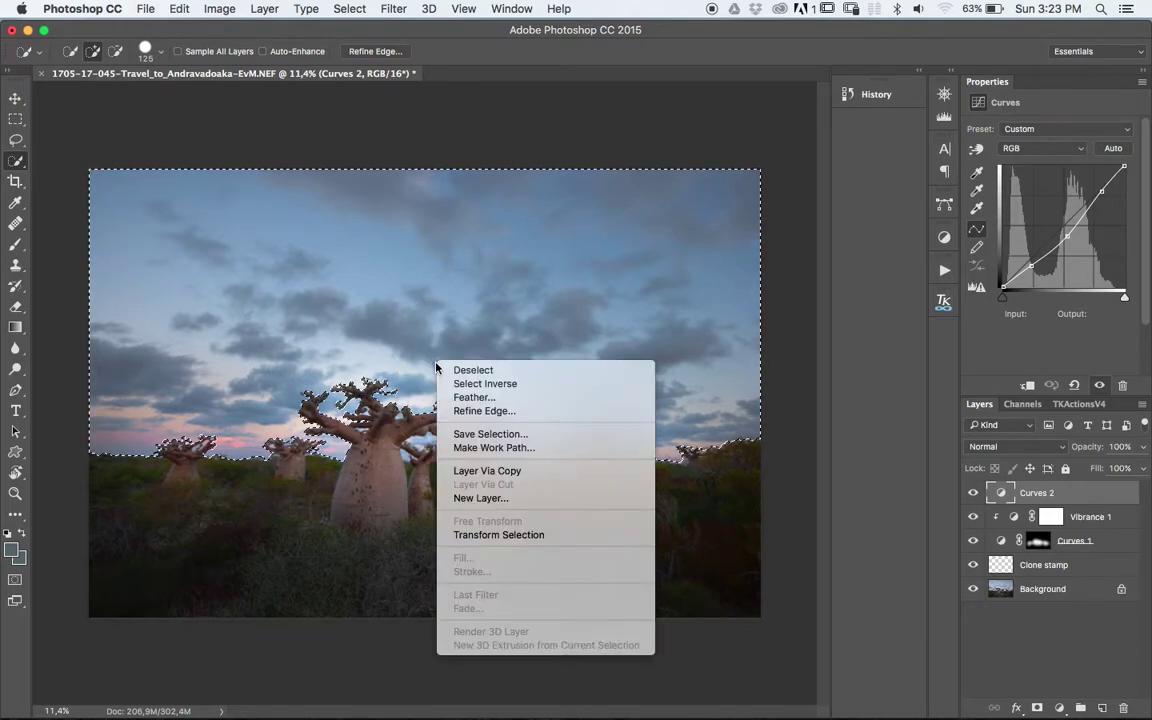
click(716, 102)
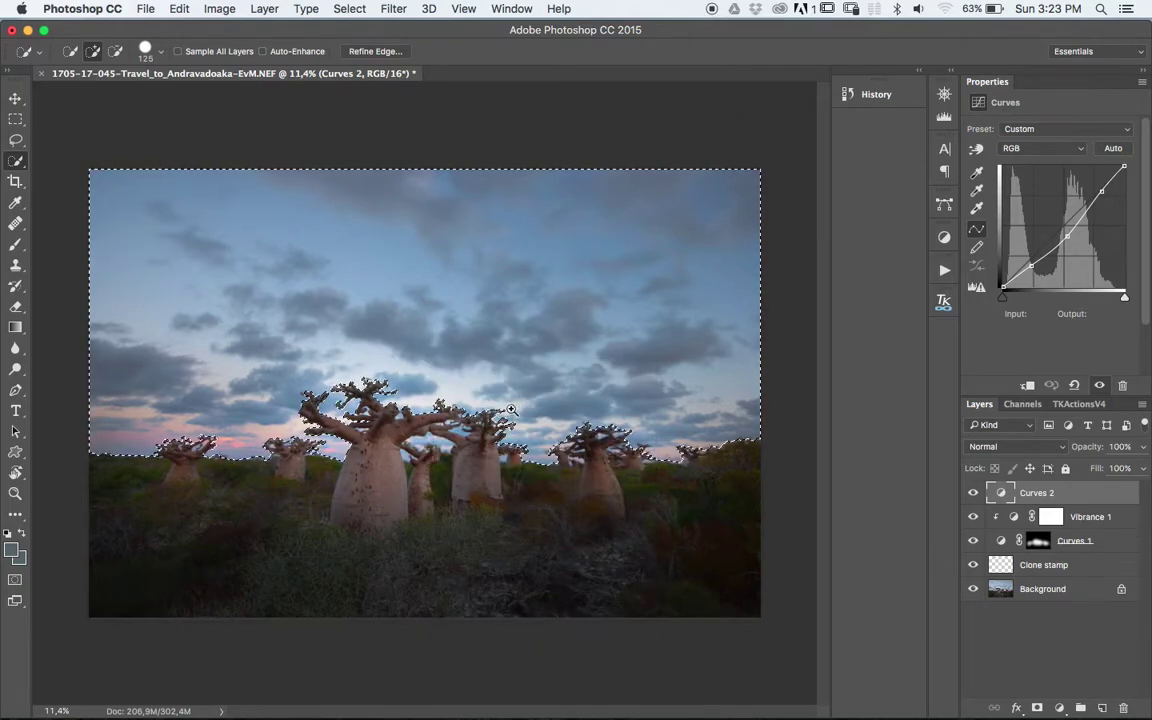
key(z)
drag(487, 432, 530, 432)
key(w)
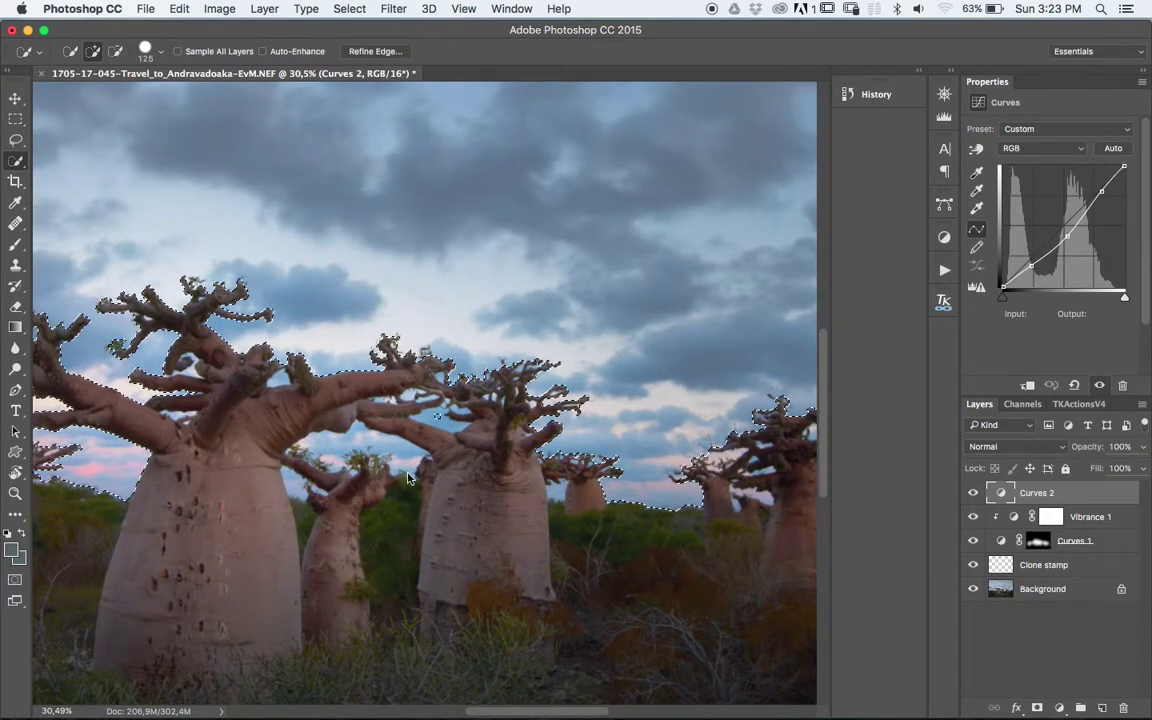
drag(368, 438, 293, 480)
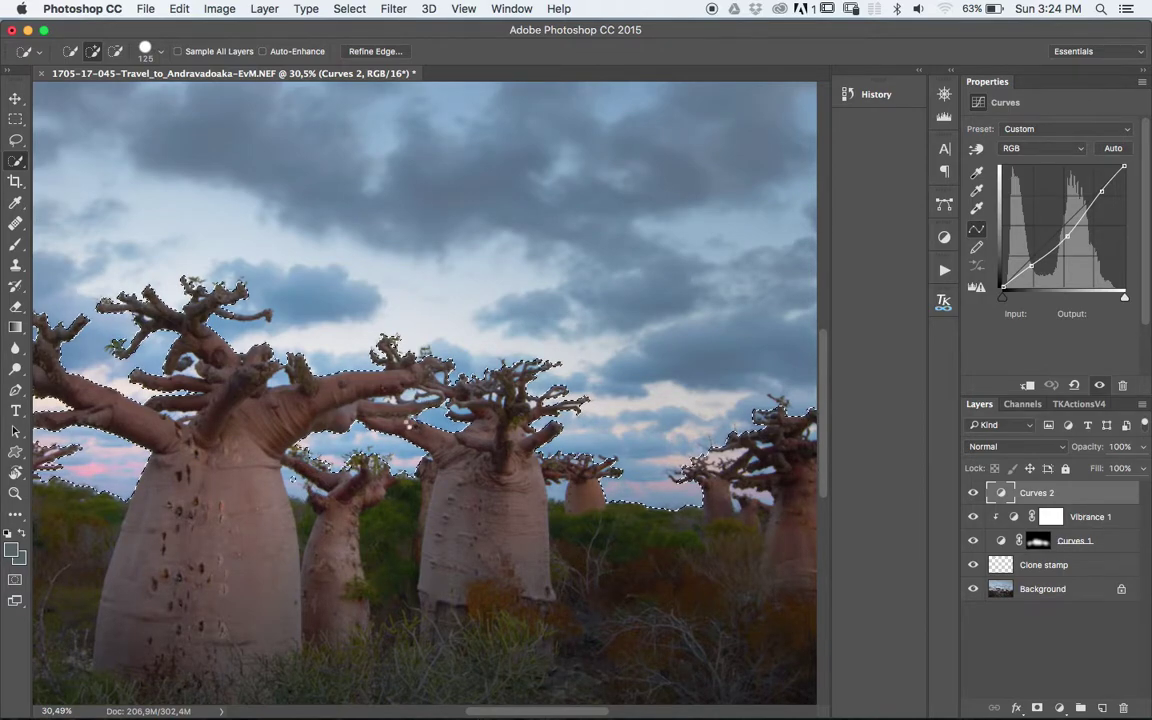
key(bracketleft)
key(bracketleft)
key(bracketleft)
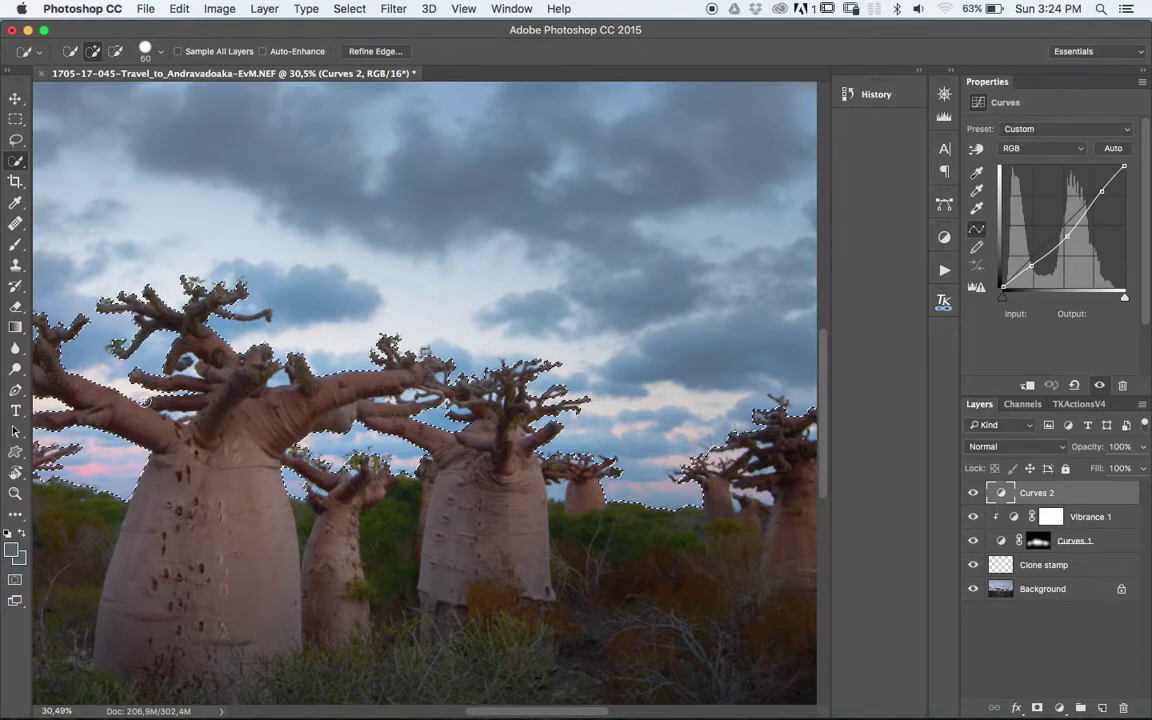
drag(147, 400, 190, 372)
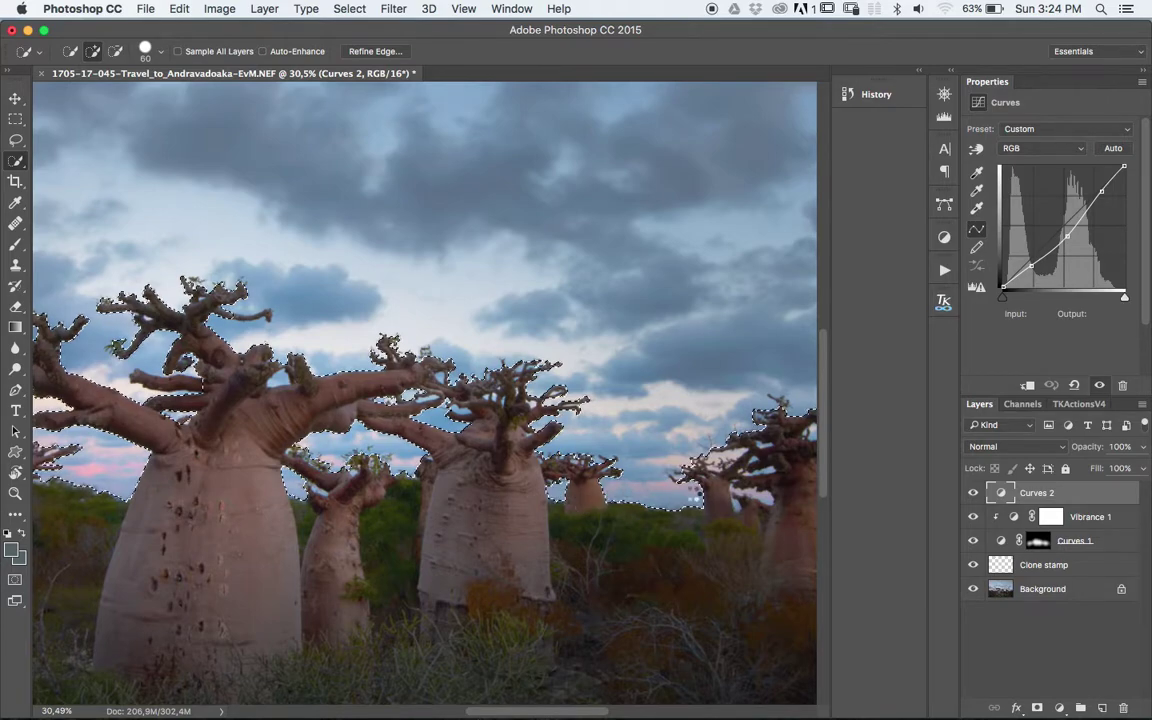
Fit the image on screen and add a Curves 2 mask from the sky selection
scroll(614, 447, right, 5)
scroll(506, 478, right, 5)
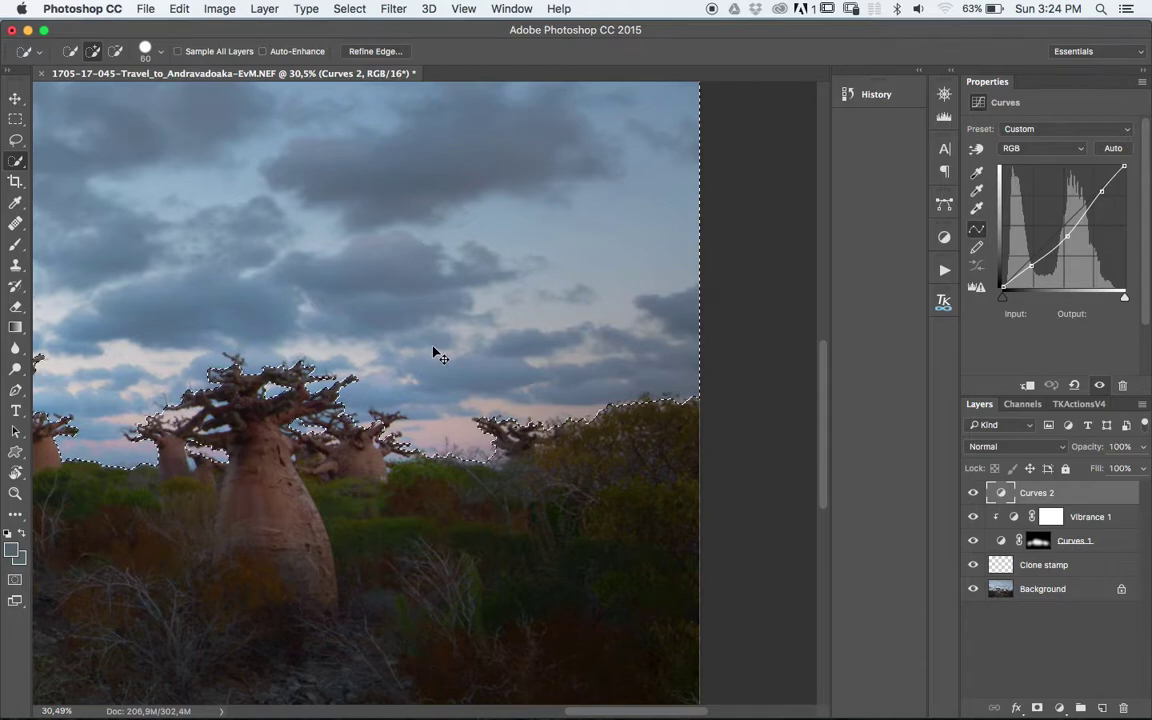
key(super+0)
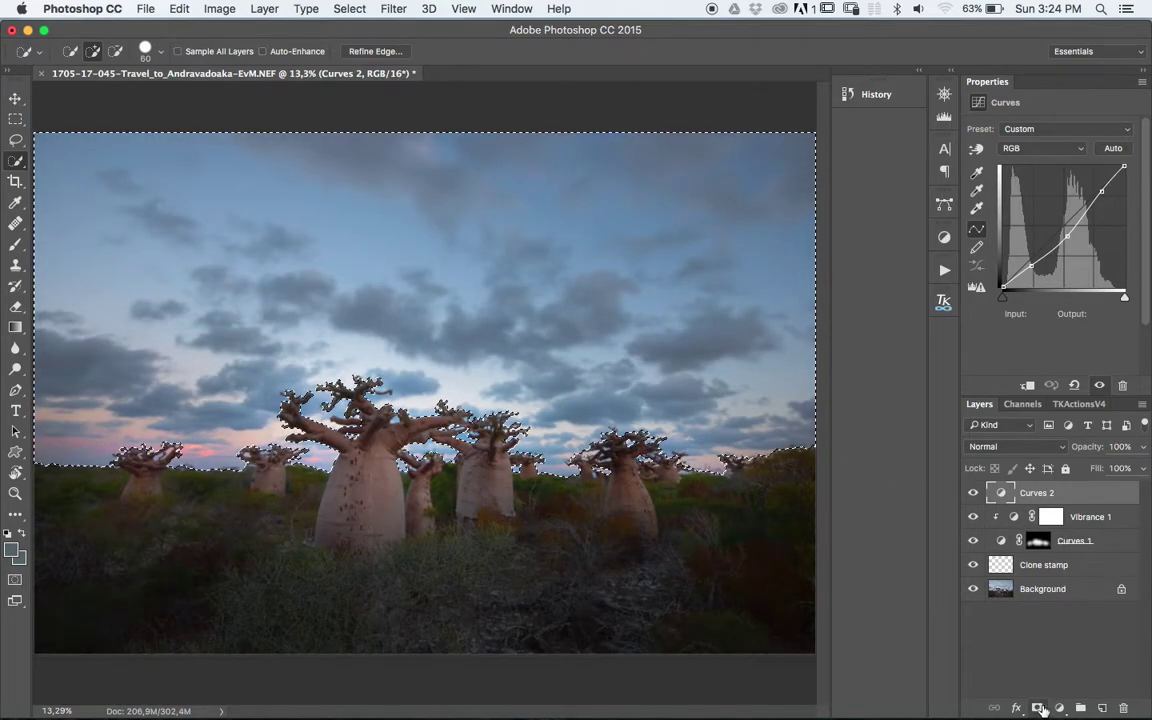
click(1038, 707)
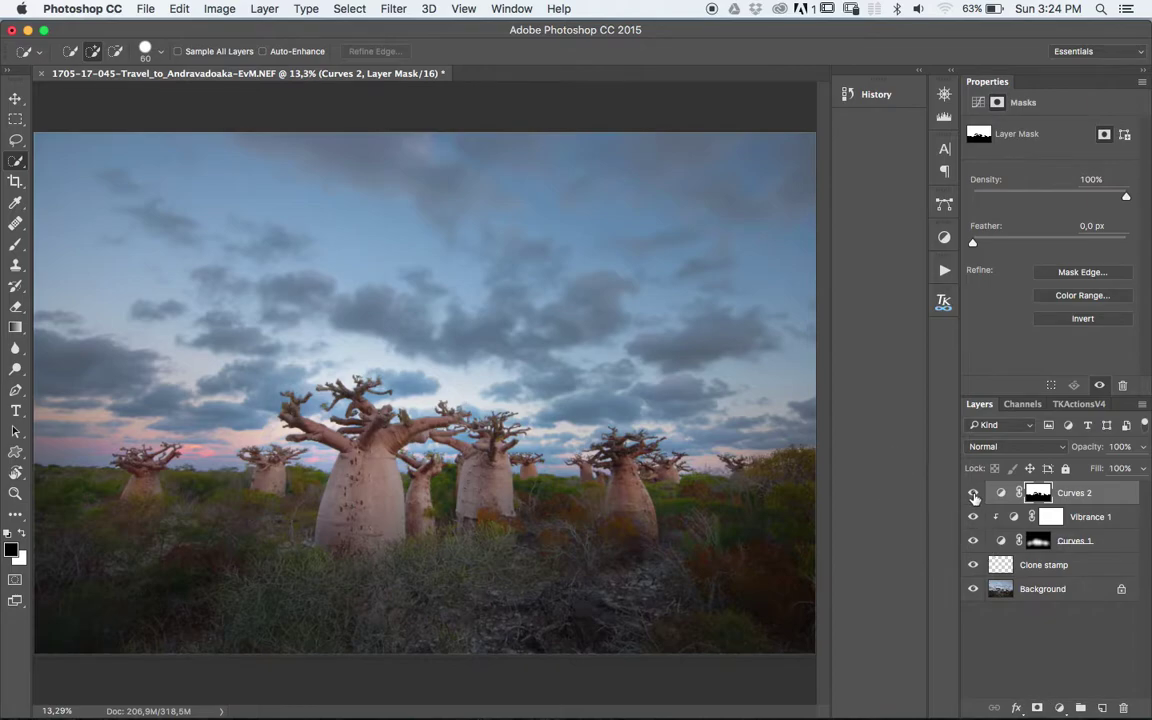
Feather the Curves 2 sky mask to 149.5 px and zoom in to check the treeline
click(974, 494)
click(974, 494)
click(974, 494)
drag(975, 245, 1087, 244)
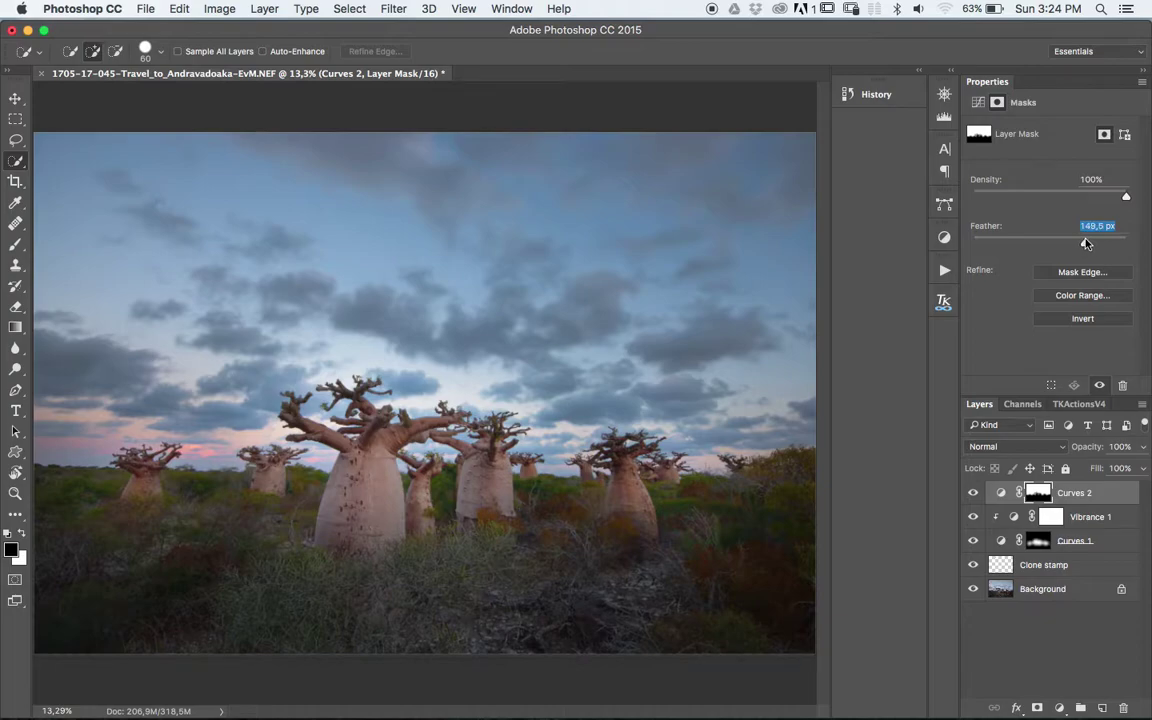
key(z)
drag(470, 412, 478, 421)
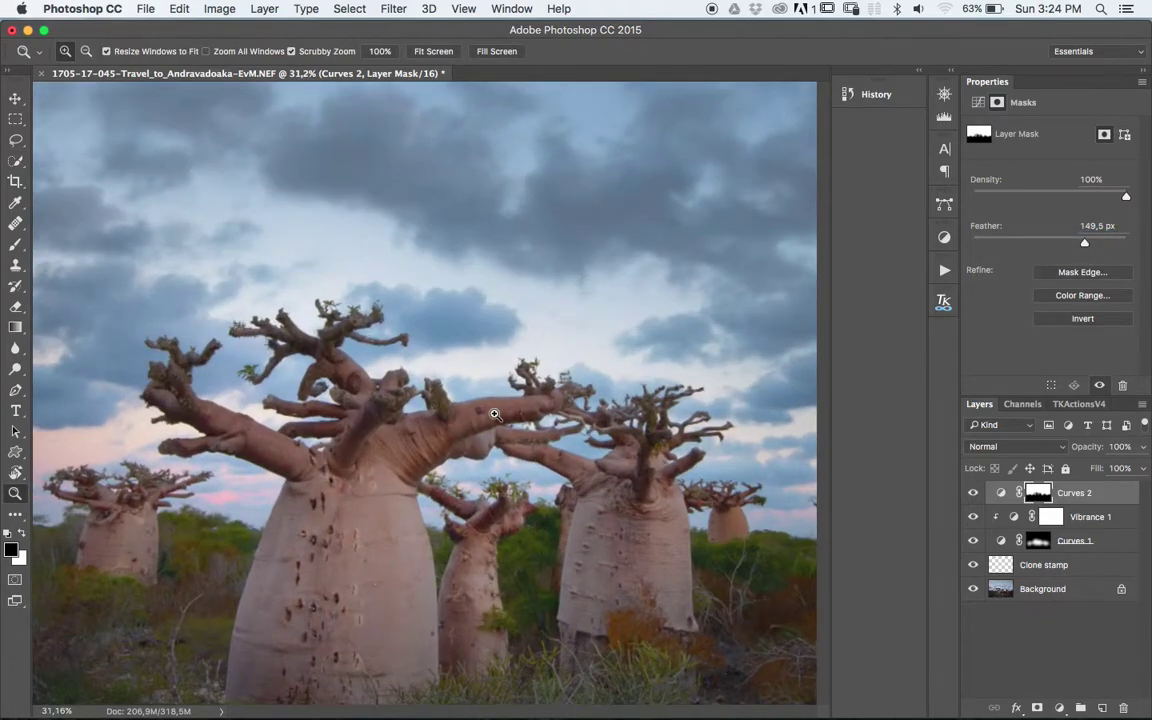
key(ctrl+0)
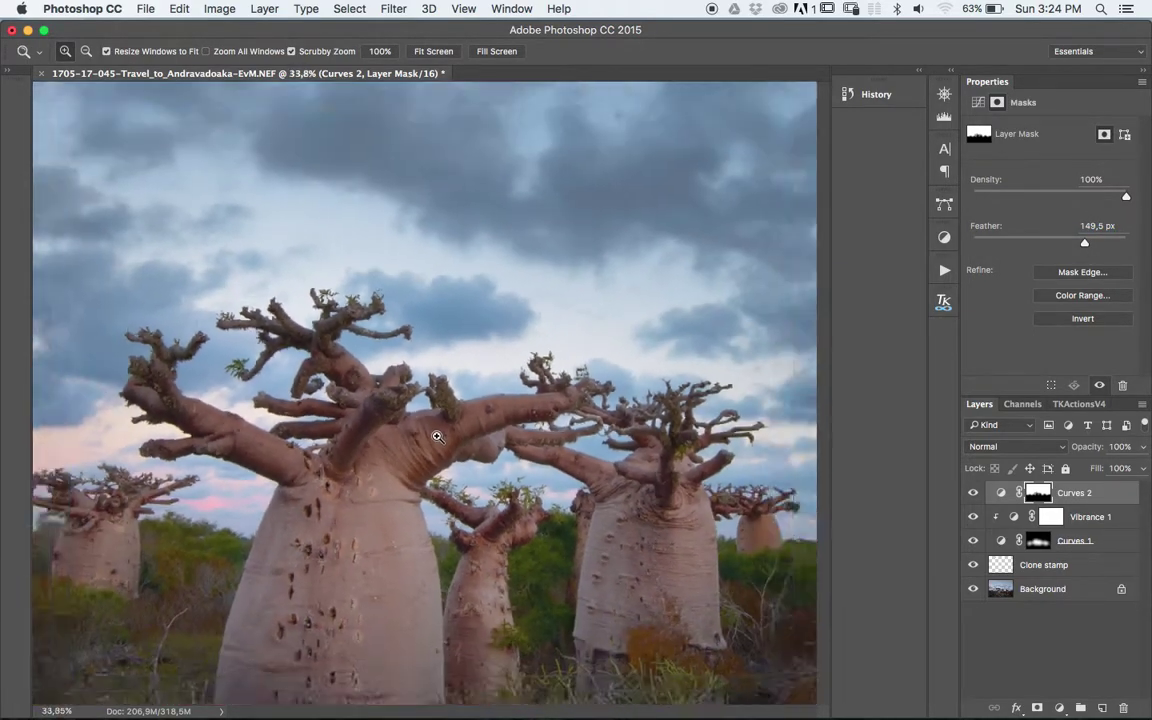
key(w)
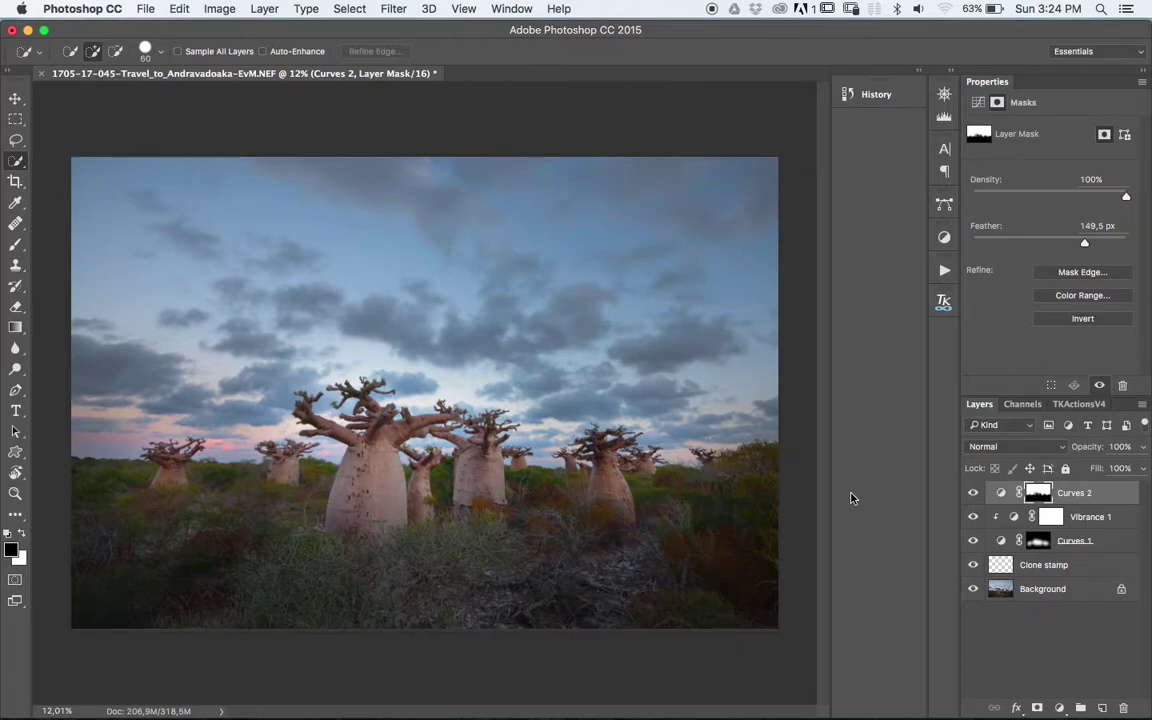
click(1083, 493)
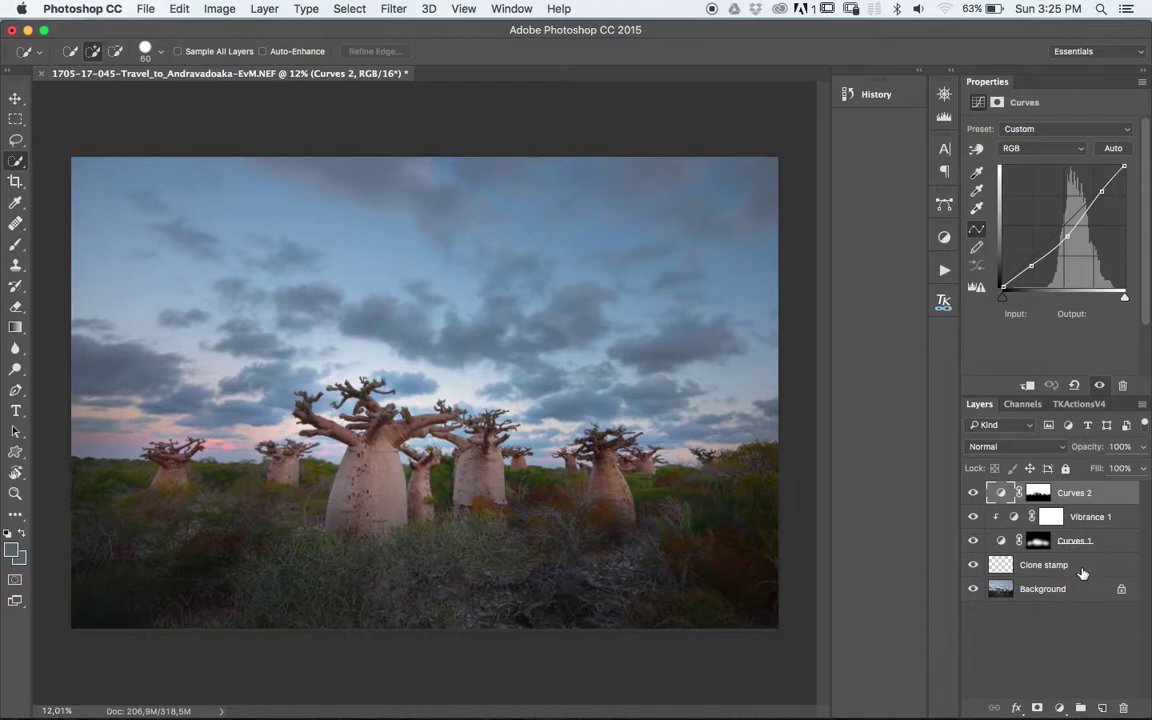
Group the Curves 2 through Clone stamp layers into Group 1
shift+click(1081, 571)
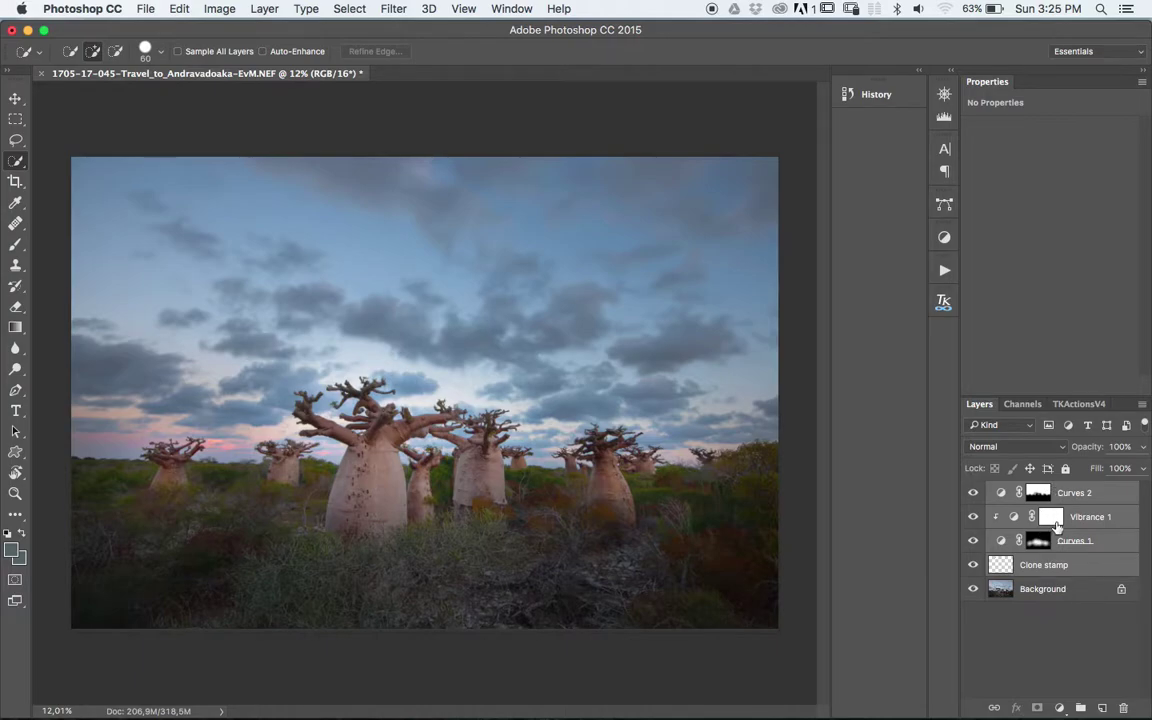
right_click(1061, 541)
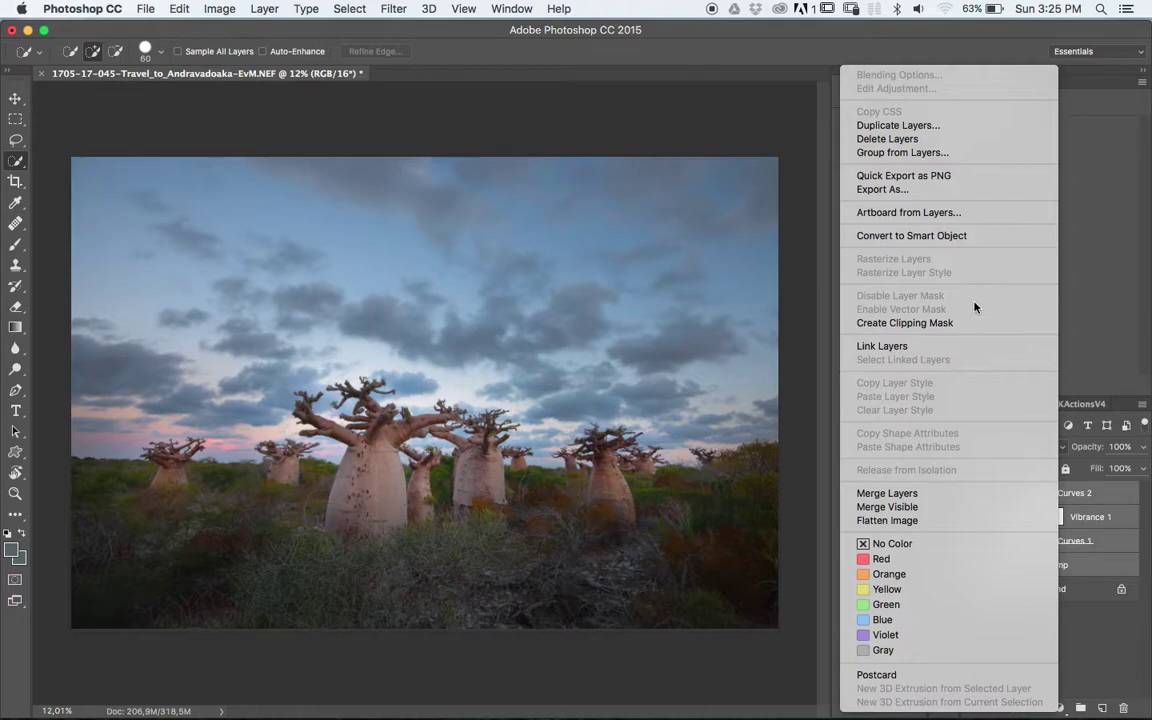
click(951, 155)
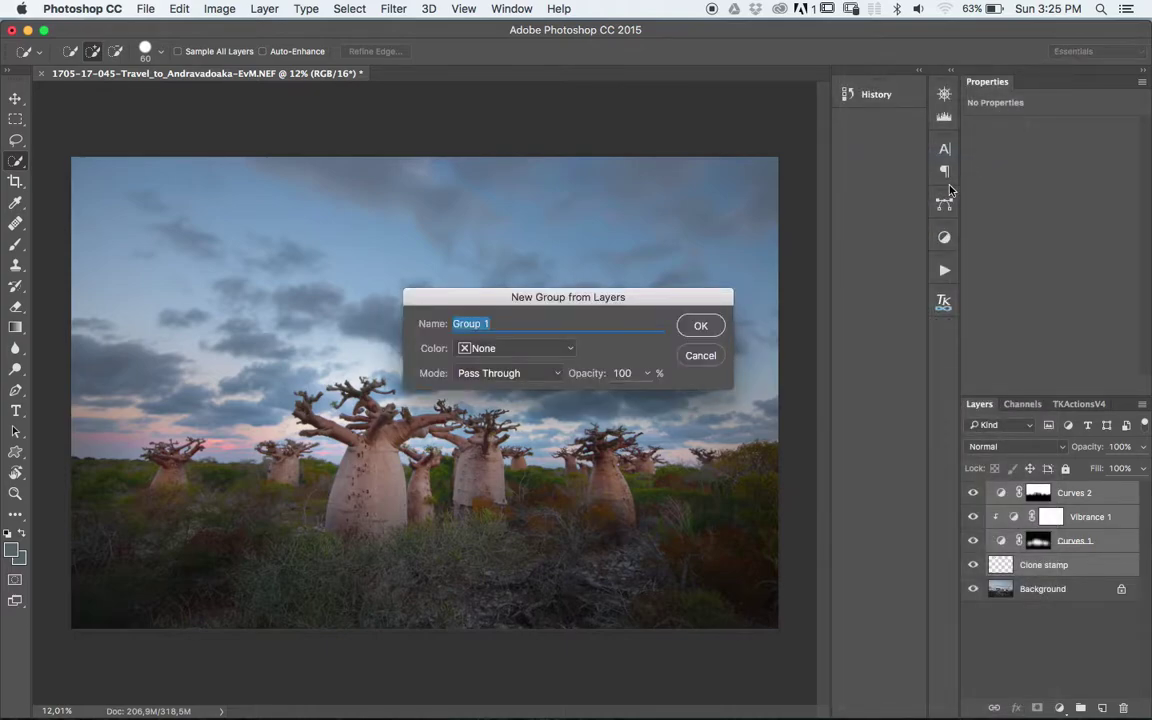
click(728, 326)
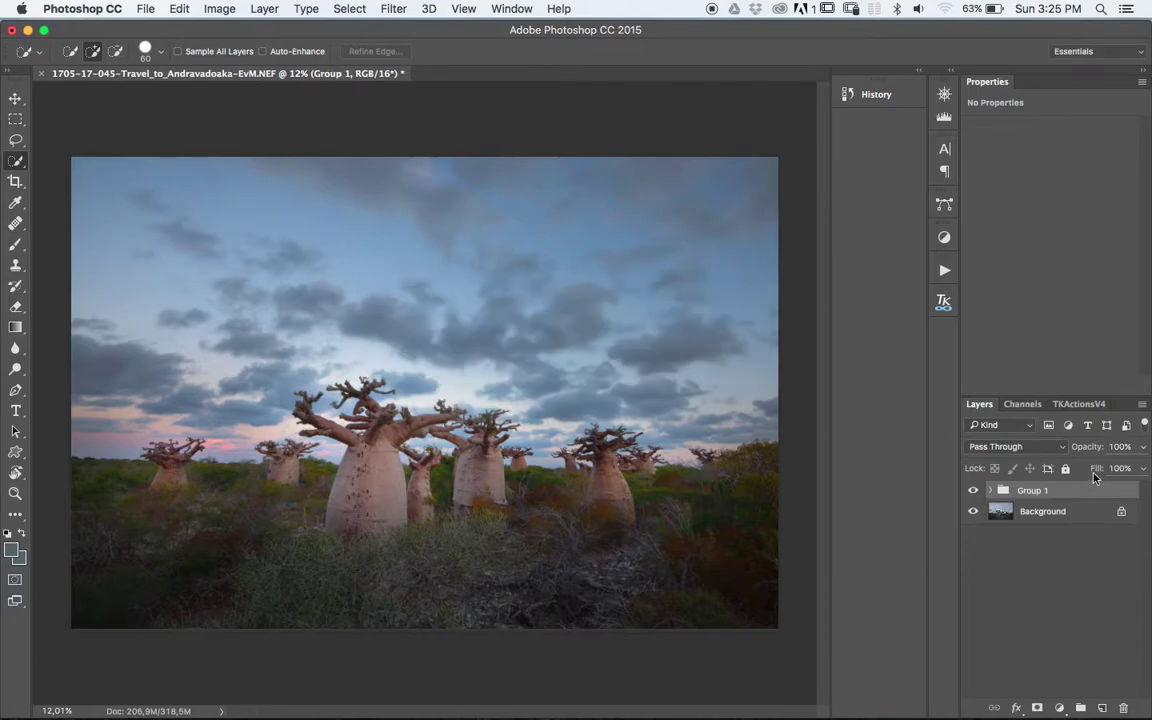
Toggle Group 1's visibility to compare before and after, leaving it visible
click(974, 490)
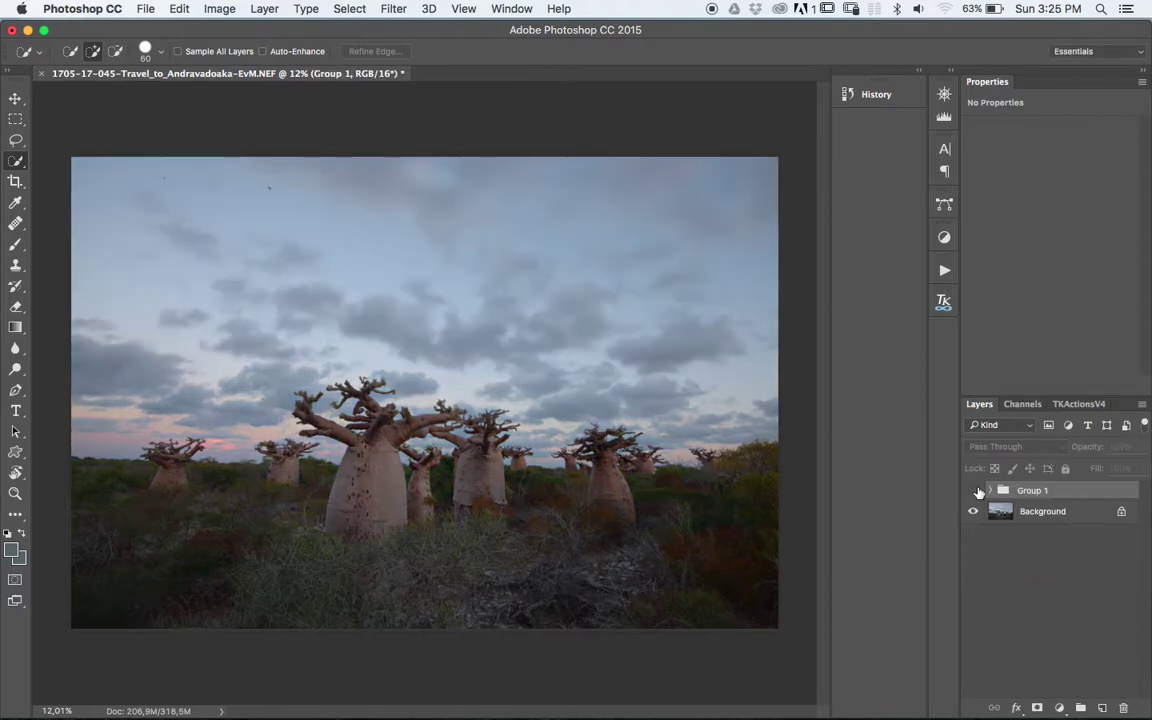
click(974, 490)
click(974, 490)
click(974, 490)
click(974, 490)
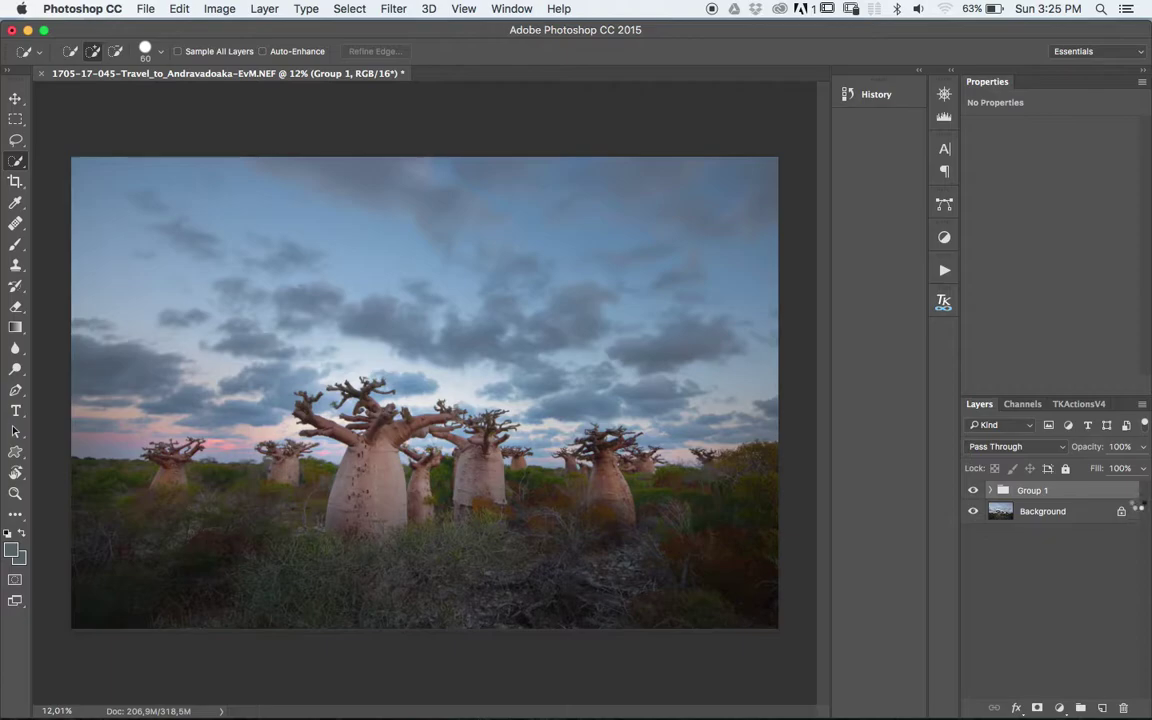
Stamp all visible layers into Layer 1 and open it in Color Efex Pro 4's Pro Contrast
key(ctrl+shift+alt+e)
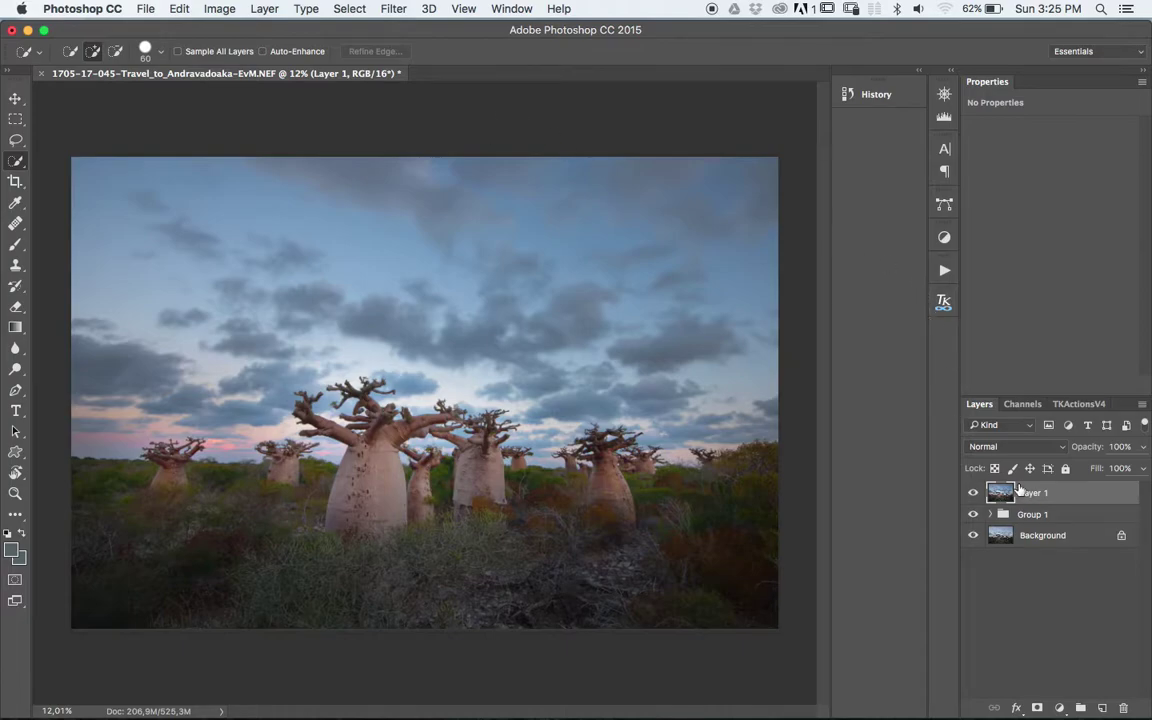
click(393, 9)
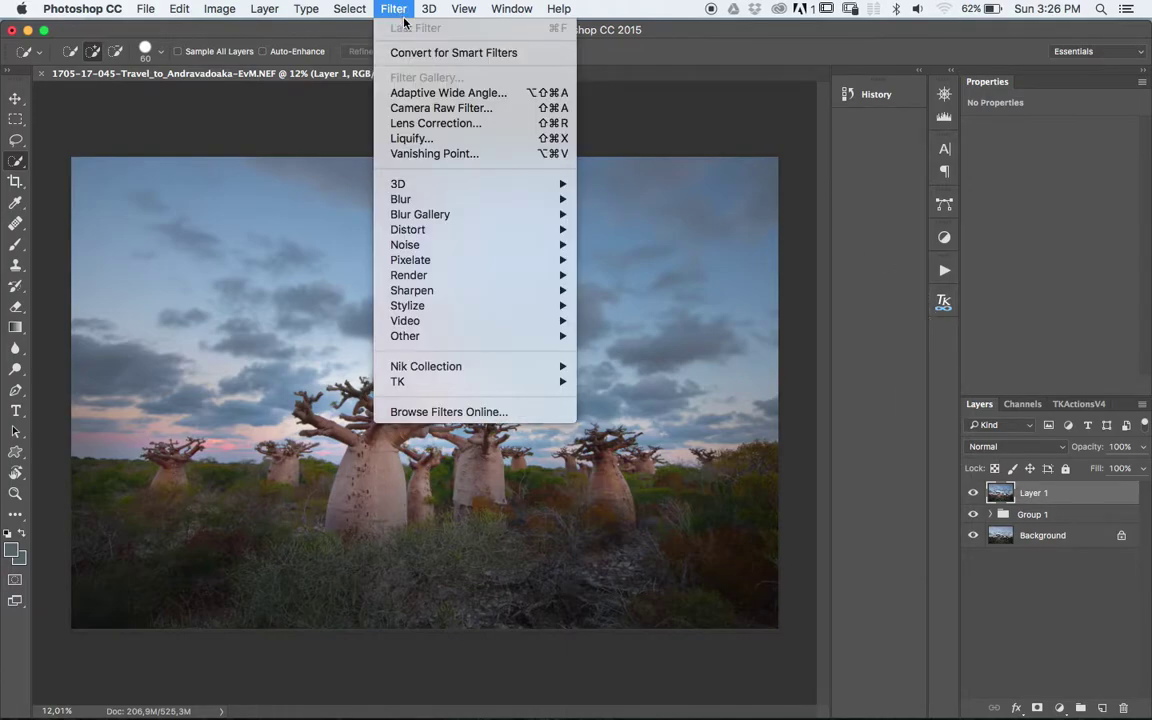
click(622, 392)
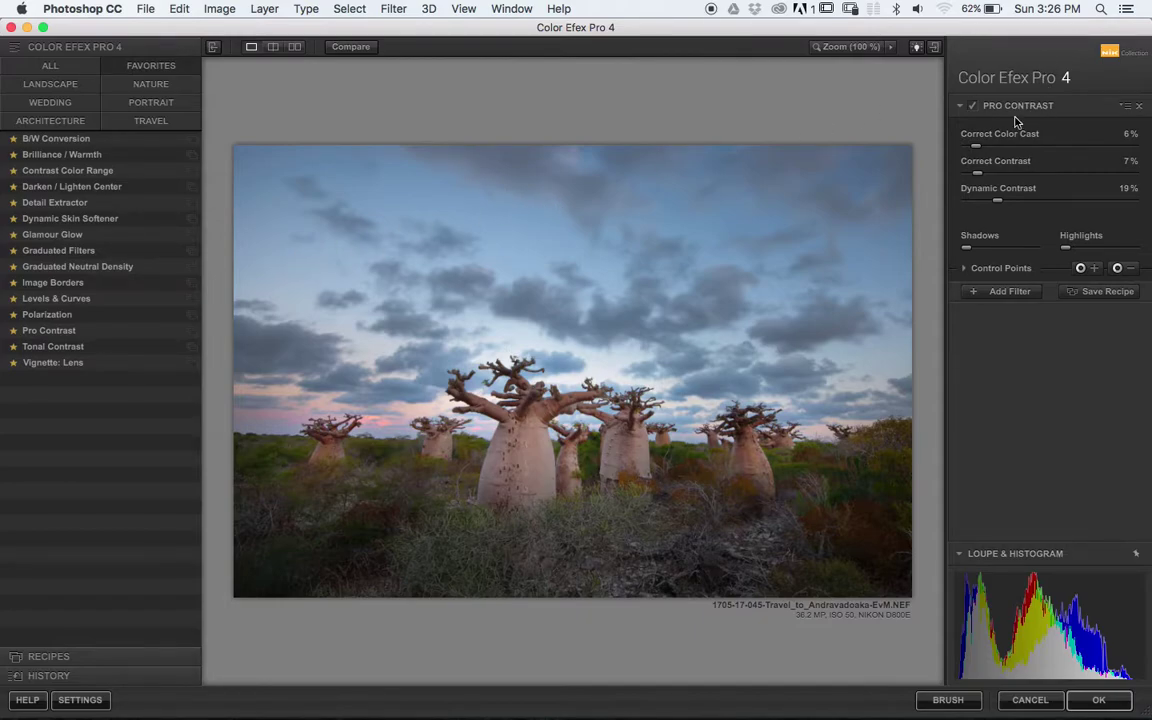
Compare Pro Contrast on and off and settle Correct Color Cast at 33%
click(975, 106)
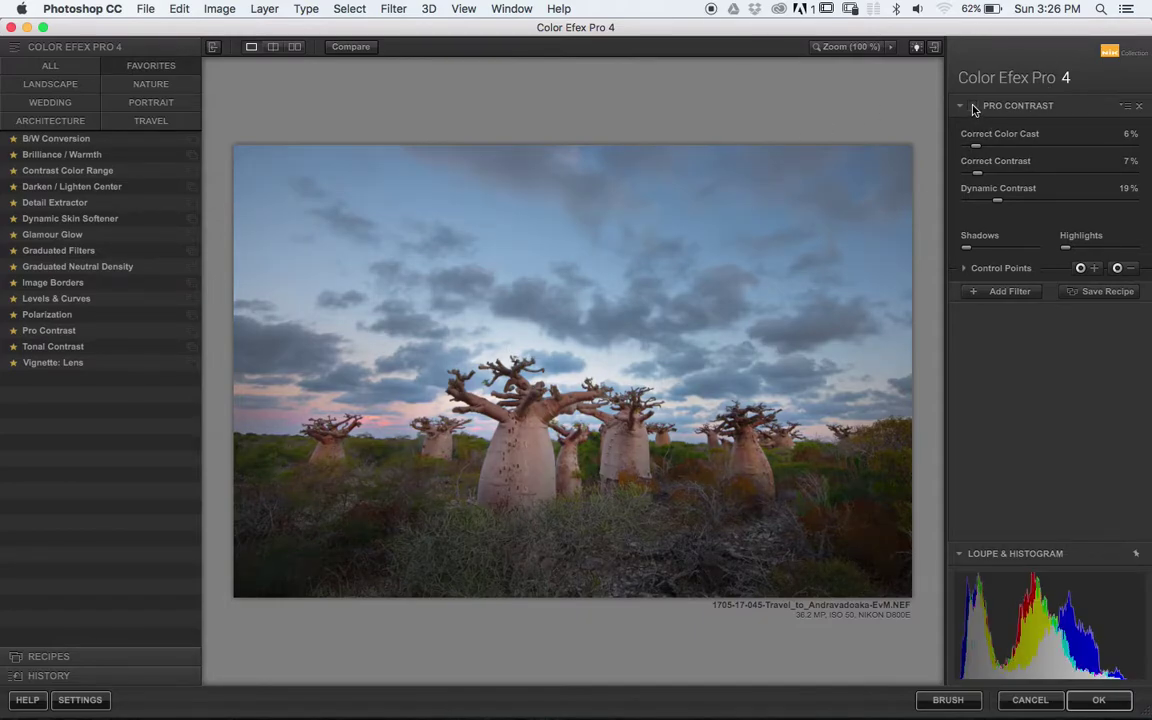
click(975, 106)
click(977, 107)
click(975, 106)
click(976, 110)
click(975, 107)
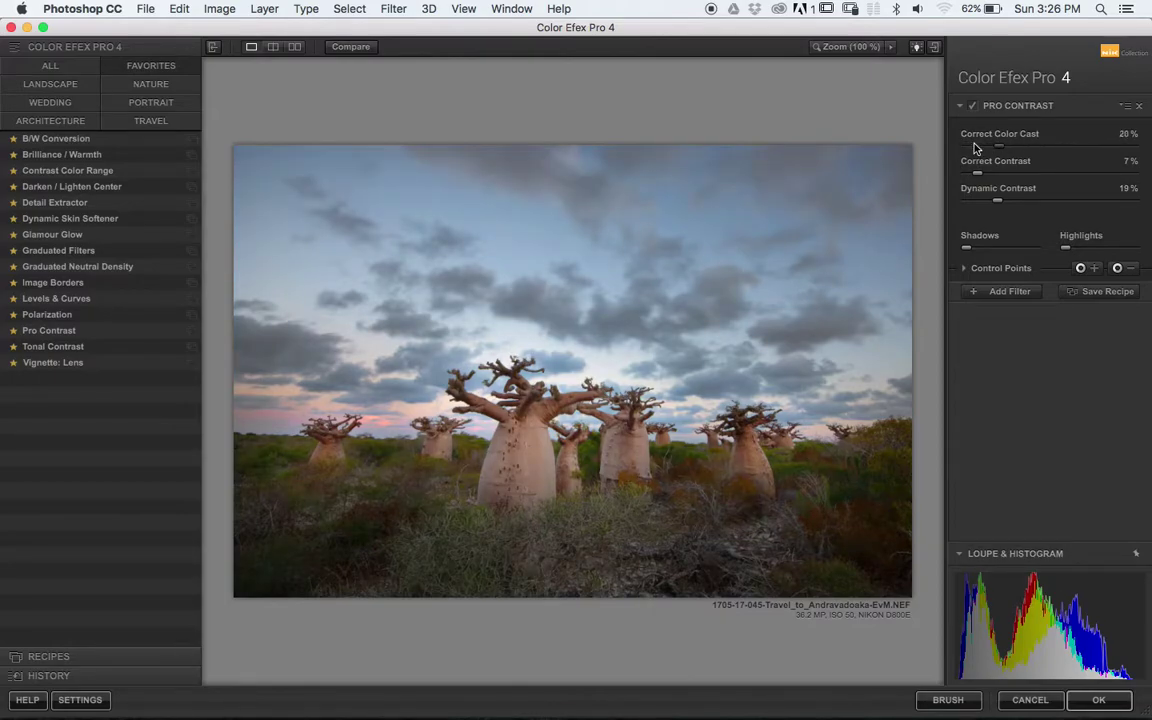
drag(977, 147, 1069, 146)
drag(993, 150, 1105, 150)
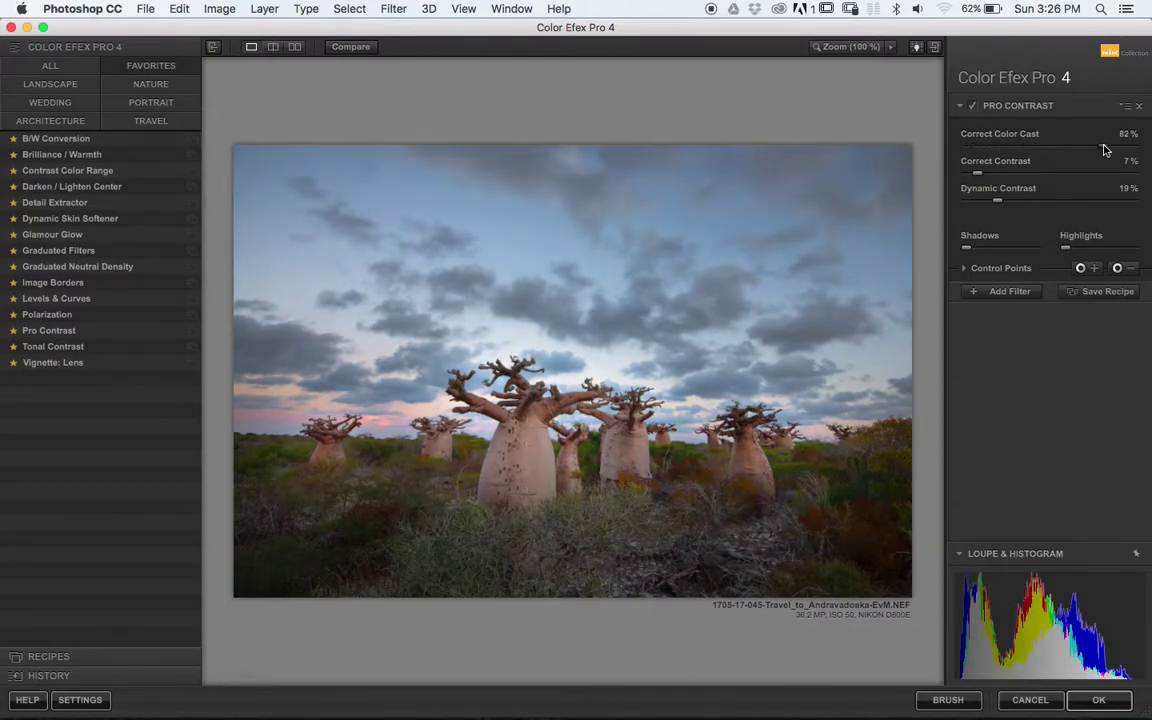
drag(1105, 150, 1053, 150)
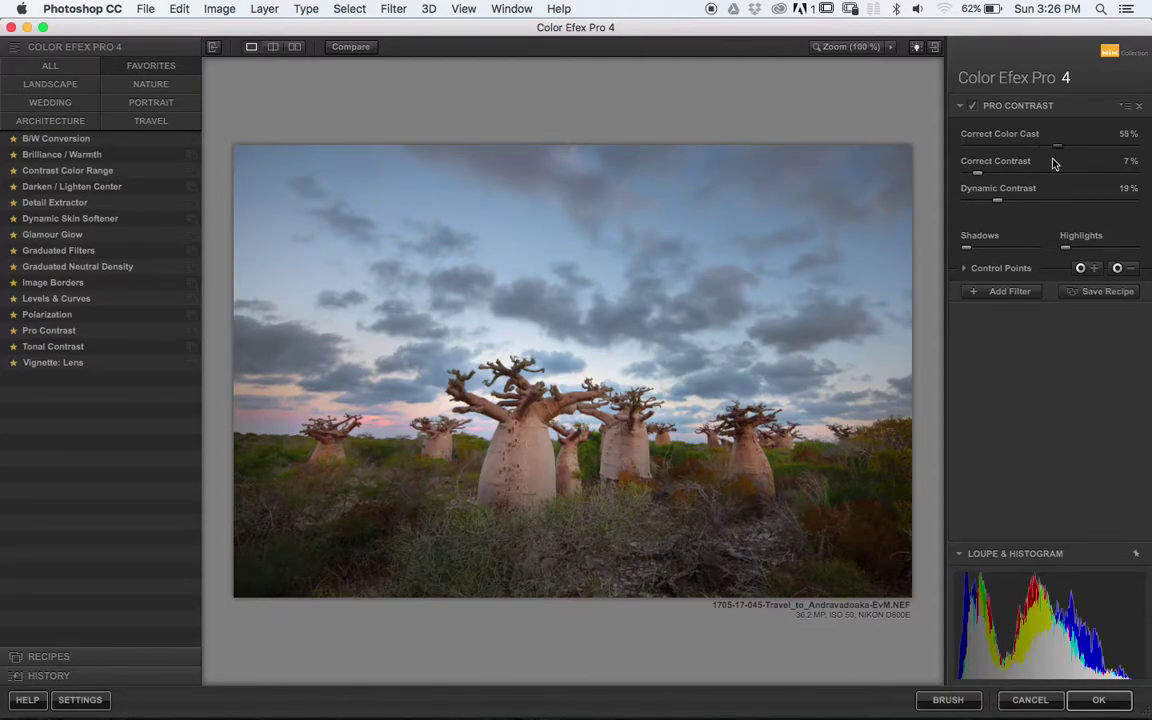
click(973, 106)
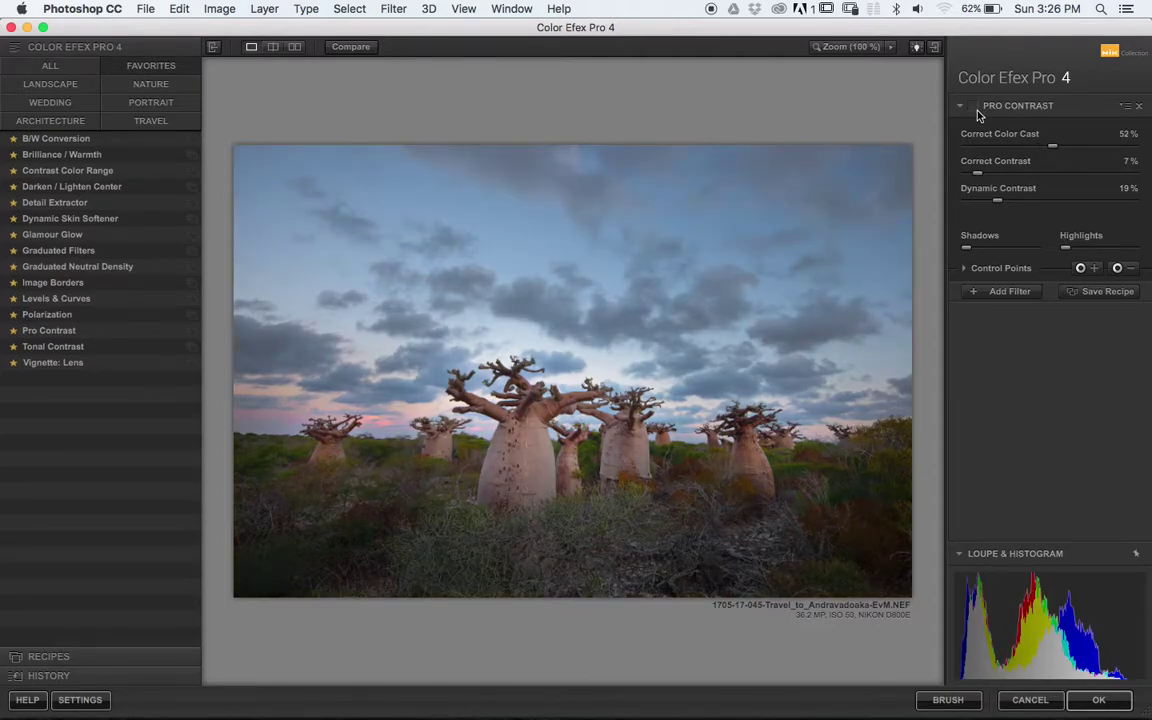
mouse_move(1051, 148)
mouse_down()
mouse_move(1020, 148)
mouse_move(1031, 170)
mouse_move(990, 185)
mouse_move(933, 188)
mouse_move(977, 185)
mouse_move(964, 207)
mouse_move(1044, 203)
mouse_move(1002, 208)
mouse_move(1021, 207)
mouse_up()
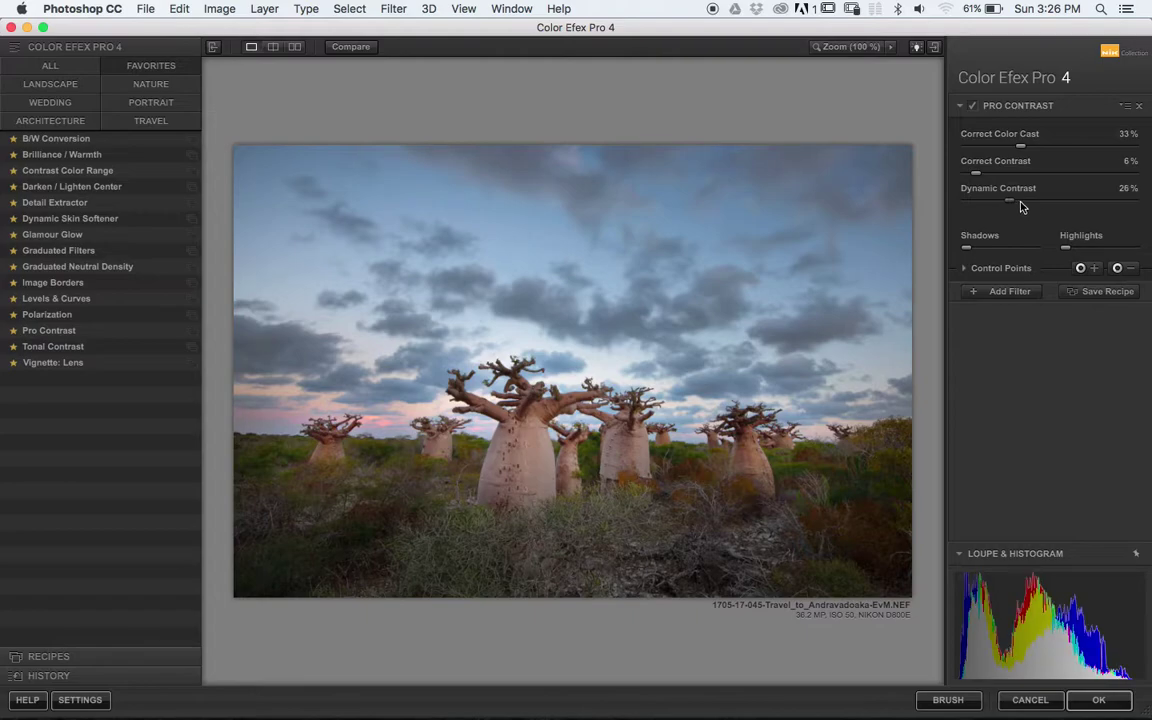
Reset Dynamic Contrast, raise it to 14%, and apply the filter back to Photoshop
click(974, 108)
click(974, 108)
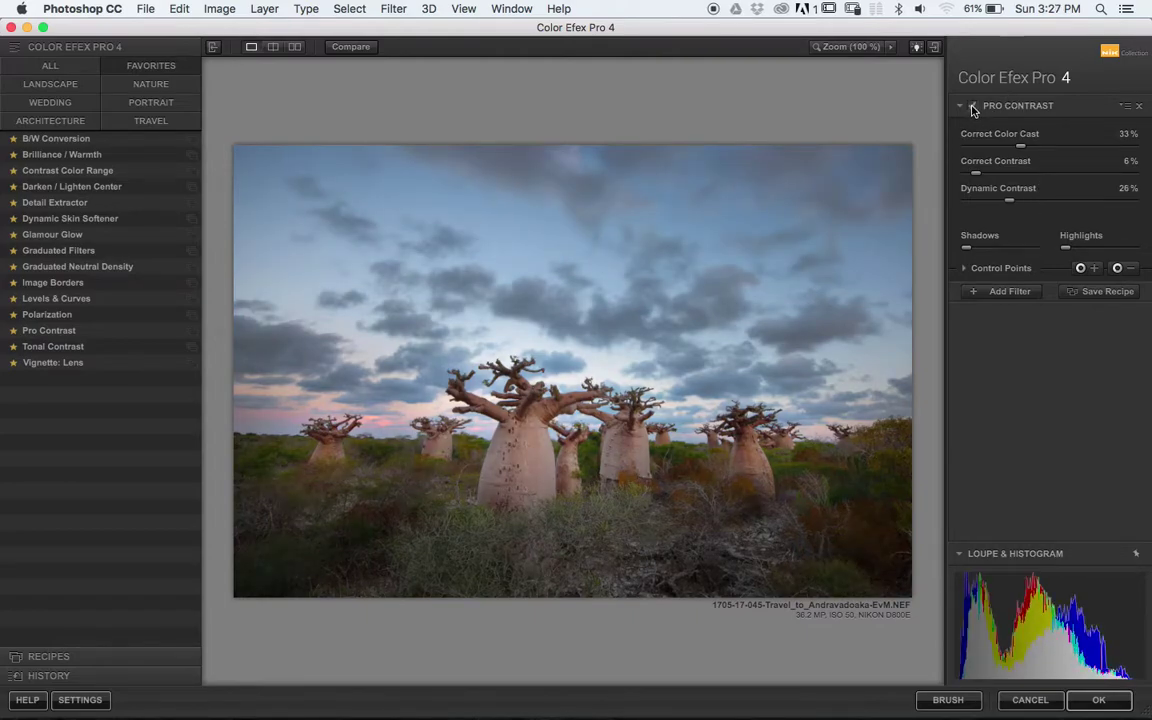
click(974, 108)
double_click(1008, 203)
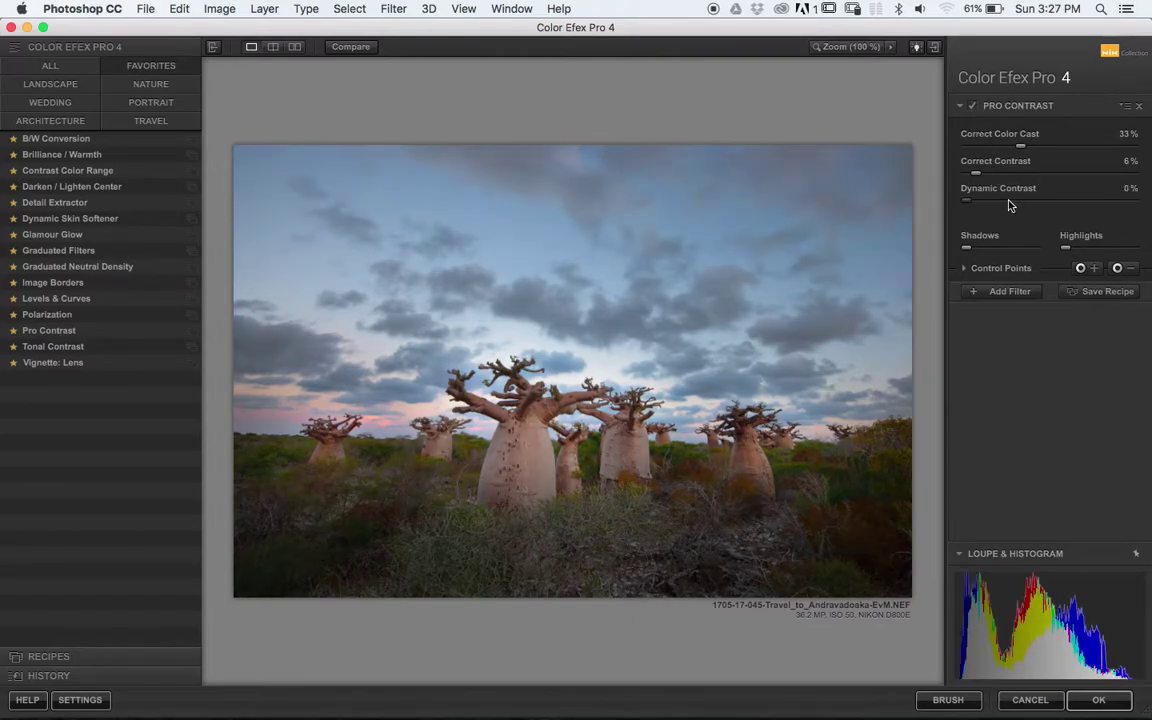
drag(967, 205, 993, 205)
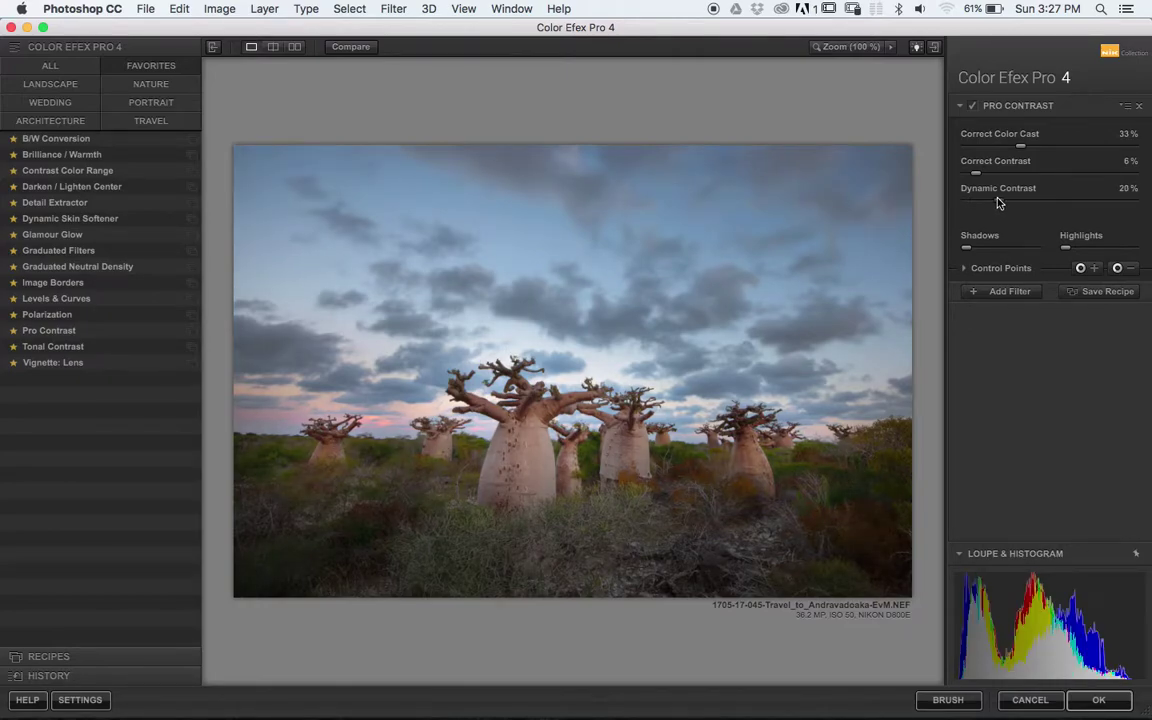
click(974, 108)
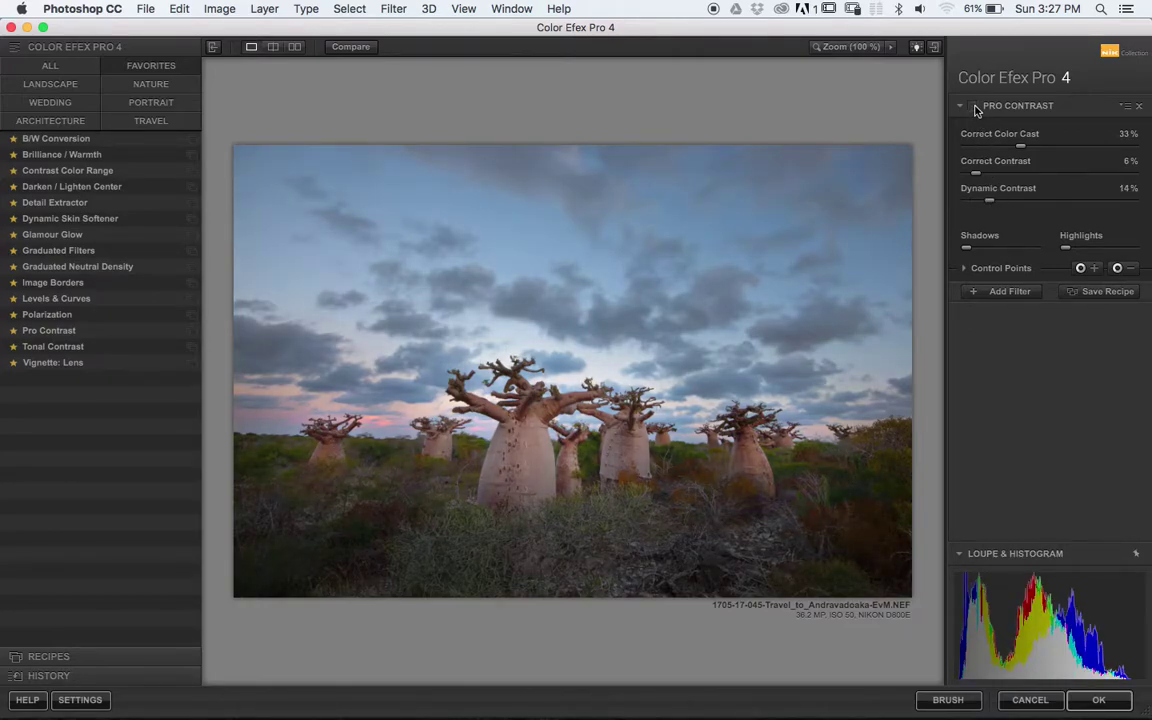
click(974, 108)
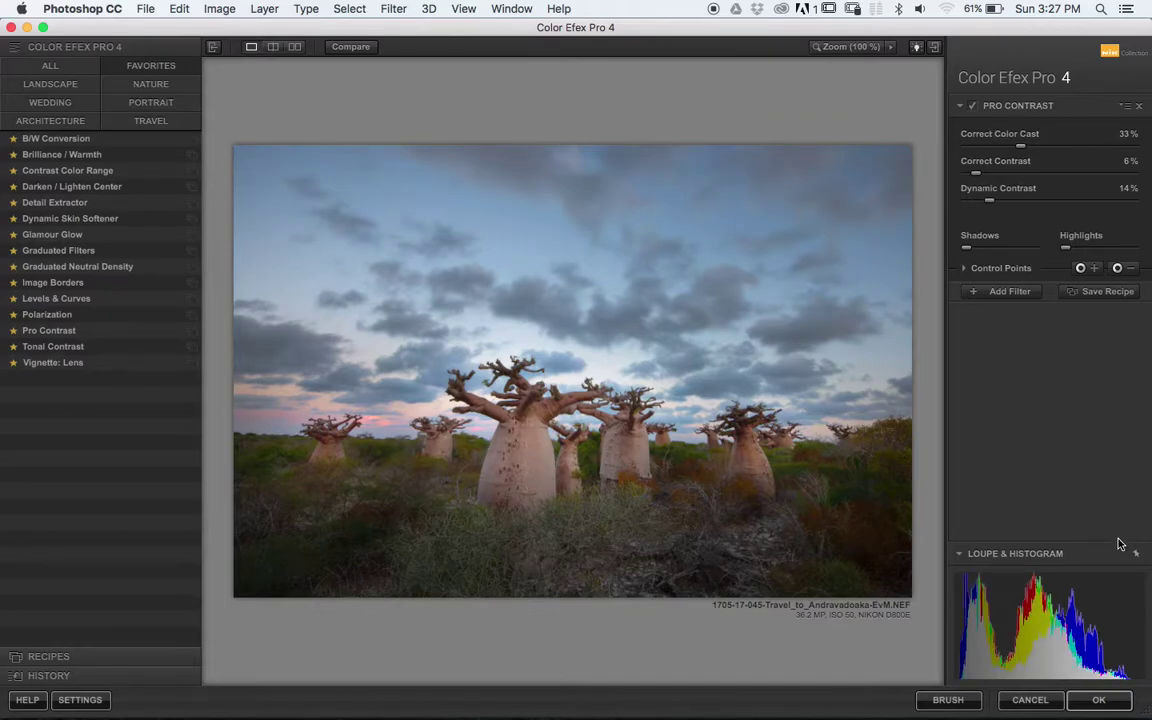
click(1131, 704)
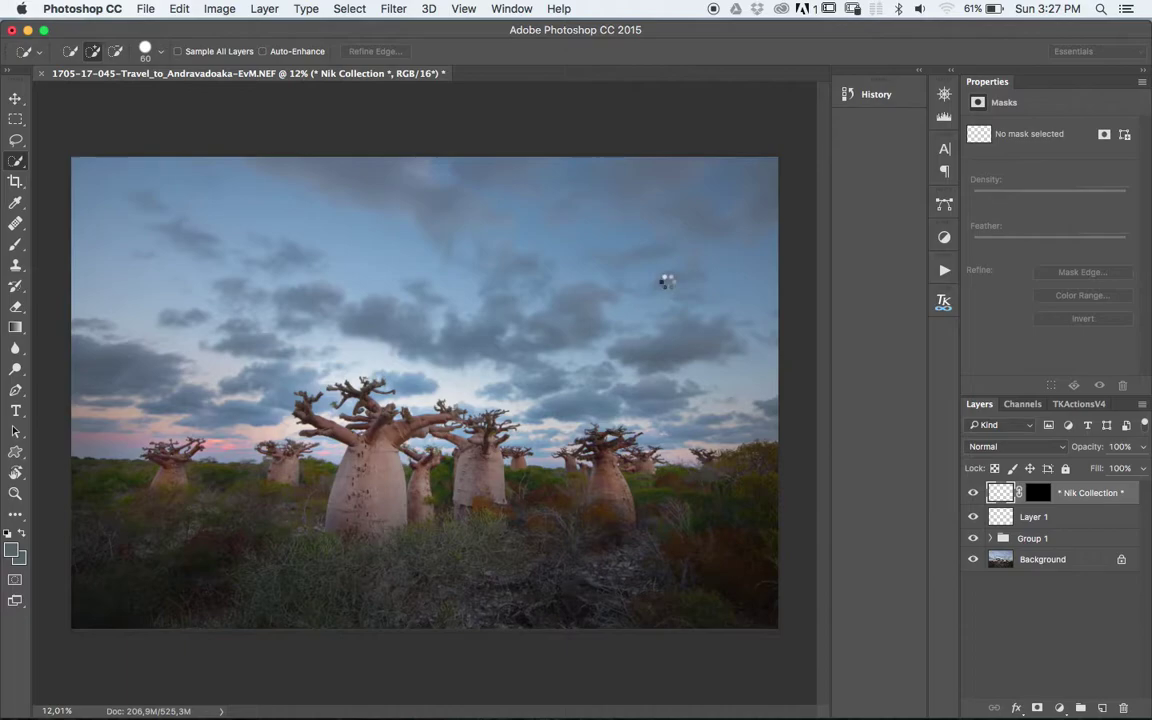
Toggle the Pro Contrast (CEP 4) layer on and off to compare, leaving it visible
click(975, 496)
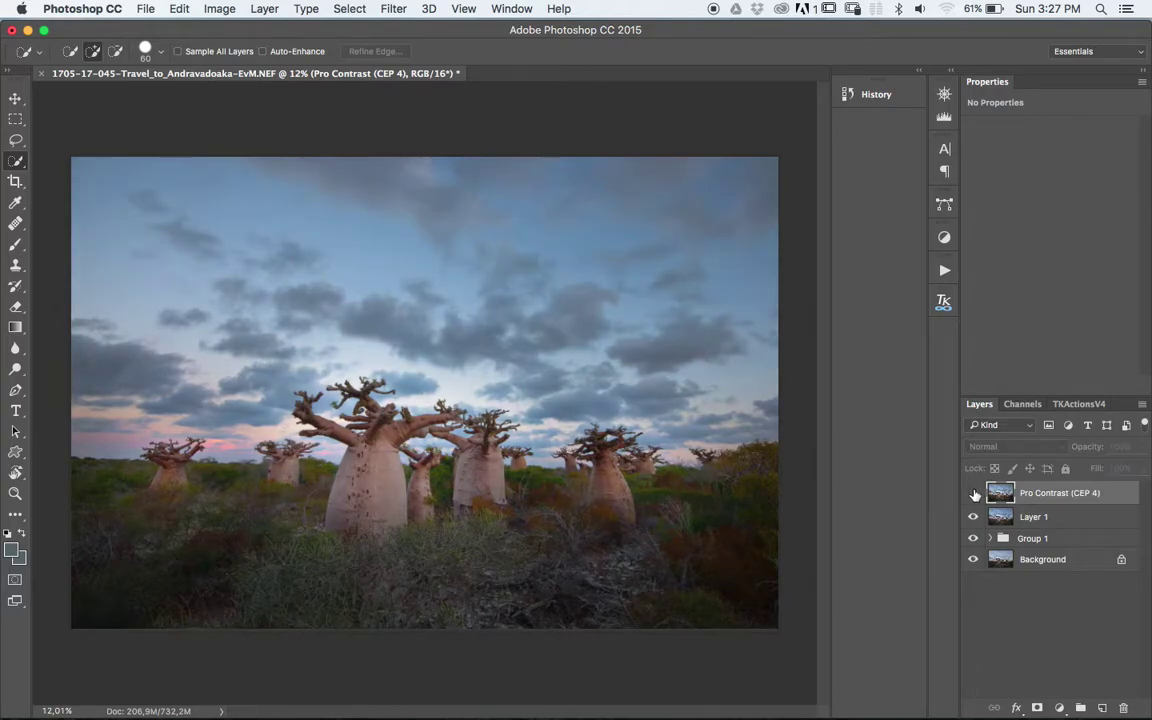
click(975, 496)
click(975, 496)
click(975, 496)
click(975, 496)
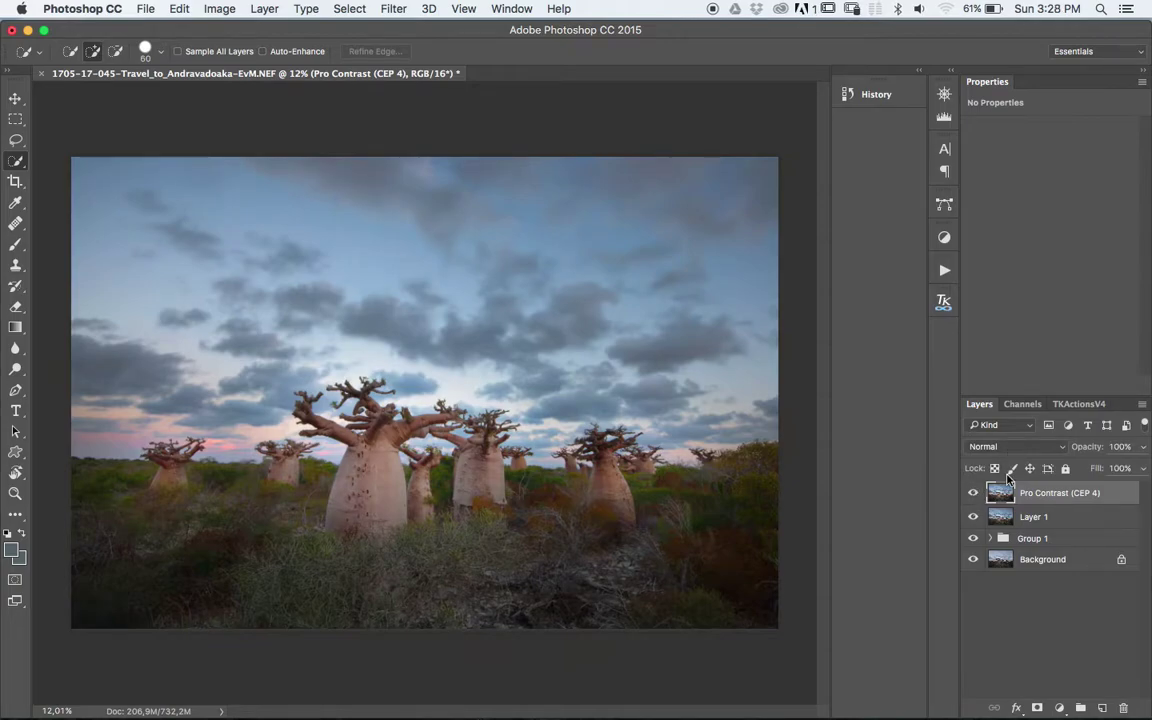
Delete Layer 1 and set the Pro Contrast (CEP 4) layer to 78% opacity
click(975, 496)
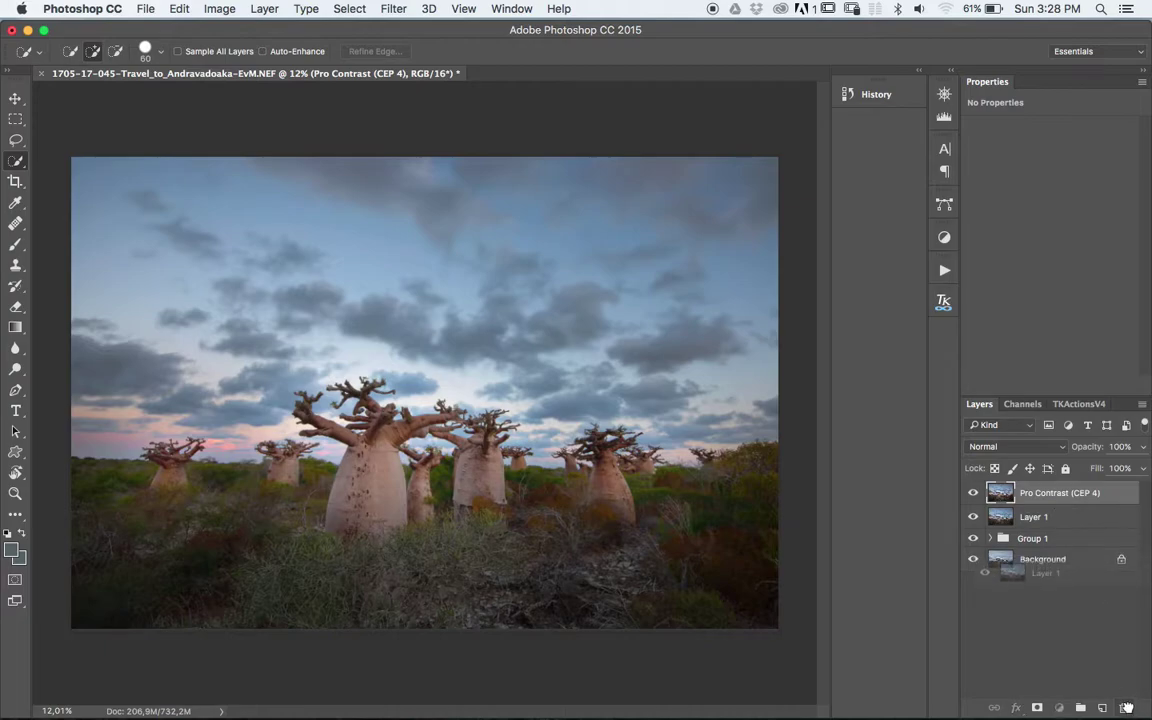
drag(1131, 706, 1124, 710)
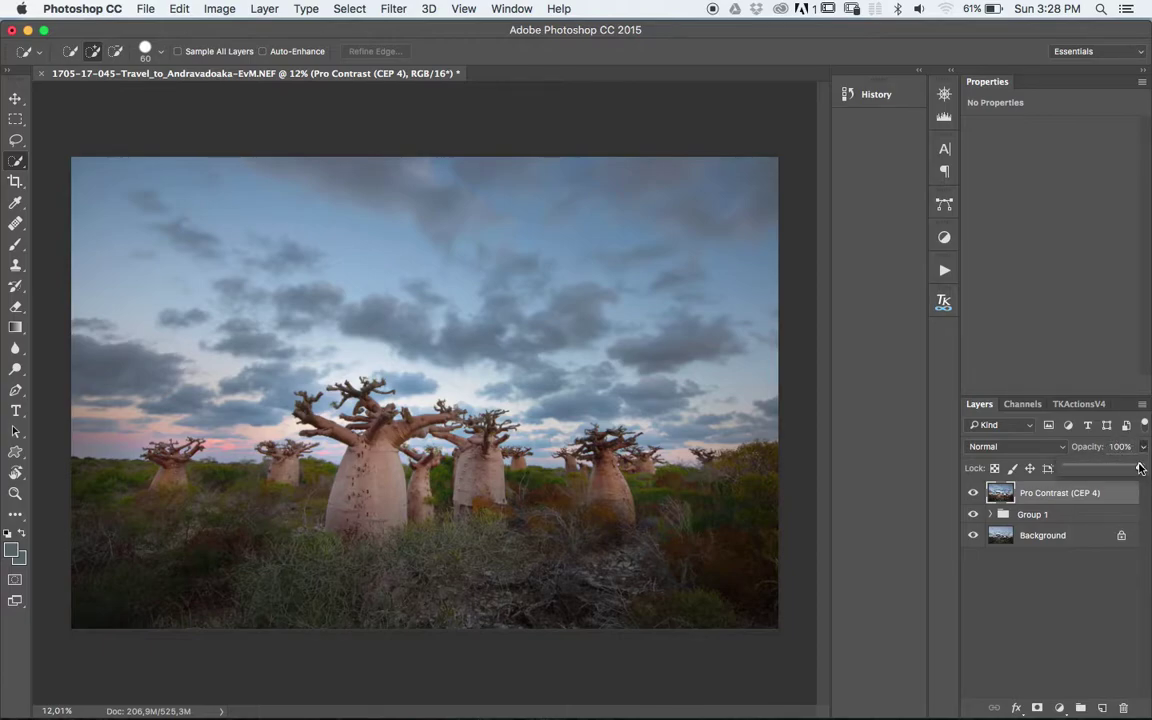
click(1143, 447)
drag(1140, 467, 1032, 493)
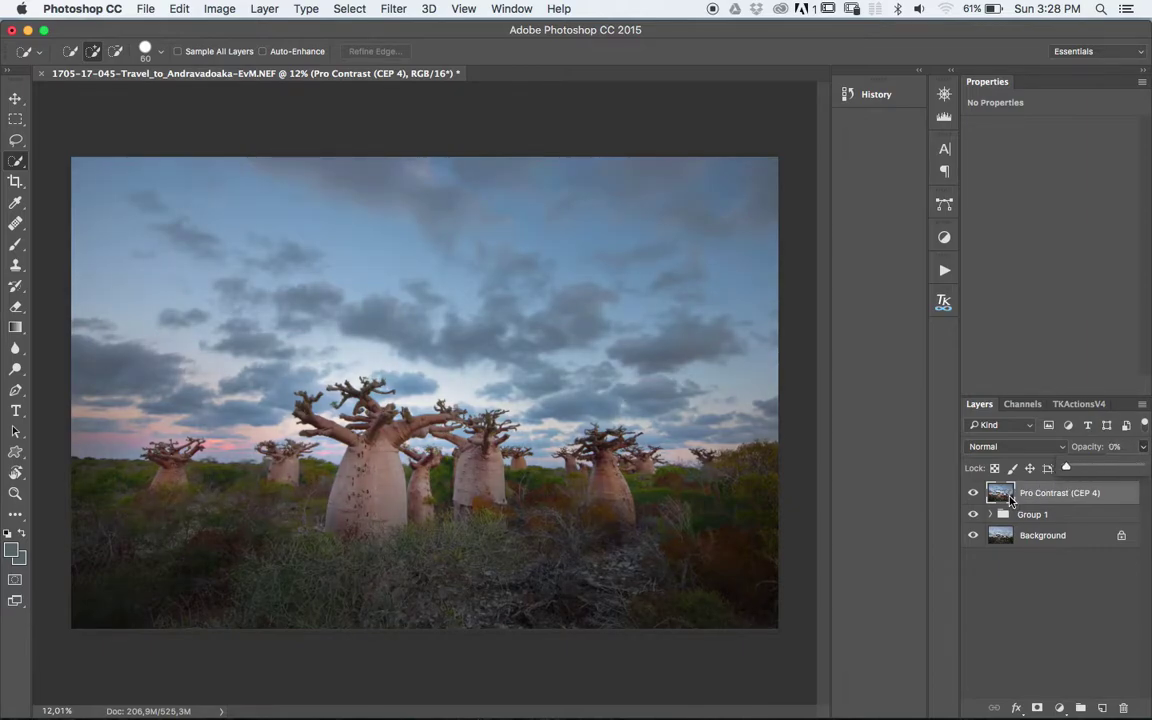
mouse_move(1021, 502)
mouse_down()
mouse_move(1093, 498)
mouse_move(1150, 472)
mouse_move(1126, 481)
mouse_up()
drag(1126, 481, 1126, 498)
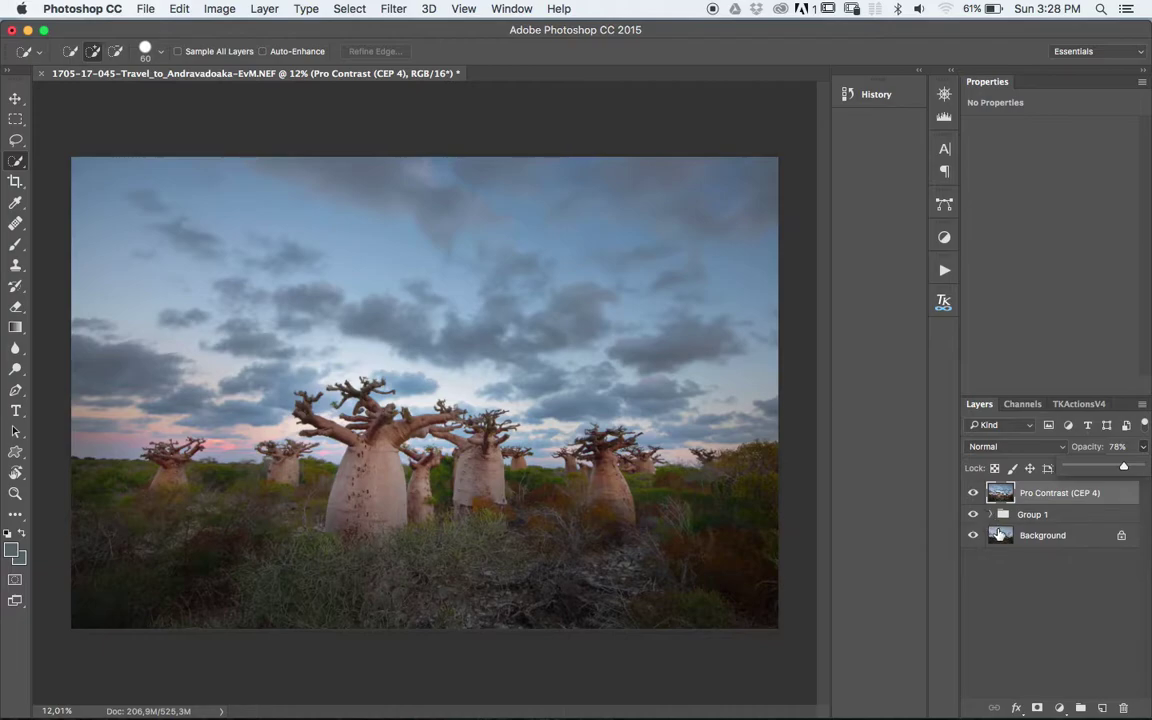
click(992, 507)
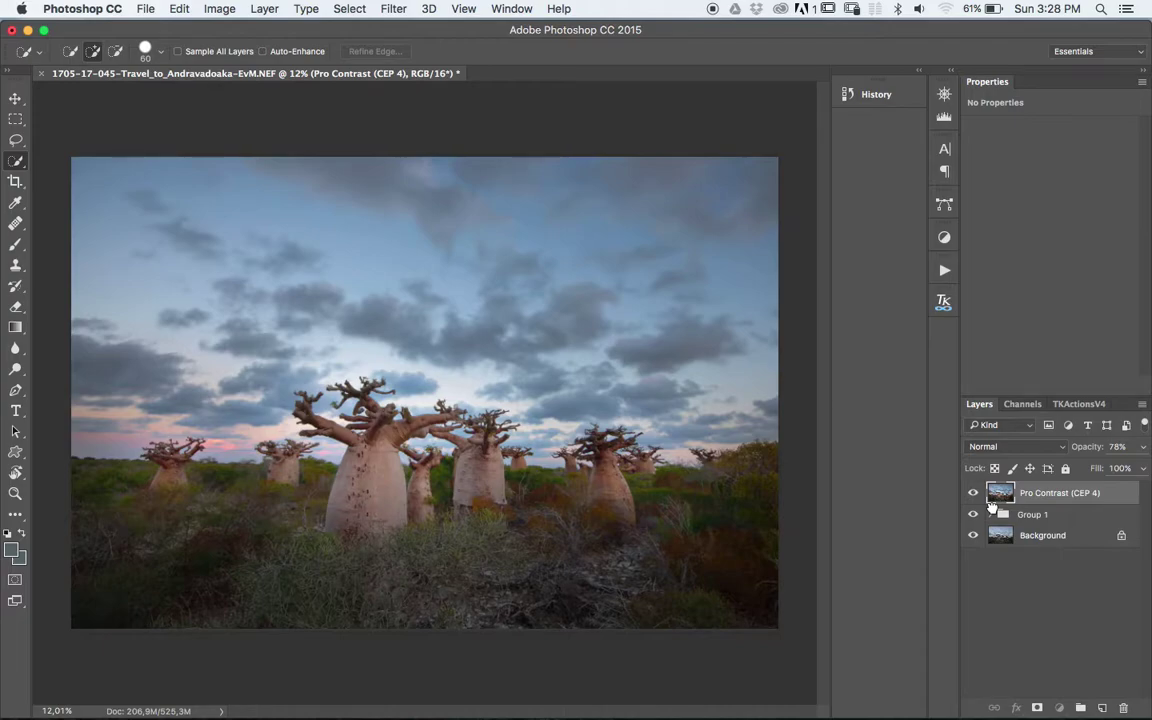
drag(992, 507, 638, 360)
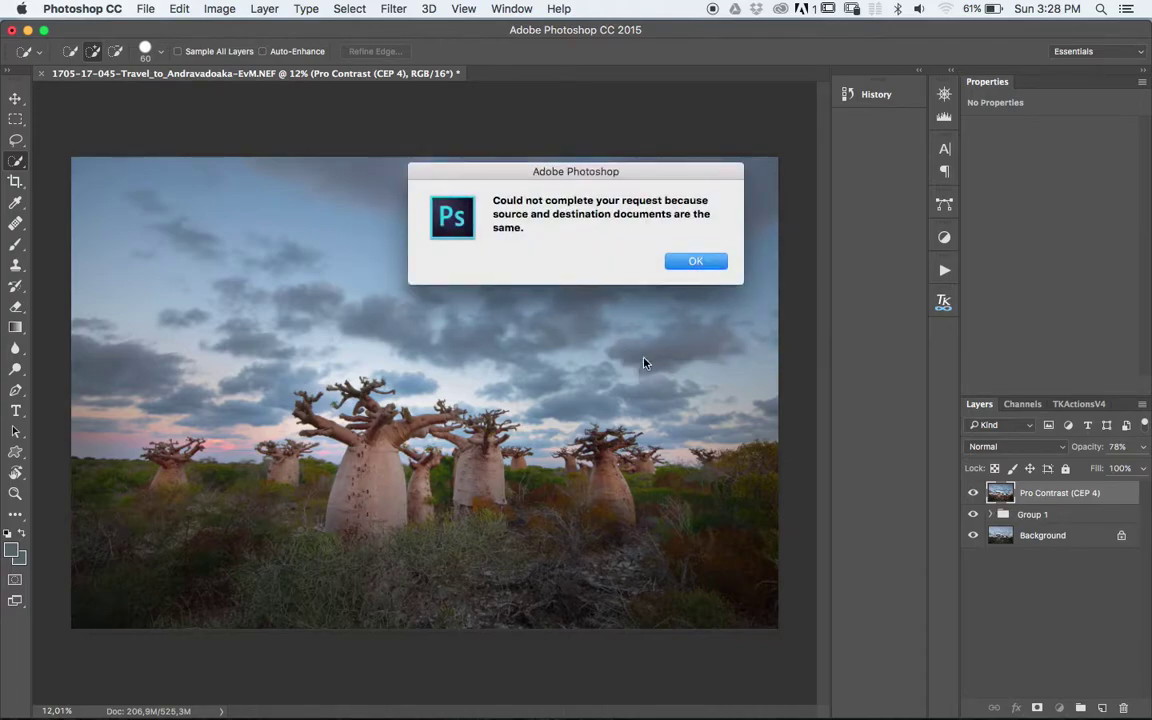
Dismiss the same-document error and save the layered TIFF back to Lightroom
click(693, 262)
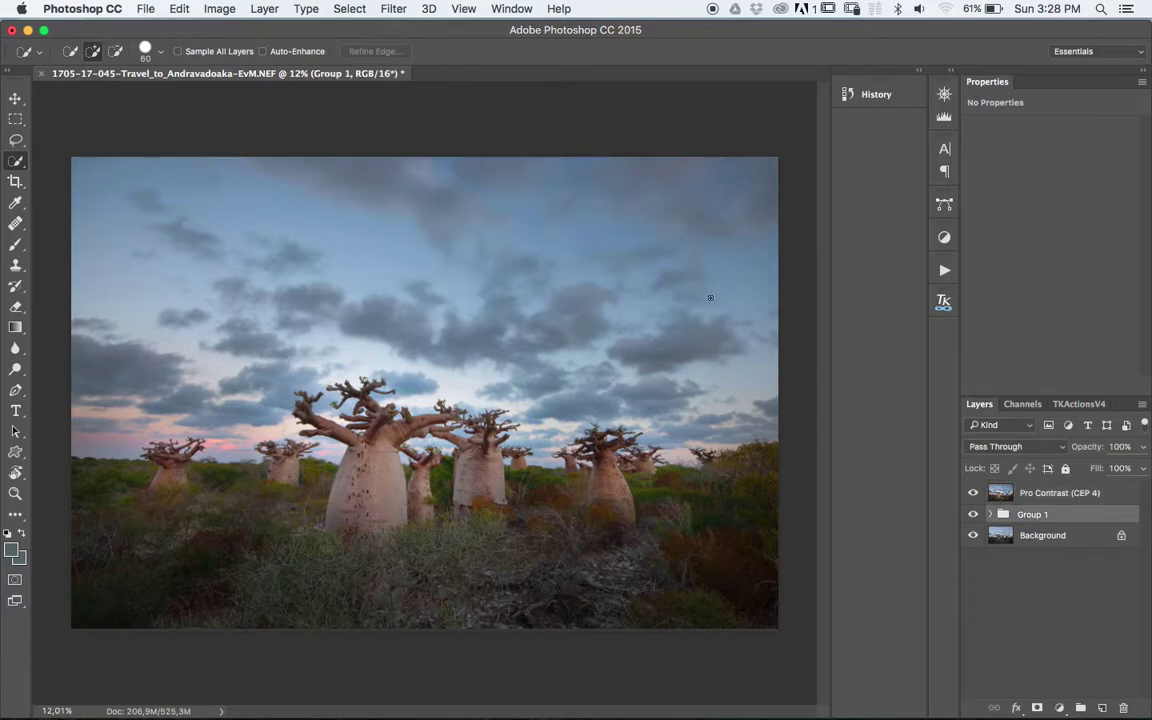
key(super+s)
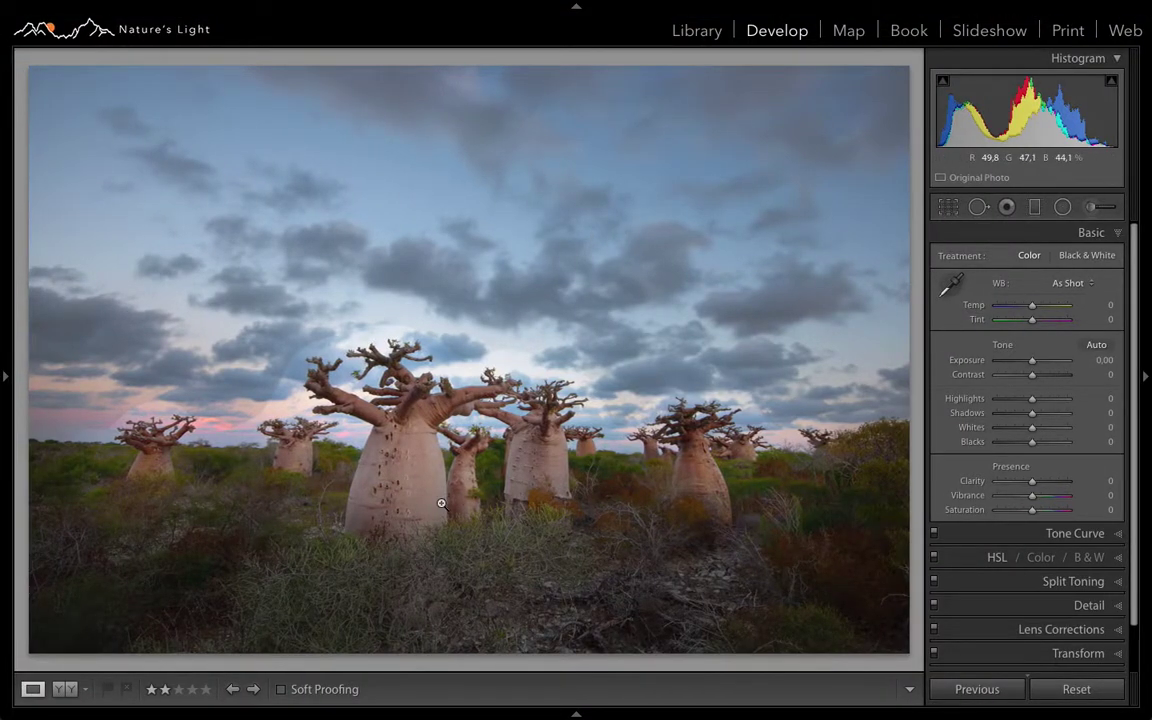
Compare the saved edit with the other version of the photo in Lightroom
key(Right)
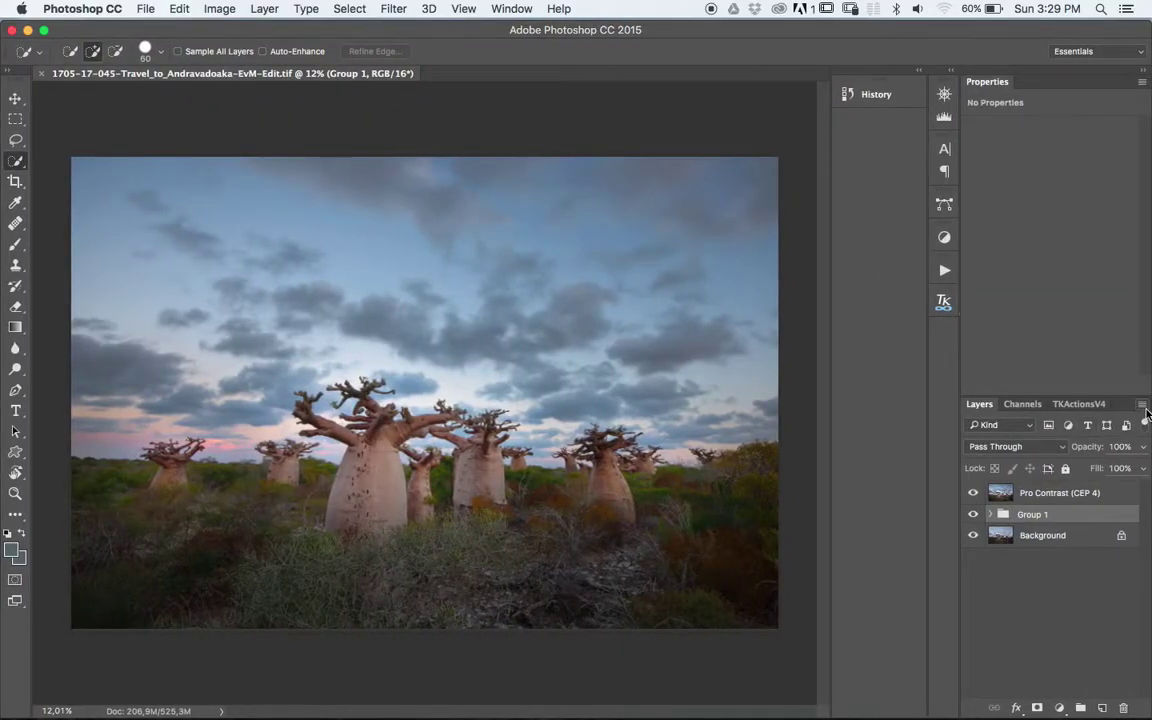
Flatten the image to a single Background layer and save the TIFF
click(1142, 404)
click(1079, 621)
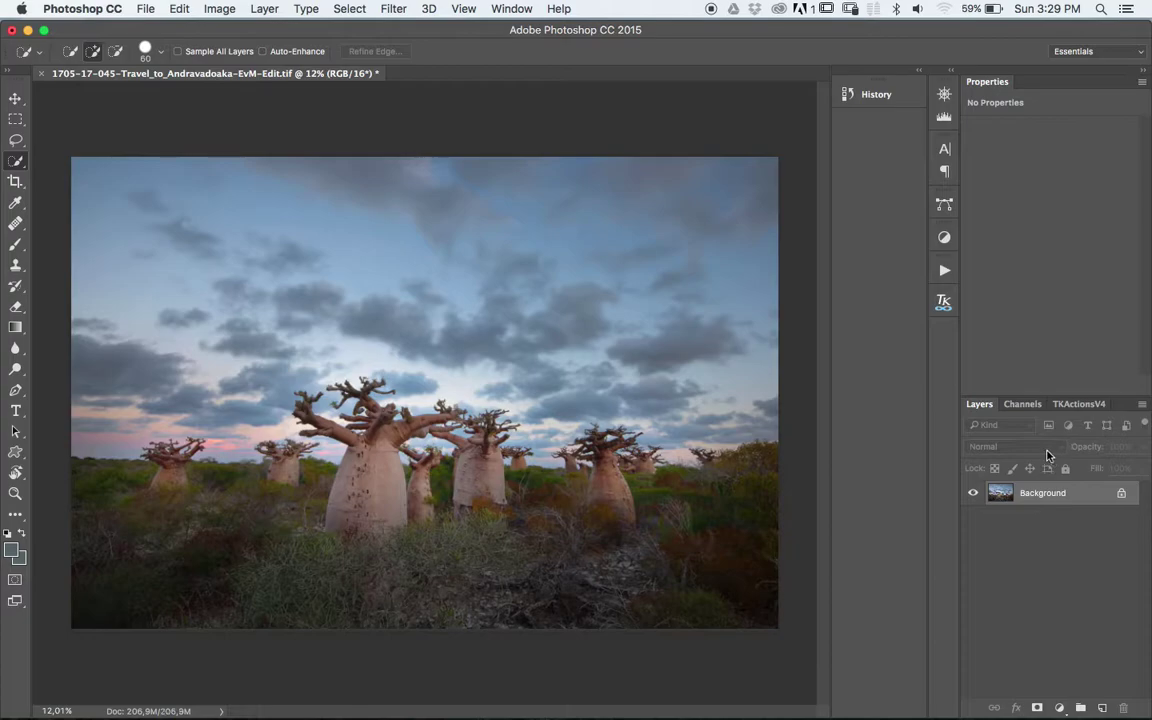
key(ctrl+s)
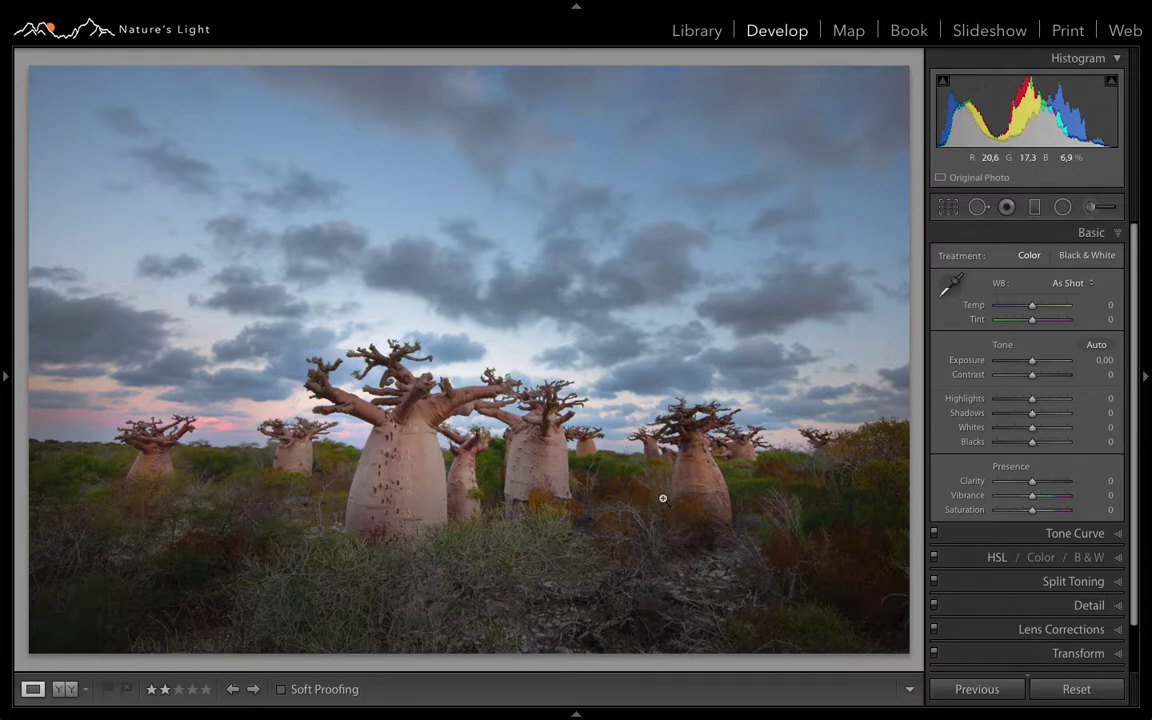
Enter Lightroom's Crop & Straighten mode on the flattened baobab photo
key(r)
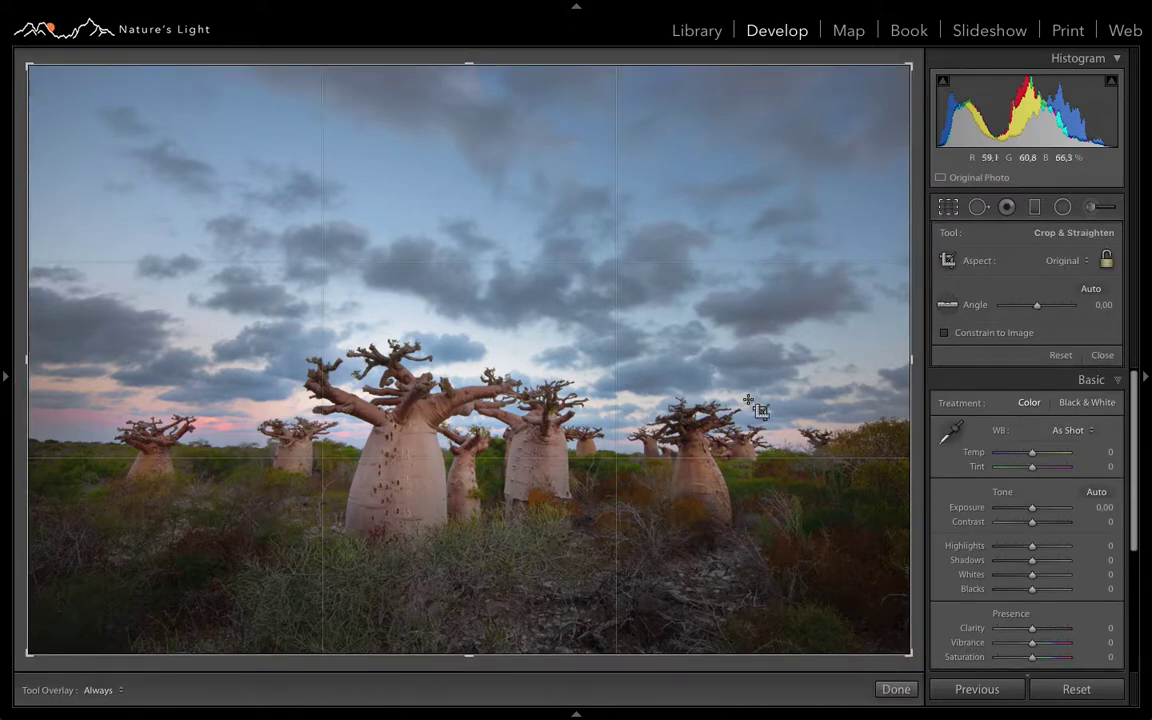